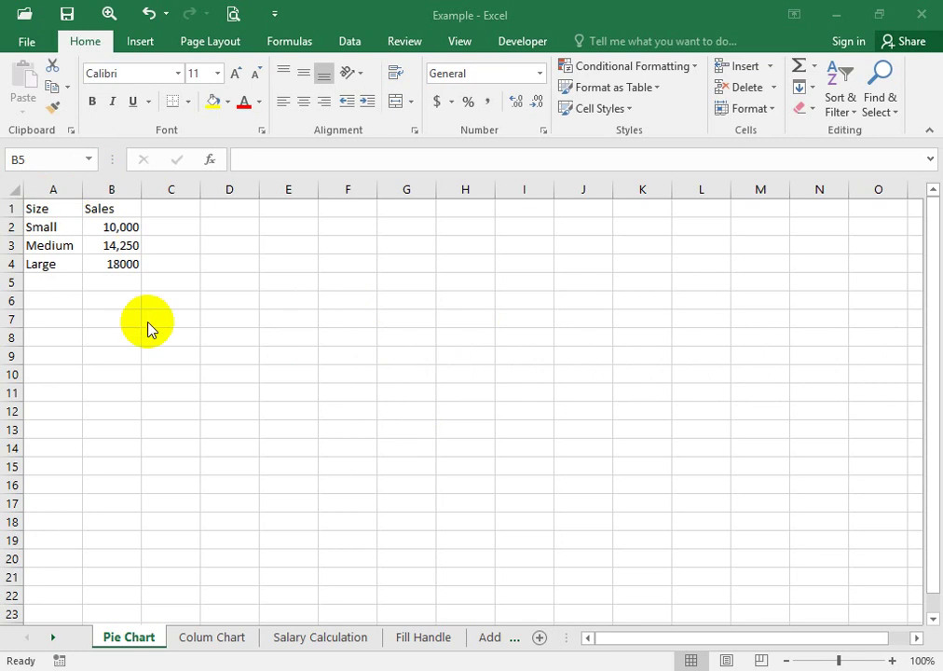
{"action": "scroll", "coordinate": [148, 324], "scroll_direction": "up", "scroll_amount": 3, "text": "ctrl"}
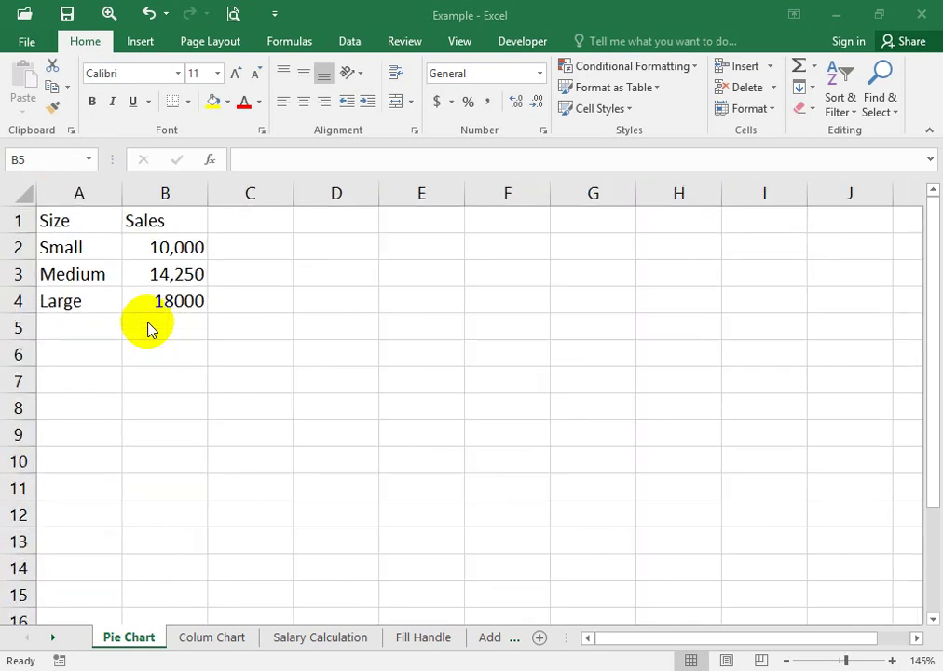
{"action": "scroll", "coordinate": [148, 326], "scroll_direction": "up", "scroll_amount": 2, "text": "ctrl"}
{"action": "scroll", "coordinate": [148, 326], "scroll_direction": "down", "scroll_amount": 2, "text": "ctrl"}
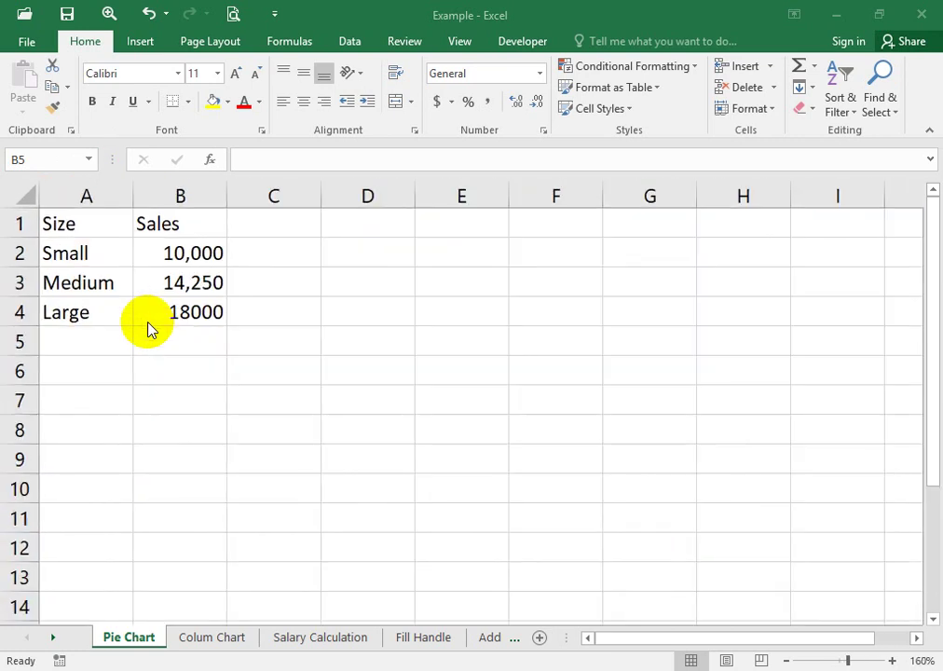
{"action": "scroll", "coordinate": [110, 289], "scroll_direction": "down", "scroll_amount": 3, "text": "ctrl"}
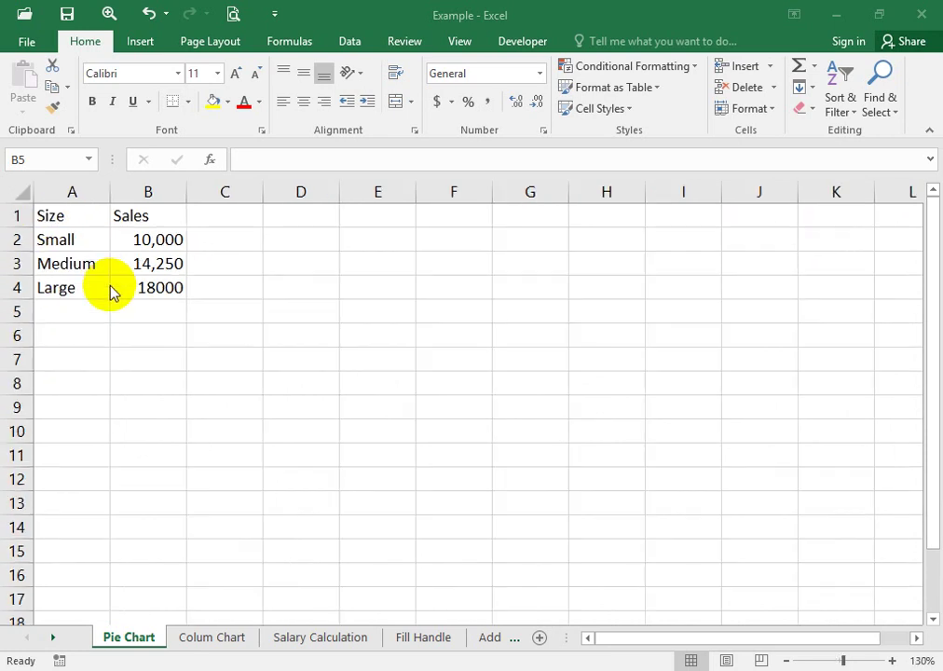
{"action": "scroll", "coordinate": [110, 290], "scroll_direction": "down", "scroll_amount": 1, "text": "ctrl"}
{"action": "scroll", "coordinate": [110, 290], "scroll_direction": "up", "scroll_amount": 1, "text": "ctrl"}
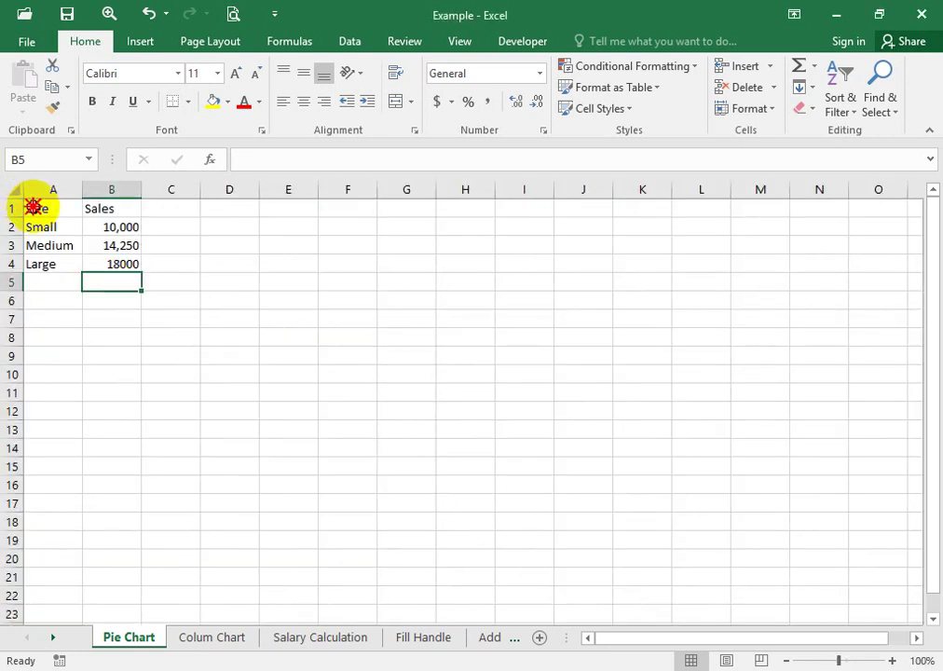
Insert a 2-D pie chart from the Size and Sales data in A1:B4
{"action": "left_click_drag", "start_coordinate": [45, 209], "coordinate": [107, 267]}
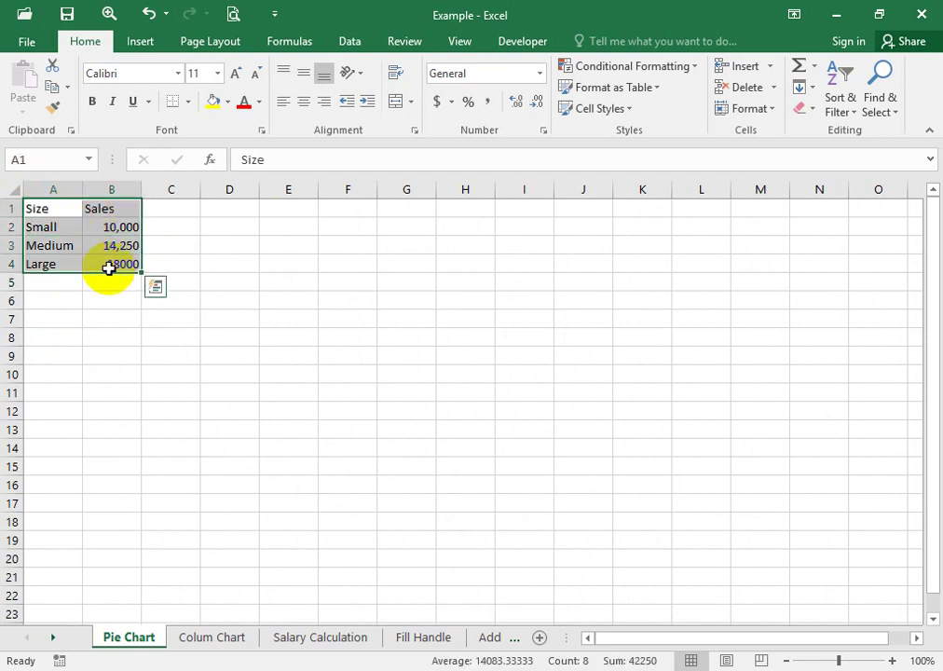
{"action": "left_click", "coordinate": [140, 43]}
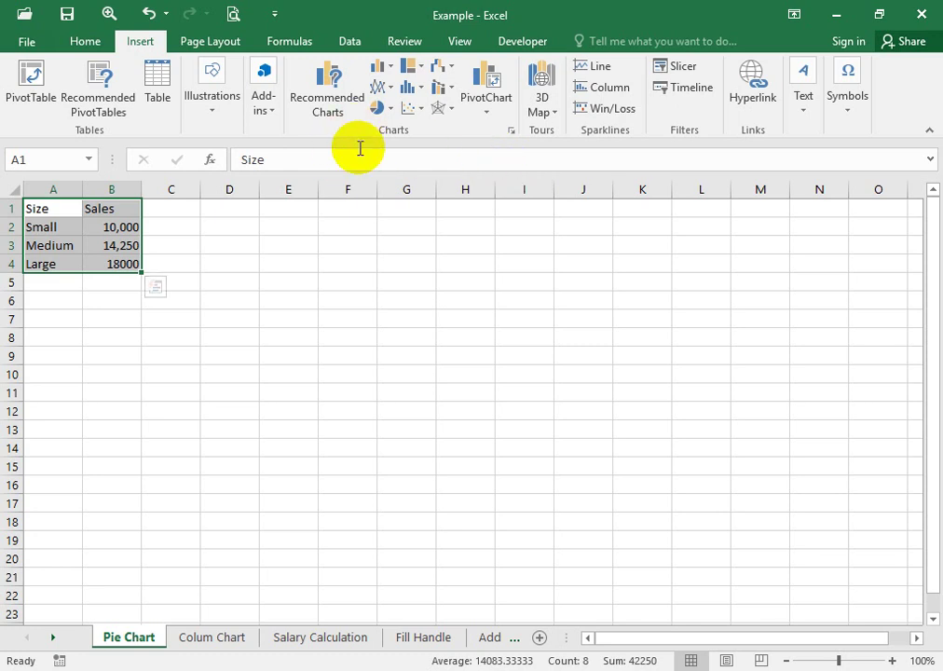
{"action": "left_click", "coordinate": [393, 112]}
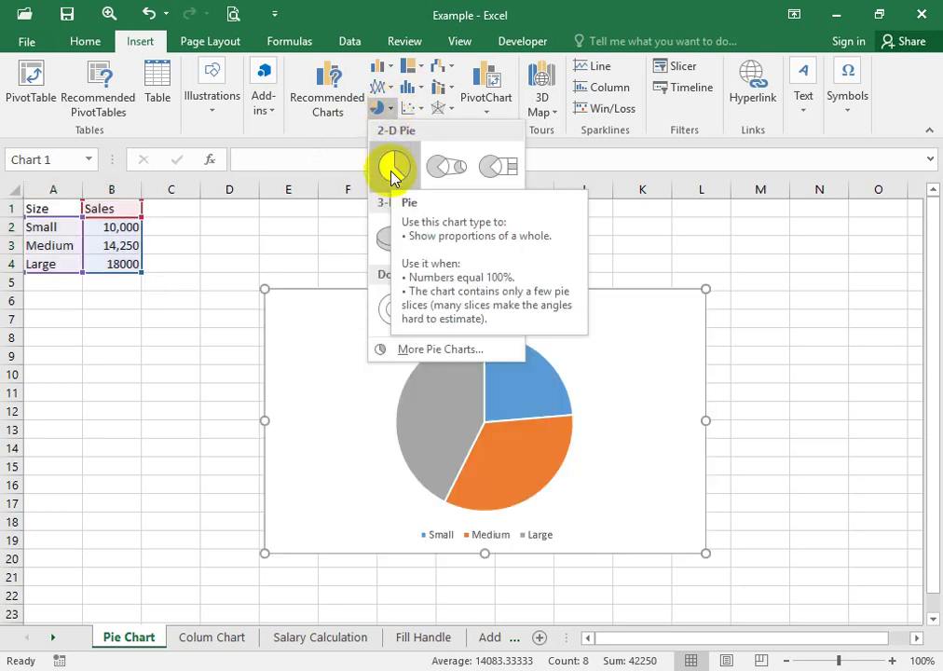
{"action": "left_click", "coordinate": [392, 173]}
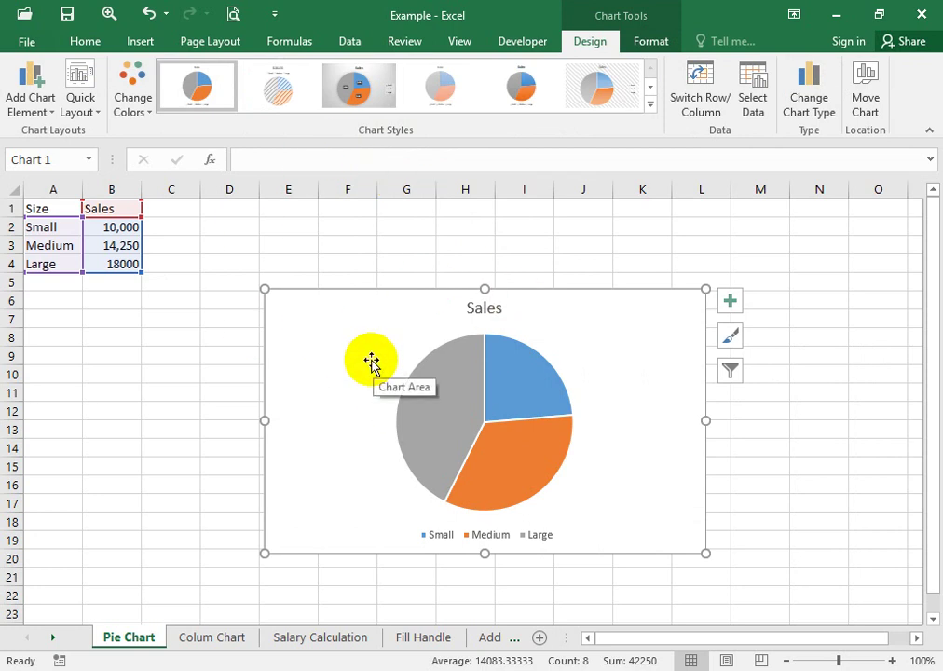
Move the pie chart away from the data table so its upper-left corner sits near H9
{"action": "left_click_drag", "start_coordinate": [344, 359], "coordinate": [408, 354]}
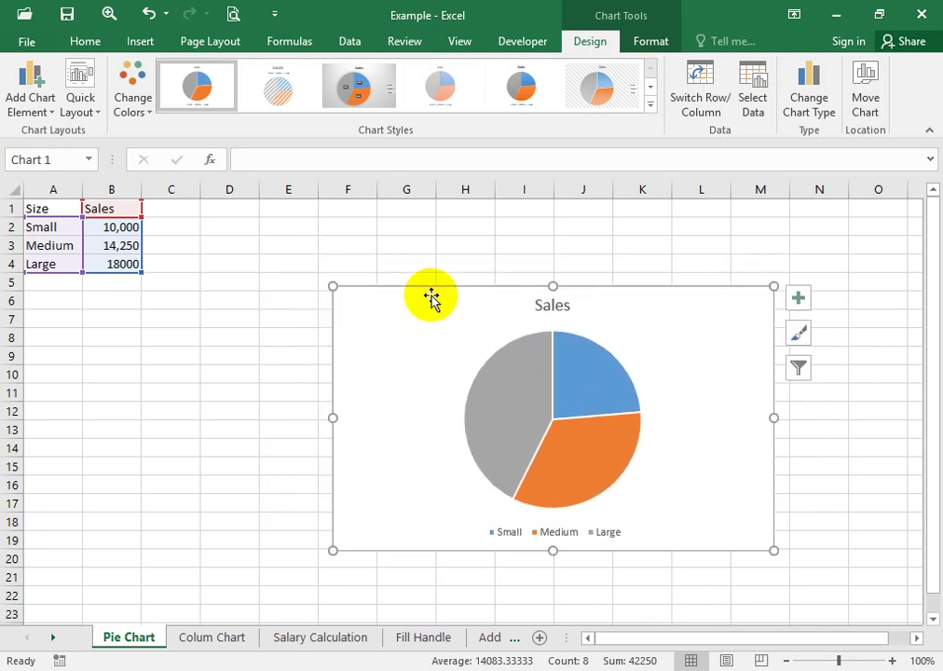
{"action": "left_click", "coordinate": [238, 325]}
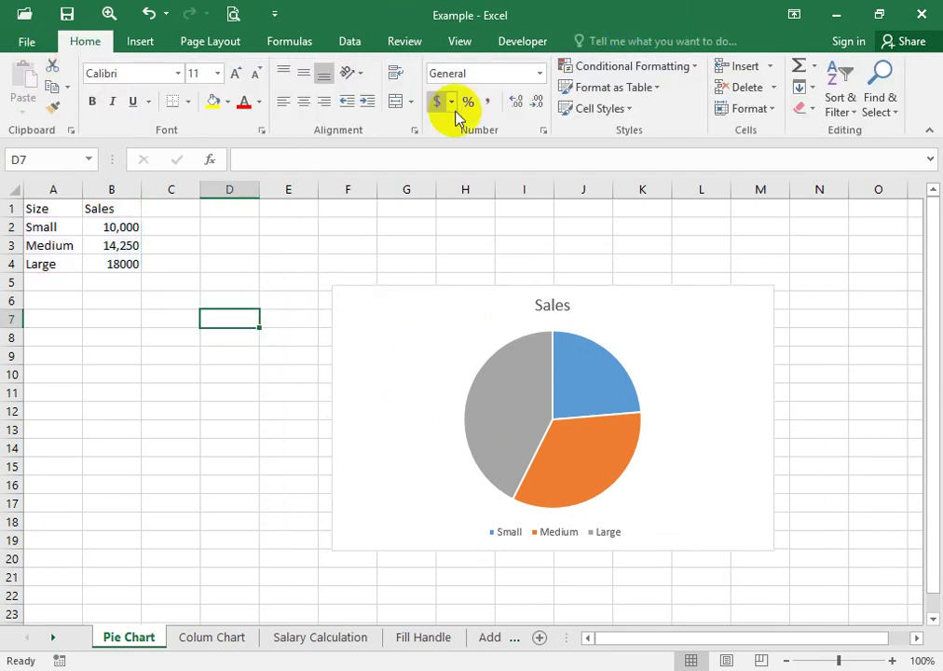
{"action": "left_click", "coordinate": [385, 341]}
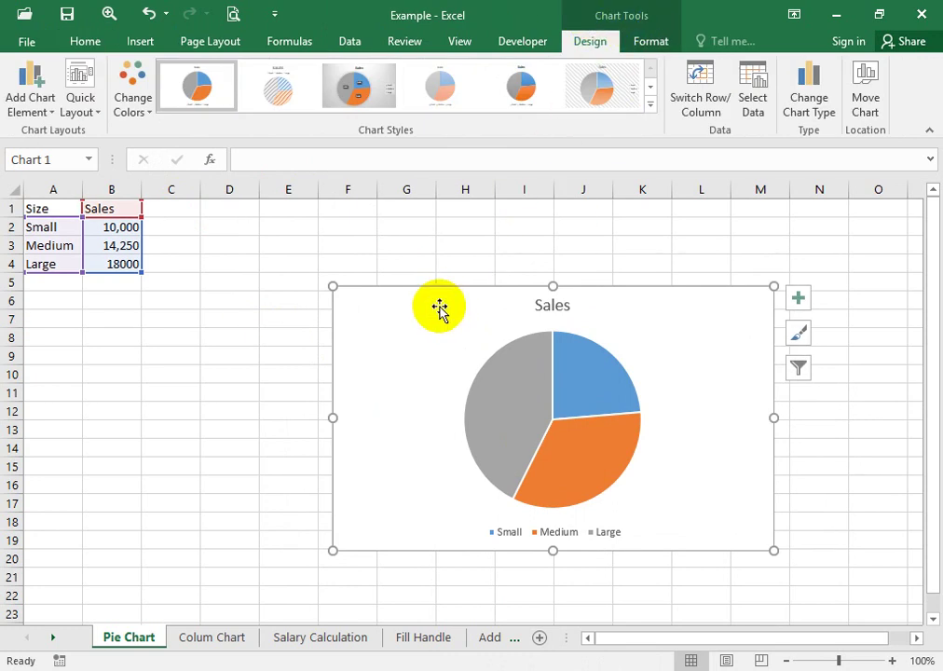
{"action": "mouse_move", "coordinate": [517, 420]}
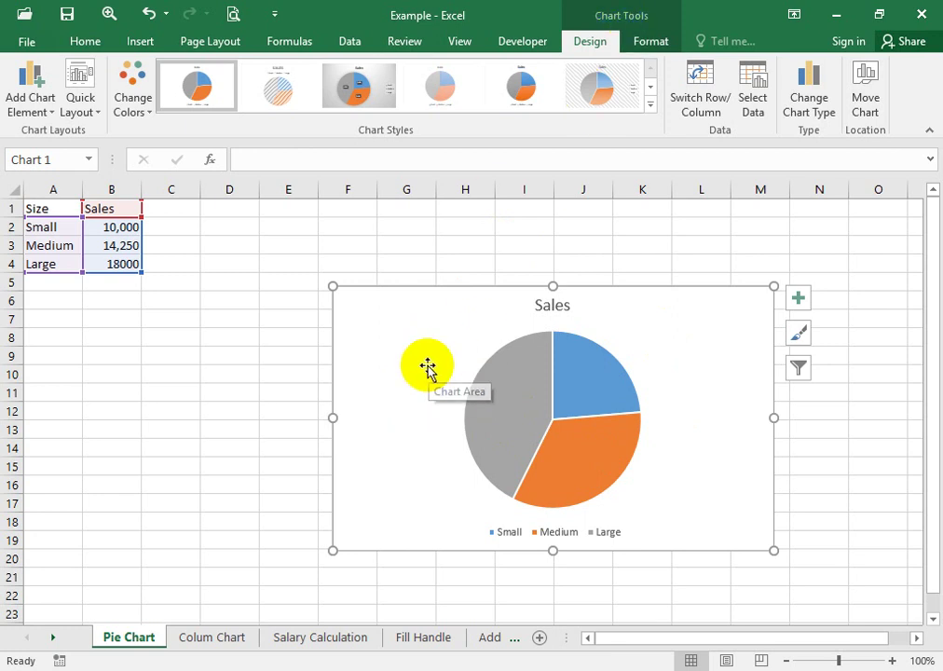
{"action": "left_click_drag", "start_coordinate": [393, 379], "coordinate": [419, 322]}
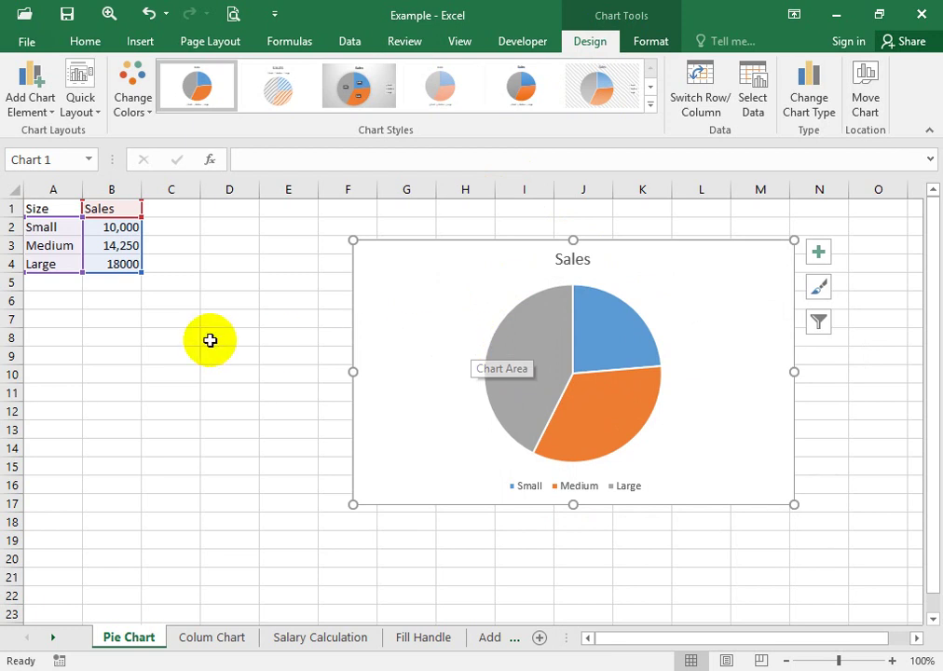
{"action": "left_click", "coordinate": [234, 317]}
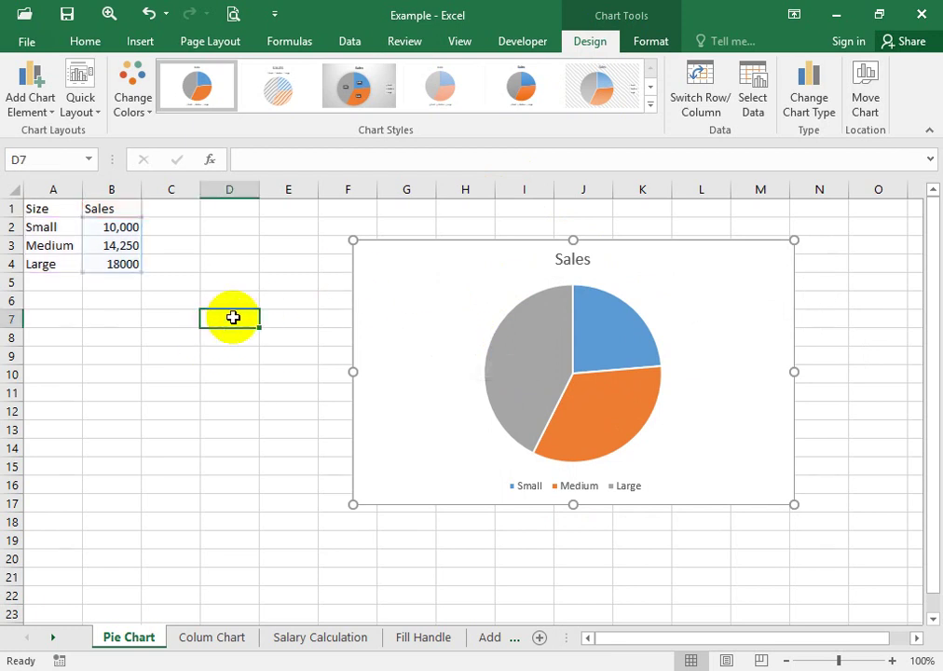
{"action": "left_click", "coordinate": [409, 300]}
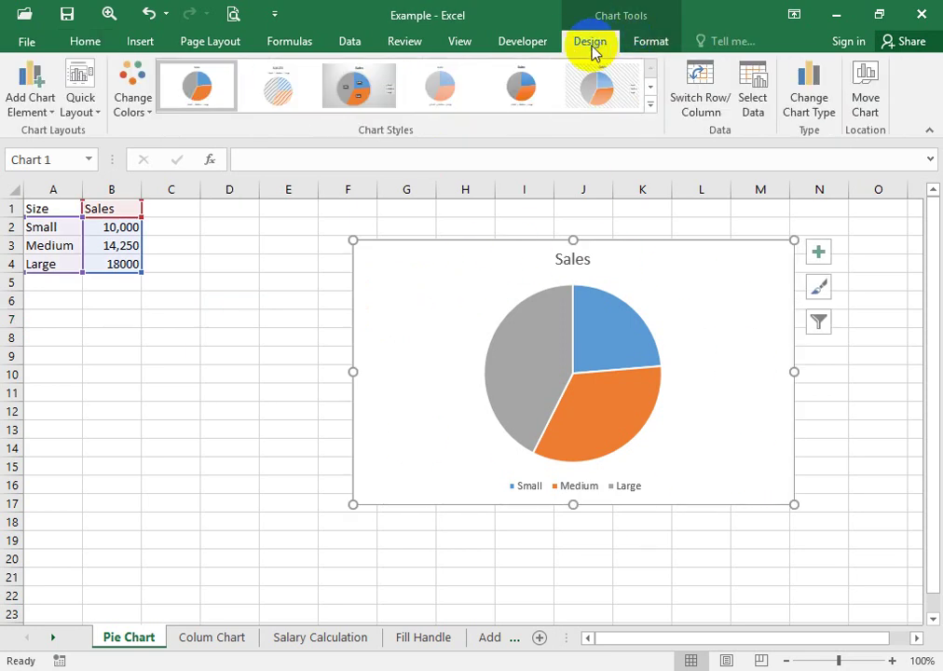
{"action": "left_click_drag", "start_coordinate": [429, 276], "coordinate": [552, 387]}
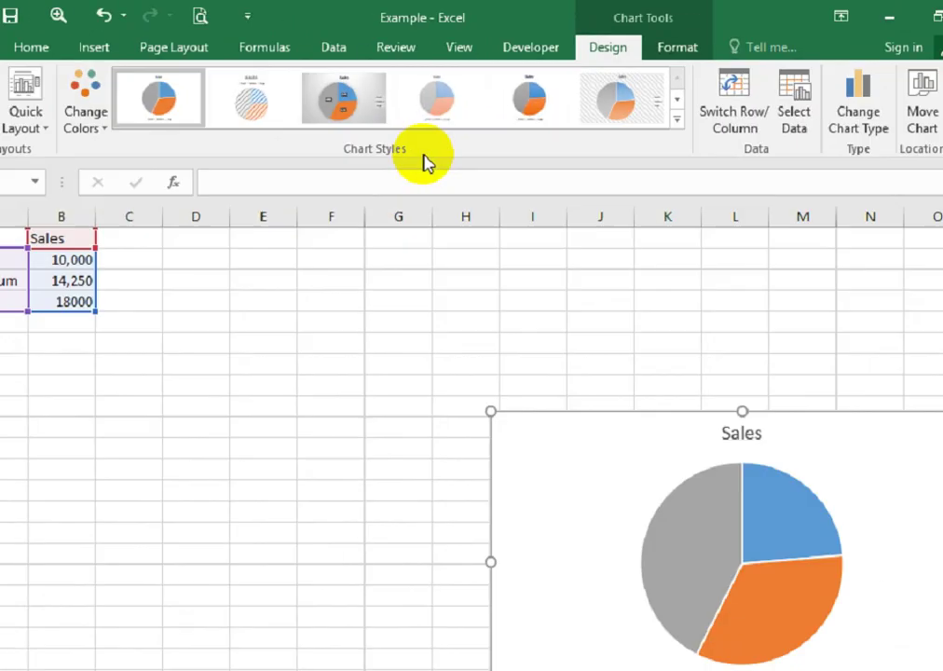
Apply the dark grey background chart style to the pie chart and move the chart up to about G5:N18
{"action": "left_click", "coordinate": [677, 119]}
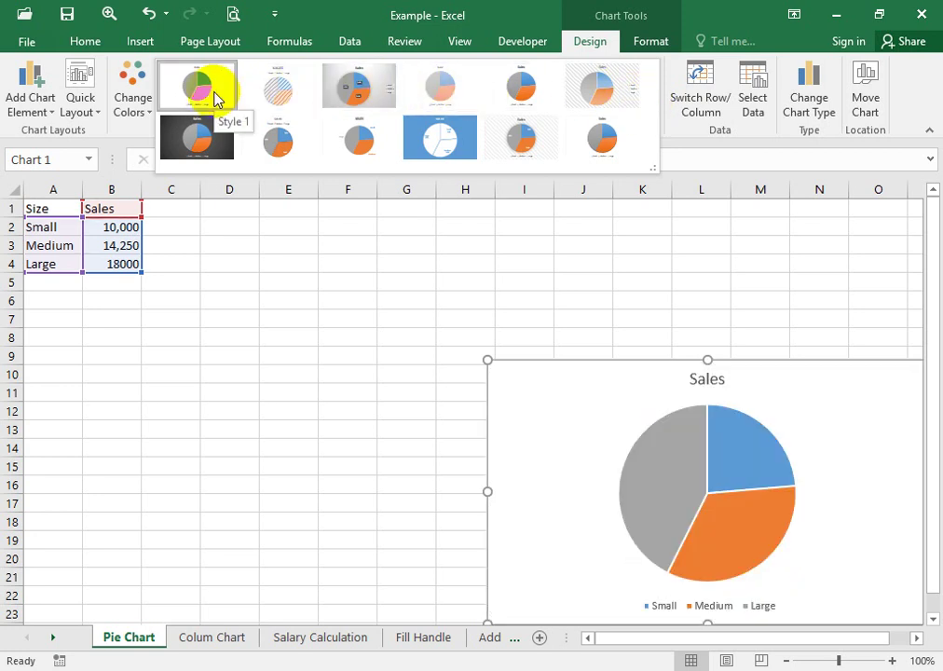
{"action": "left_click", "coordinate": [232, 149]}
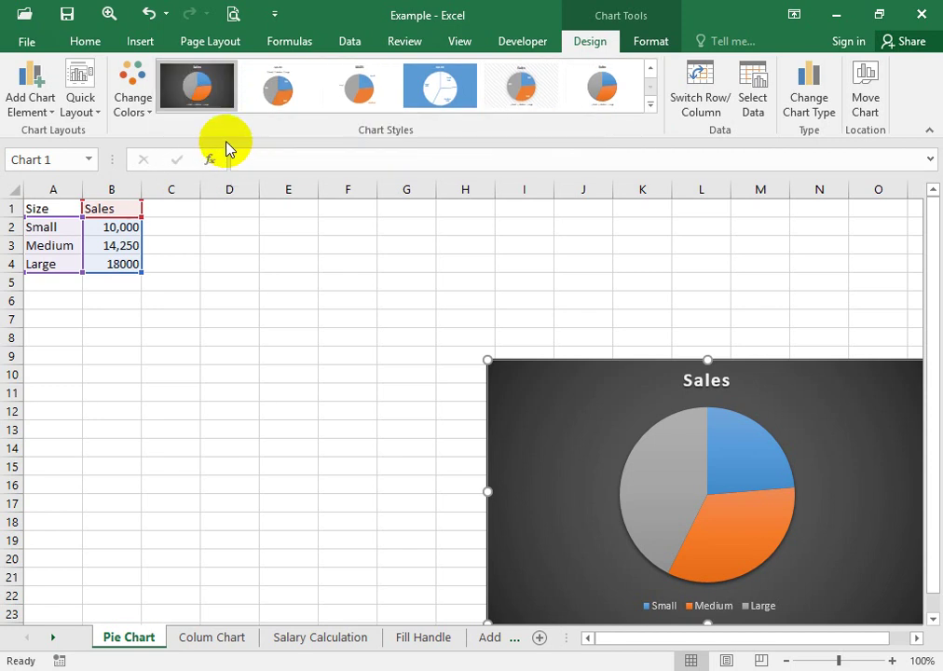
{"action": "left_click_drag", "start_coordinate": [537, 415], "coordinate": [448, 332]}
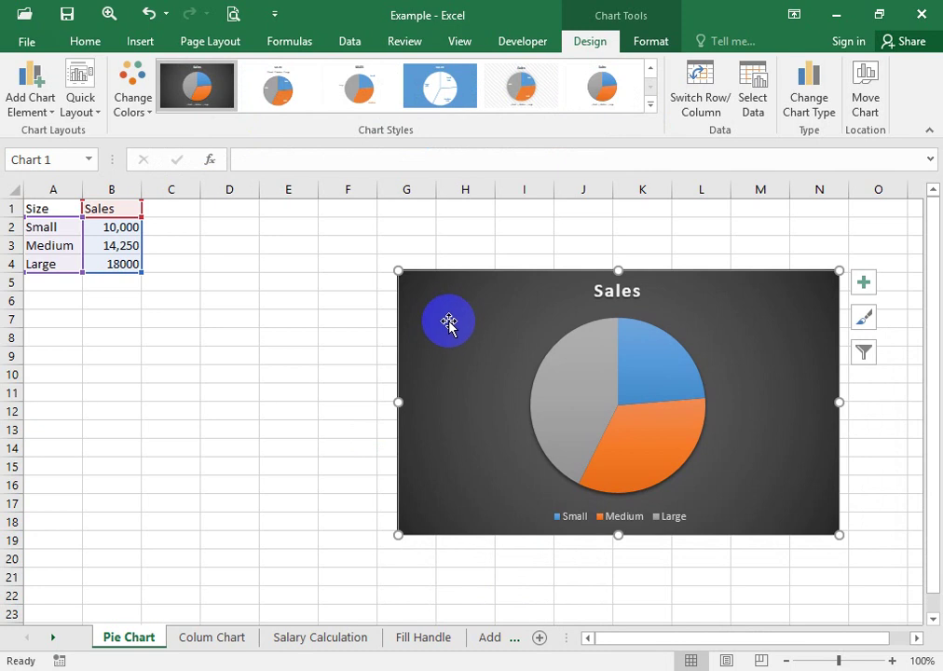
Shift the pie inside the chart area and settle it centred between the Sales title and the legend
{"action": "left_click", "coordinate": [667, 375]}
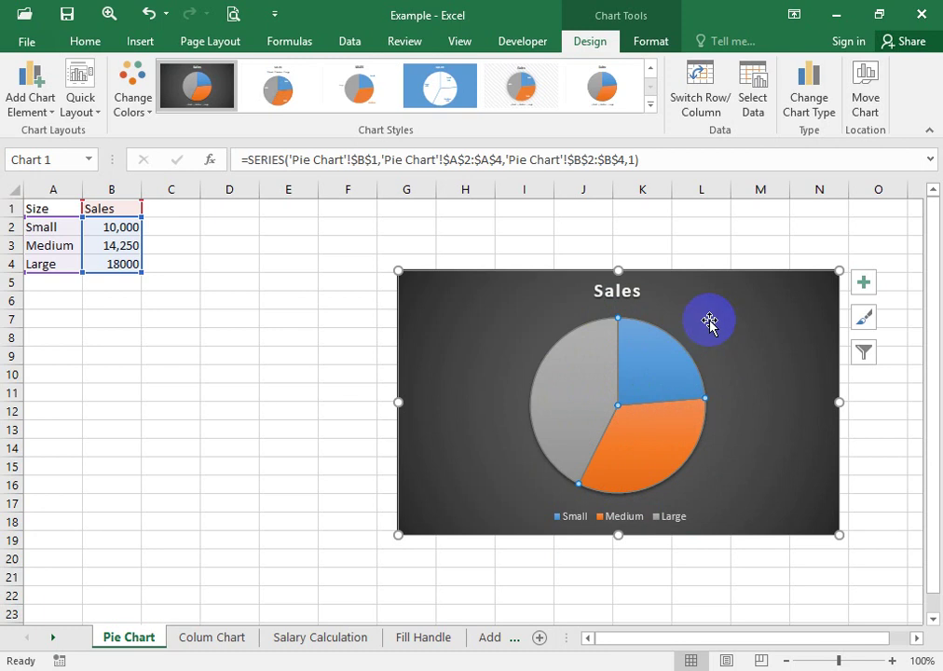
{"action": "left_click_drag", "start_coordinate": [709, 322], "coordinate": [734, 345]}
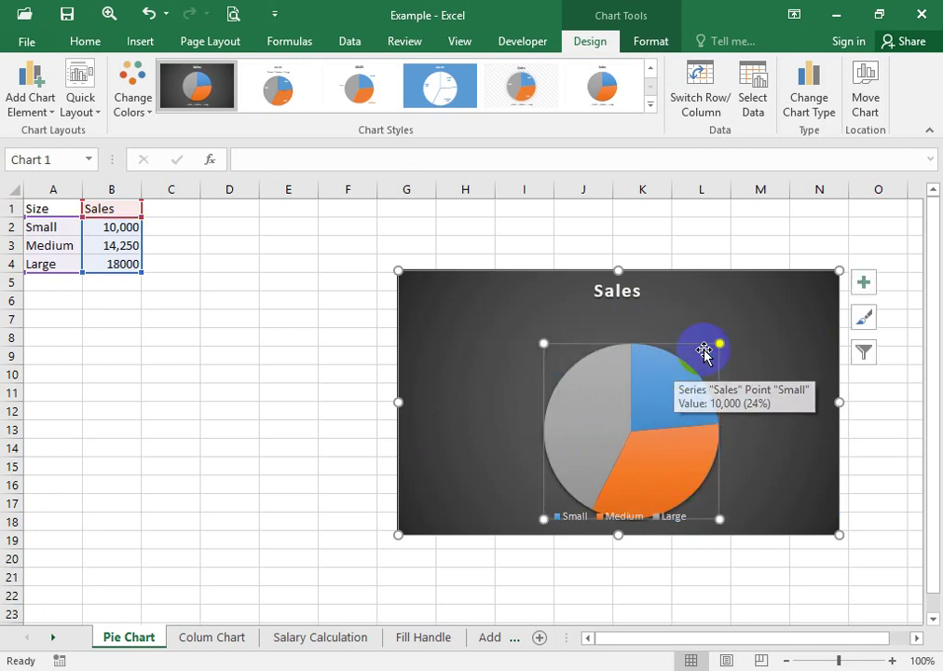
{"action": "left_click_drag", "start_coordinate": [710, 352], "coordinate": [752, 322]}
{"action": "left_click", "coordinate": [757, 317]}
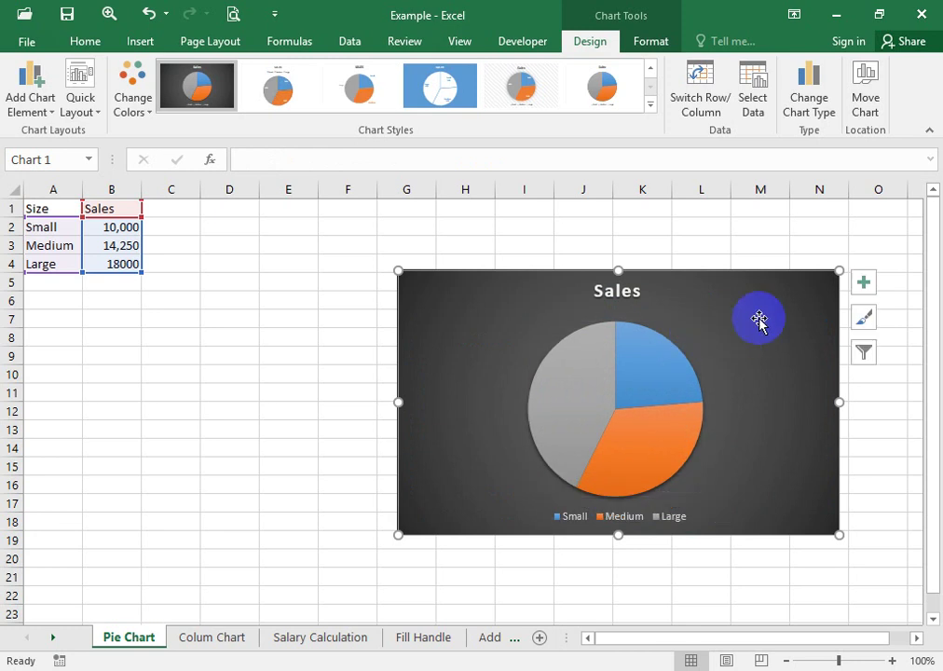
Move the pie chart to cover about H6:O19 and inspect its Large slice and legend
{"action": "left_click_drag", "start_coordinate": [456, 320], "coordinate": [476, 375]}
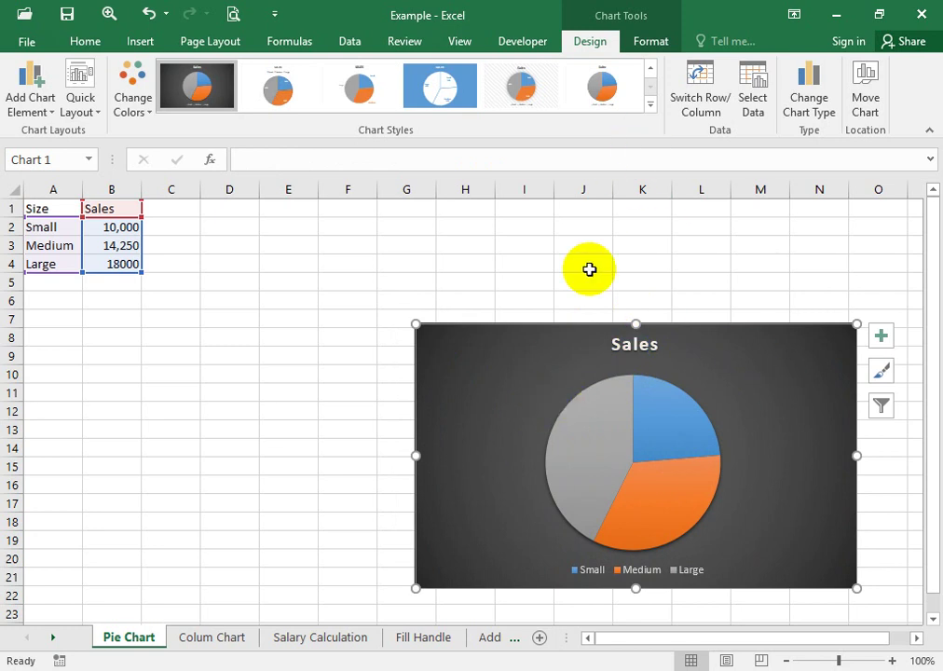
{"action": "left_click_drag", "start_coordinate": [515, 388], "coordinate": [560, 389]}
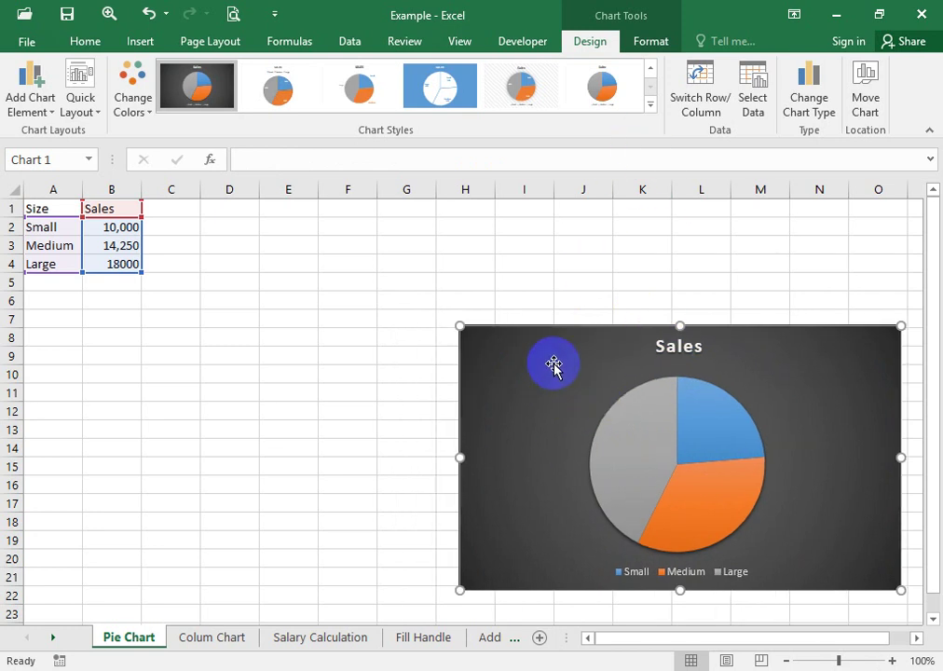
{"action": "left_click_drag", "start_coordinate": [491, 389], "coordinate": [499, 350]}
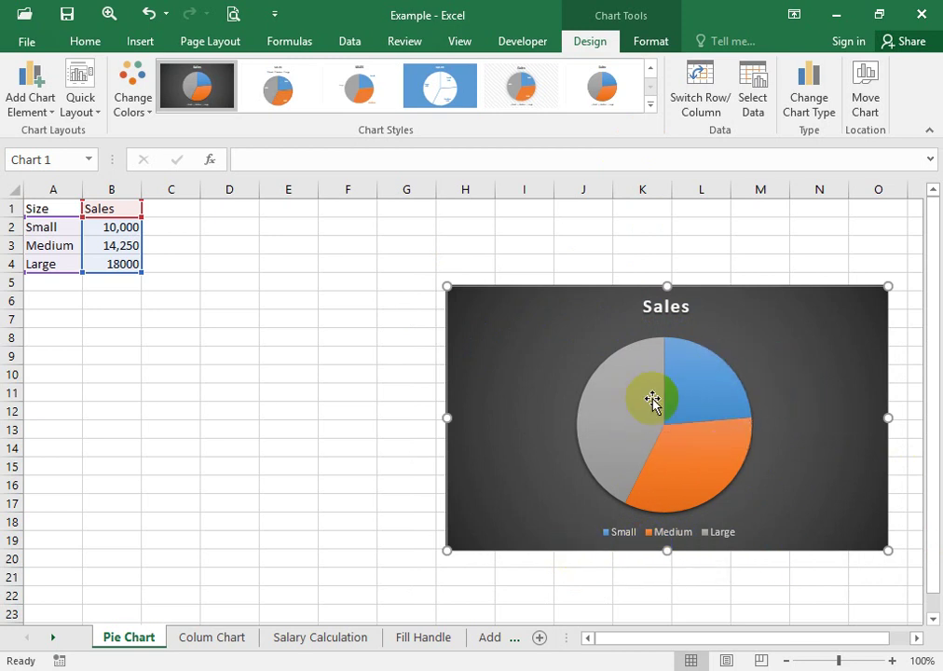
{"action": "mouse_move", "coordinate": [625, 401]}
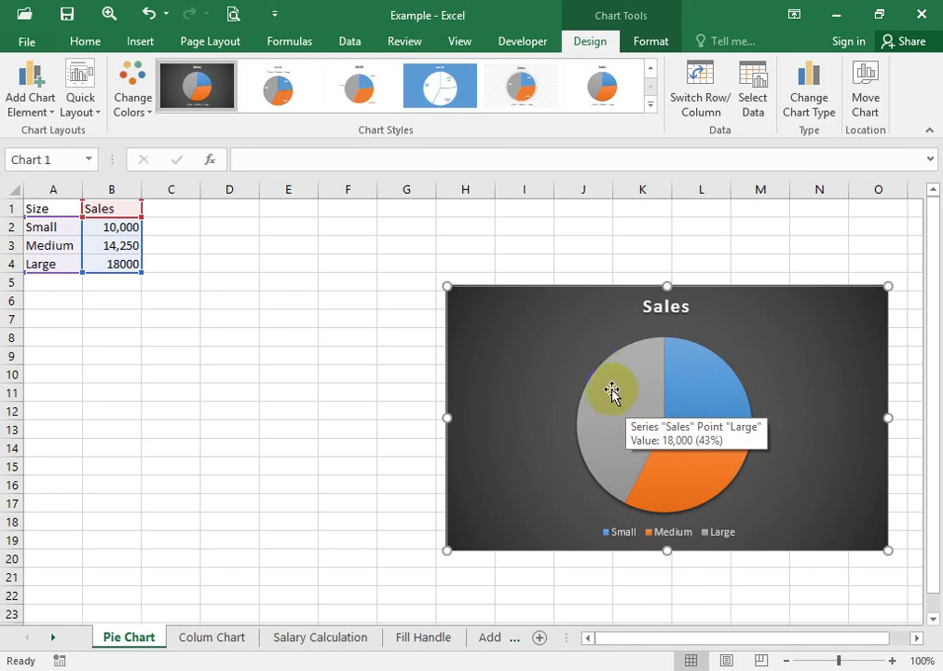
{"action": "left_click", "coordinate": [714, 536]}
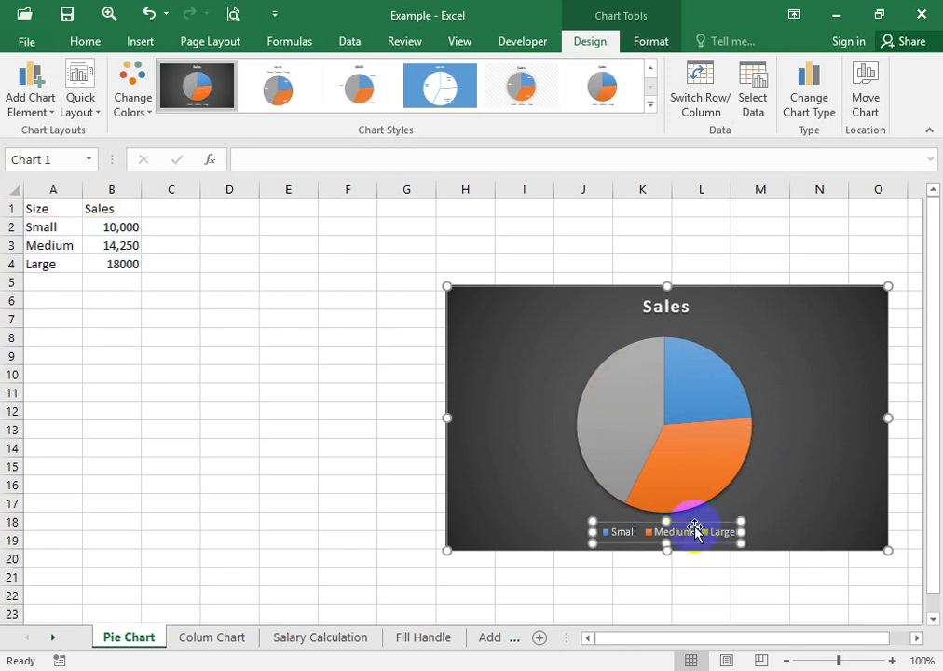
Change the Large sales value in B4 to 3650
{"action": "left_click", "coordinate": [100, 266]}
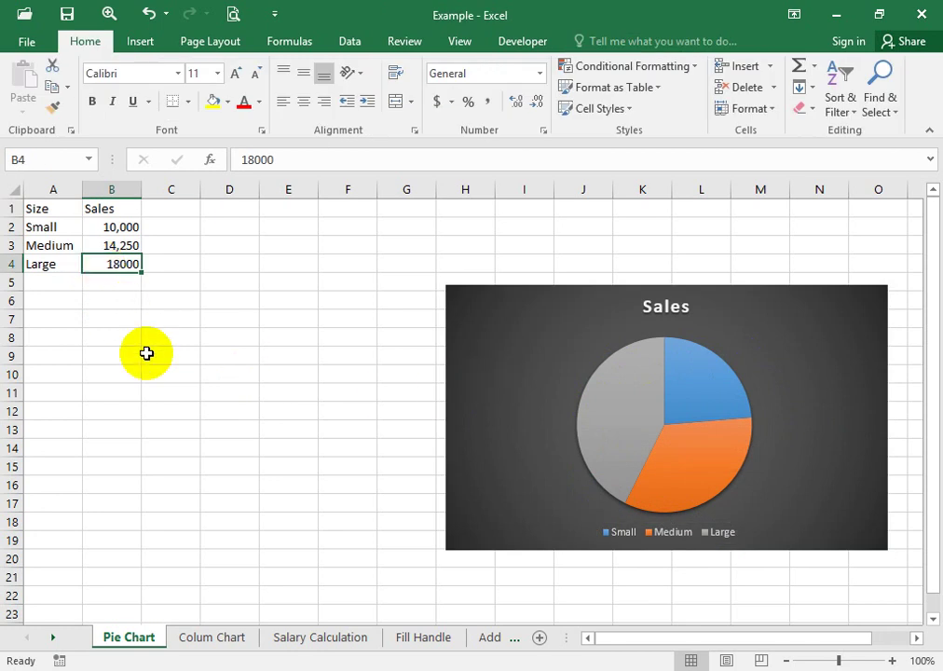
{"action": "type", "text": "3650"}
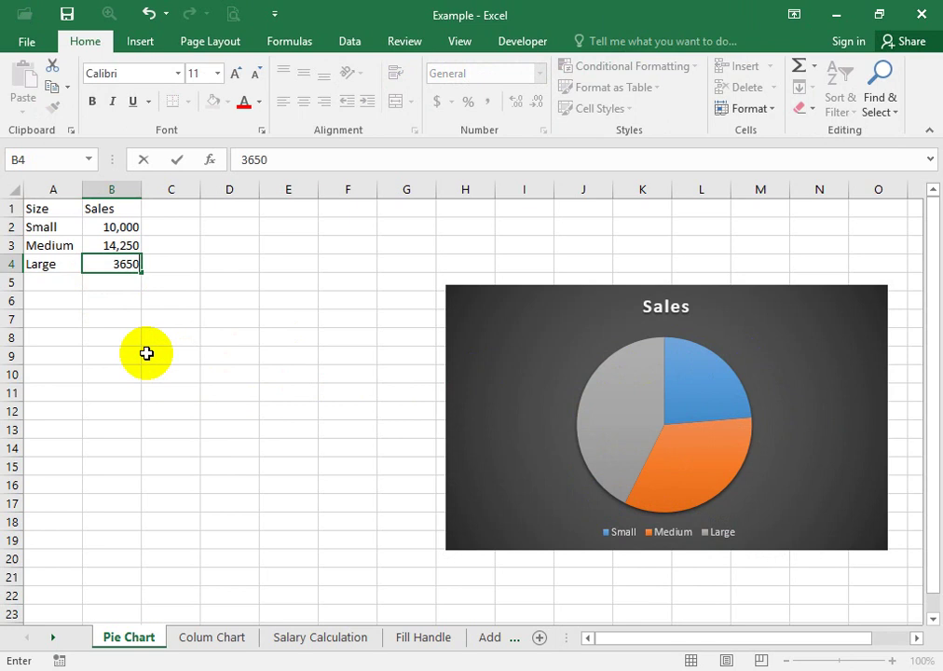
{"action": "key", "text": "Return"}
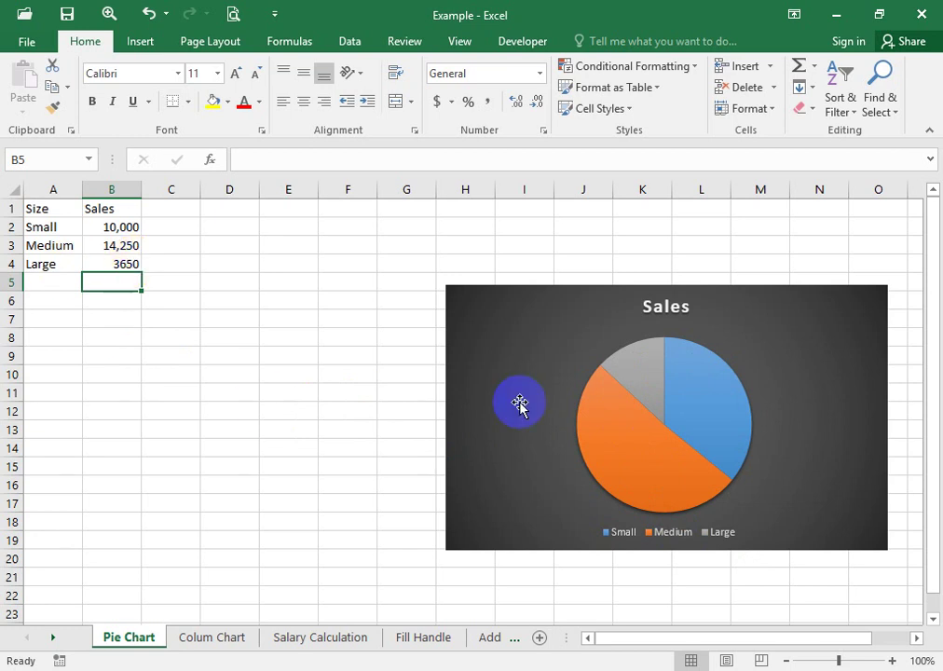
Set the Large sales value in B4 to 30000
{"action": "left_click", "coordinate": [127, 264]}
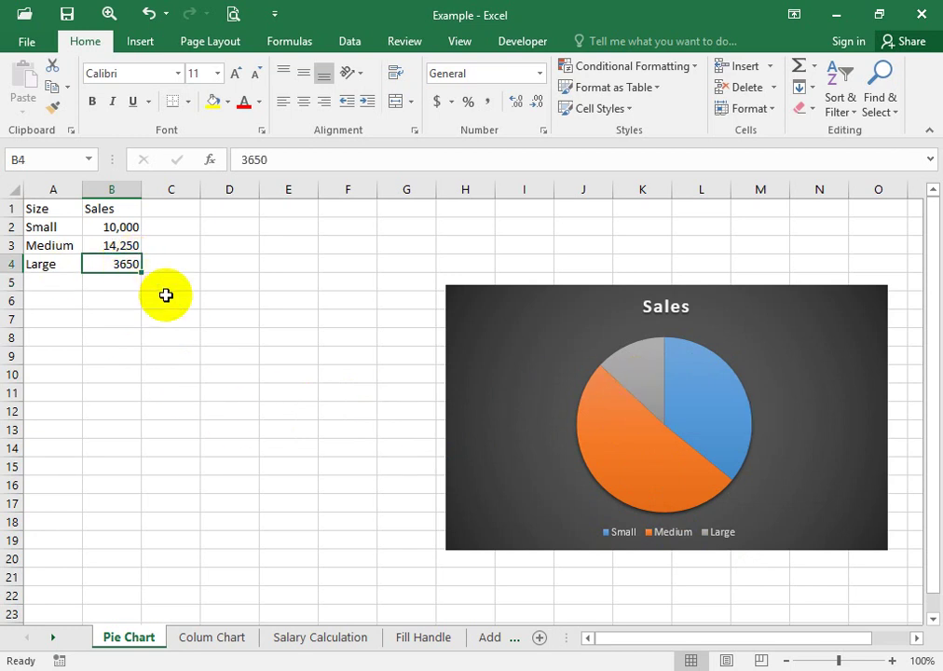
{"action": "type", "text": "30"}
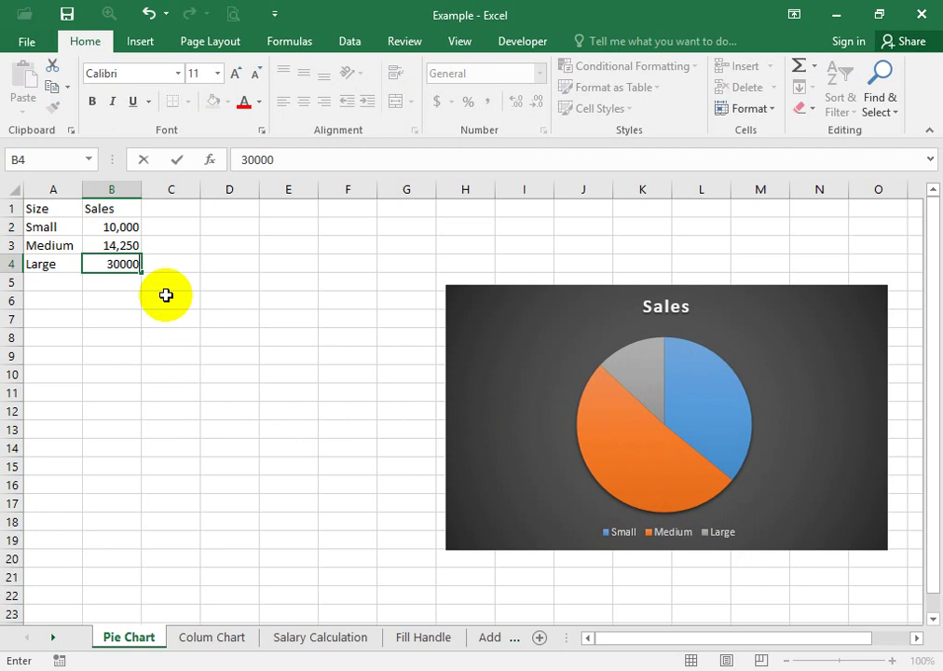
{"action": "type", "text": "000"}
{"action": "key", "text": "Return"}
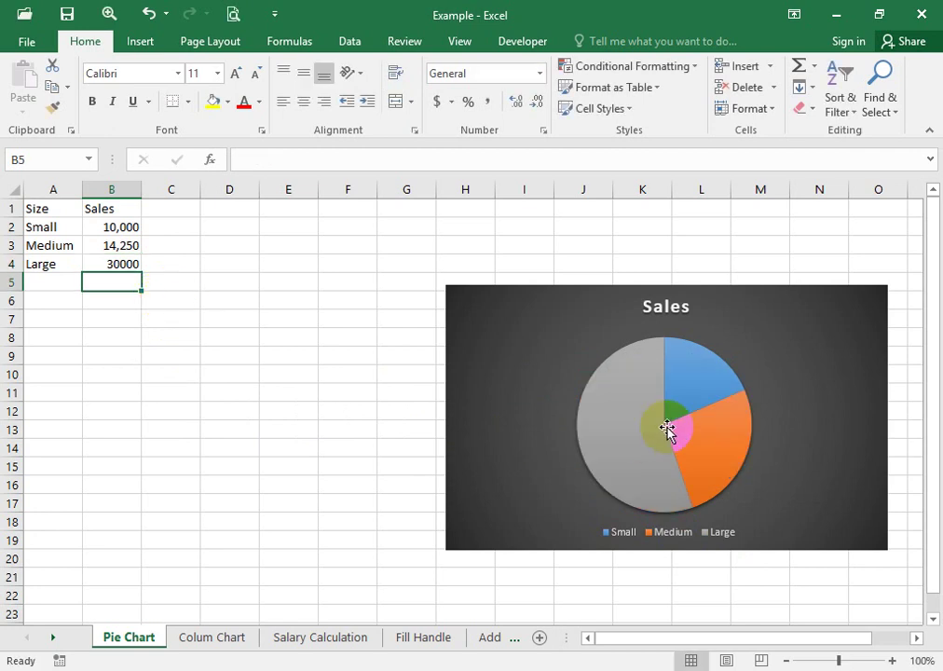
Set the Large sales value in B4 to 15,000 and check the slices of the pie
{"action": "left_click", "coordinate": [109, 265]}
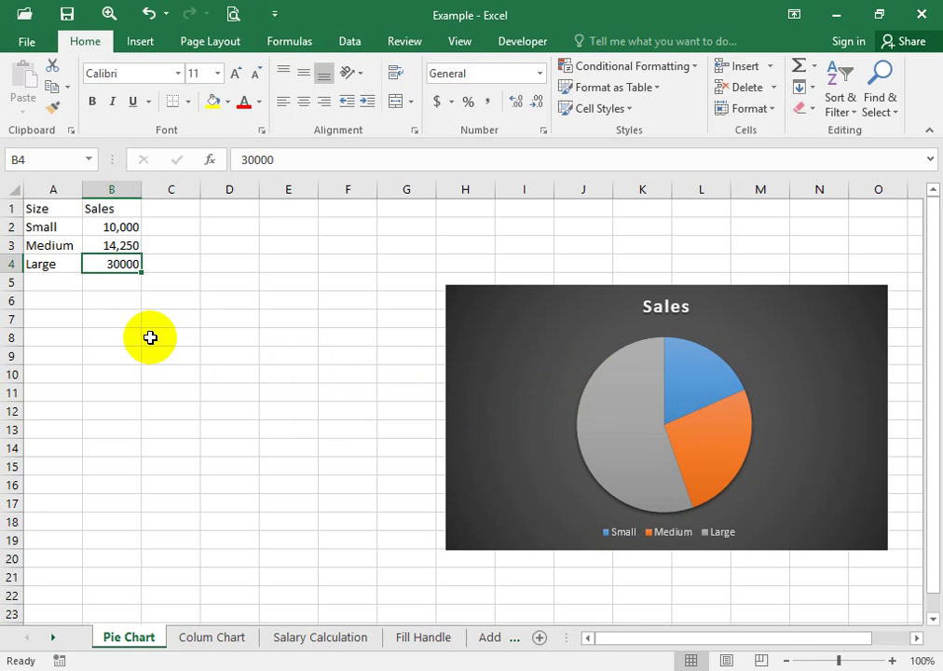
{"action": "type", "text": "15,"}
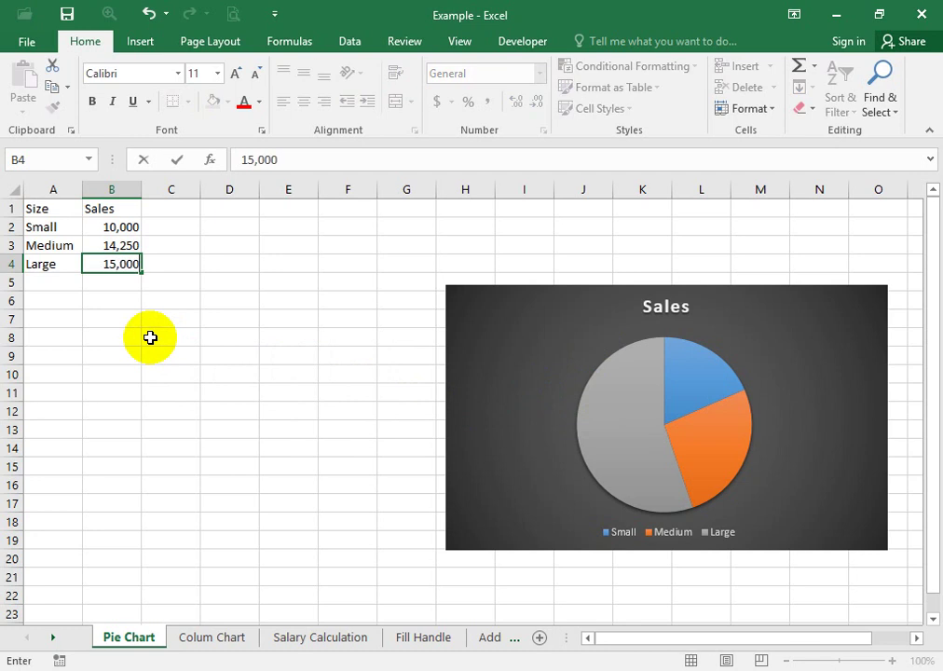
{"action": "type", "text": "000"}
{"action": "key", "text": "Return"}
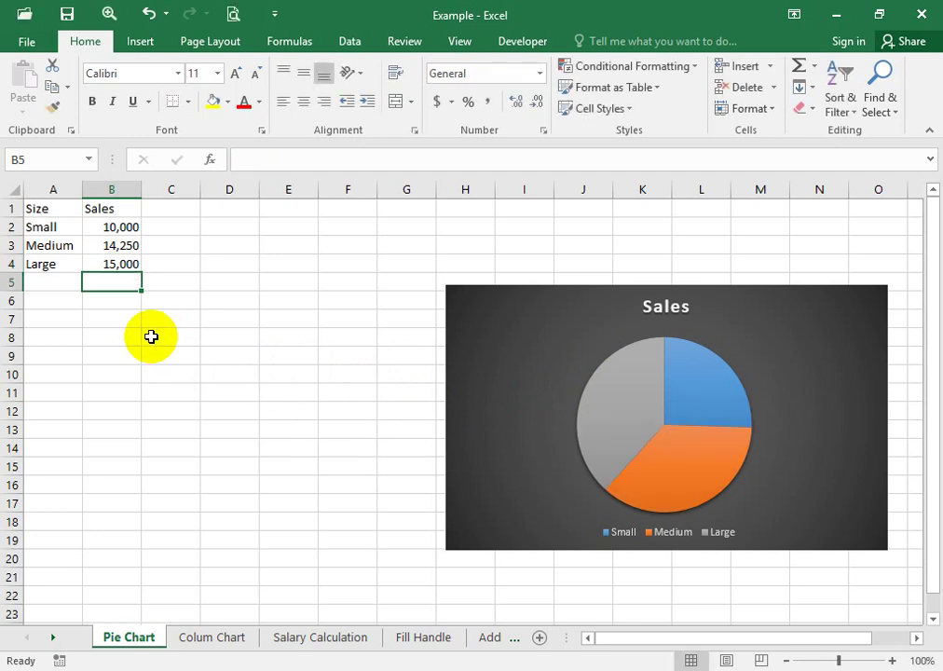
{"action": "mouse_move", "coordinate": [697, 479]}
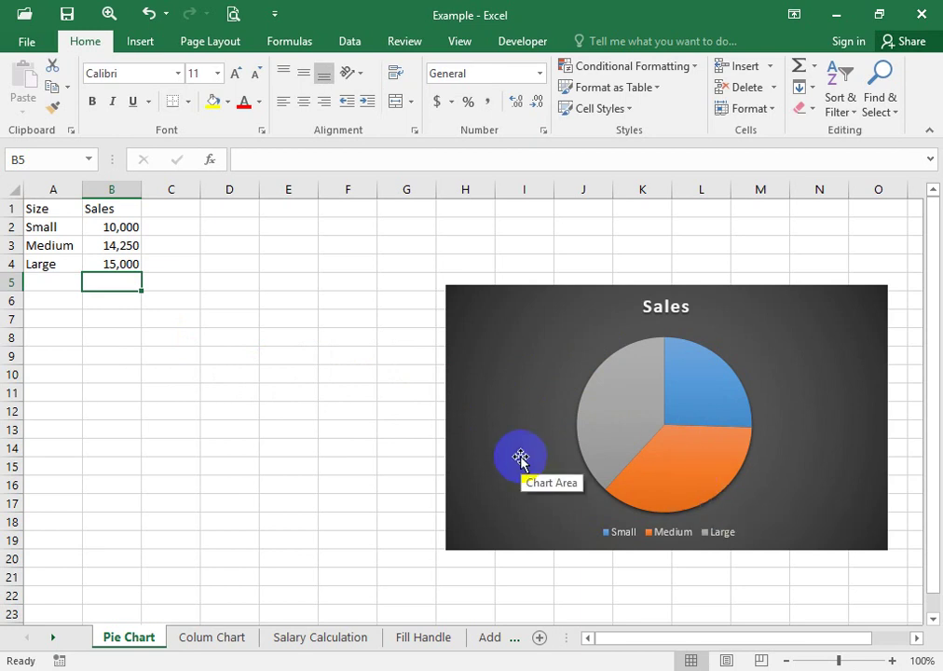
{"action": "mouse_move", "coordinate": [657, 446]}
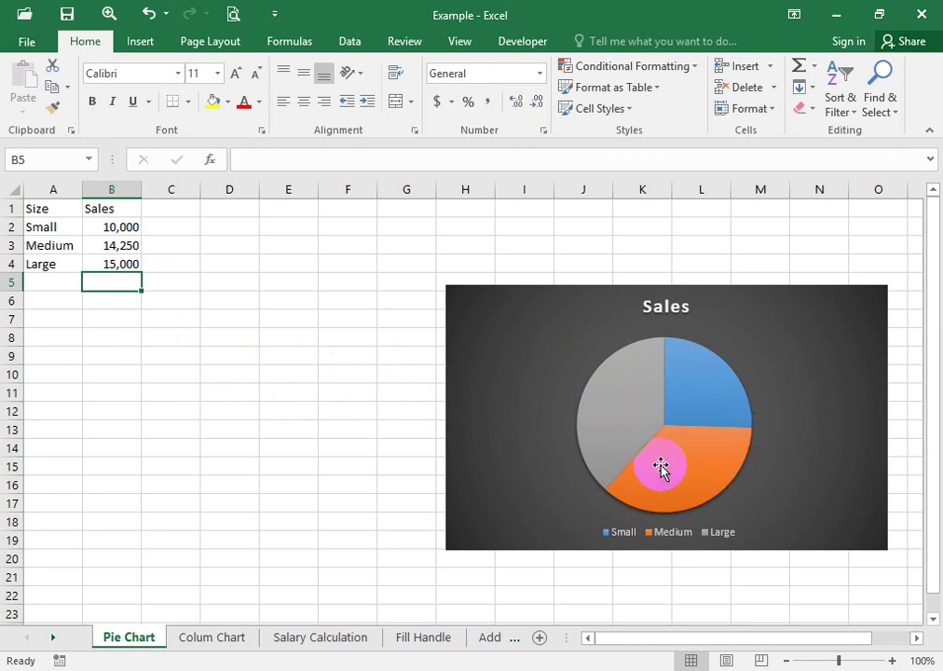
Apply quick layout Layout 1 to the Sales pie chart
{"action": "left_click", "coordinate": [676, 376]}
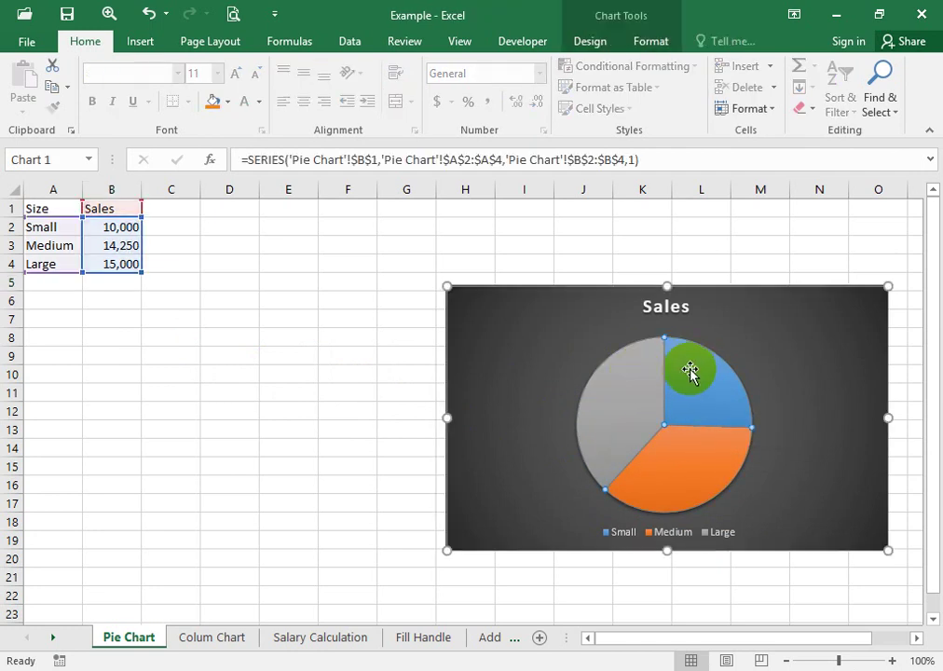
{"action": "left_click", "coordinate": [810, 387]}
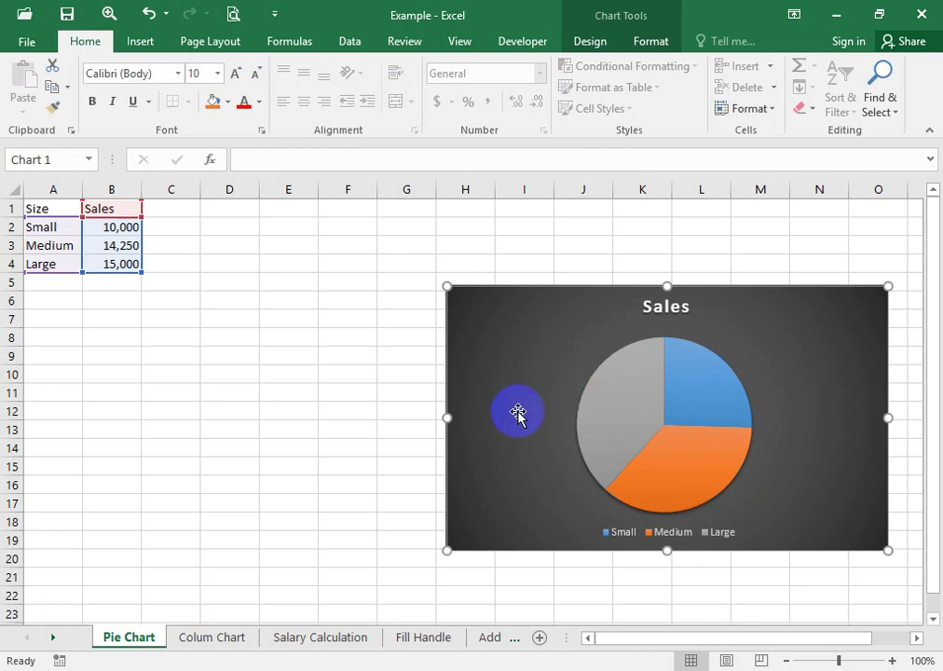
{"action": "left_click", "coordinate": [595, 43]}
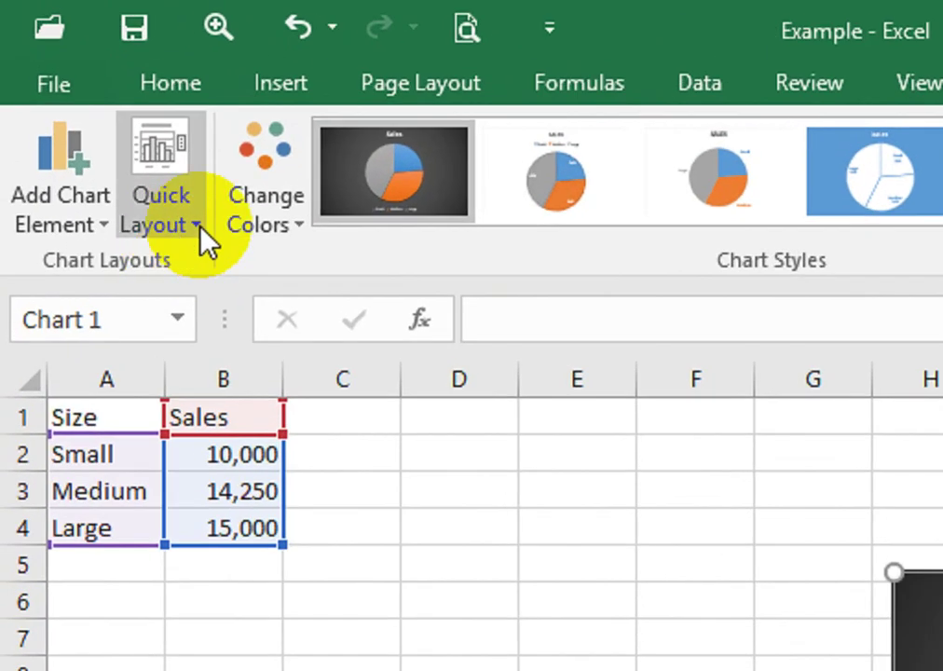
{"action": "left_click", "coordinate": [200, 233]}
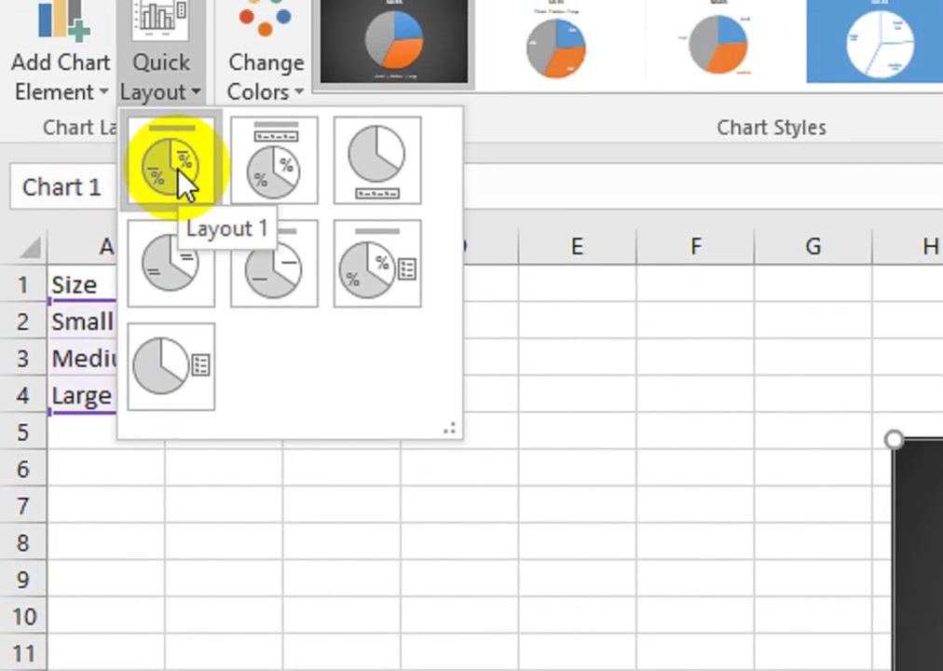
{"action": "left_click", "coordinate": [130, 40]}
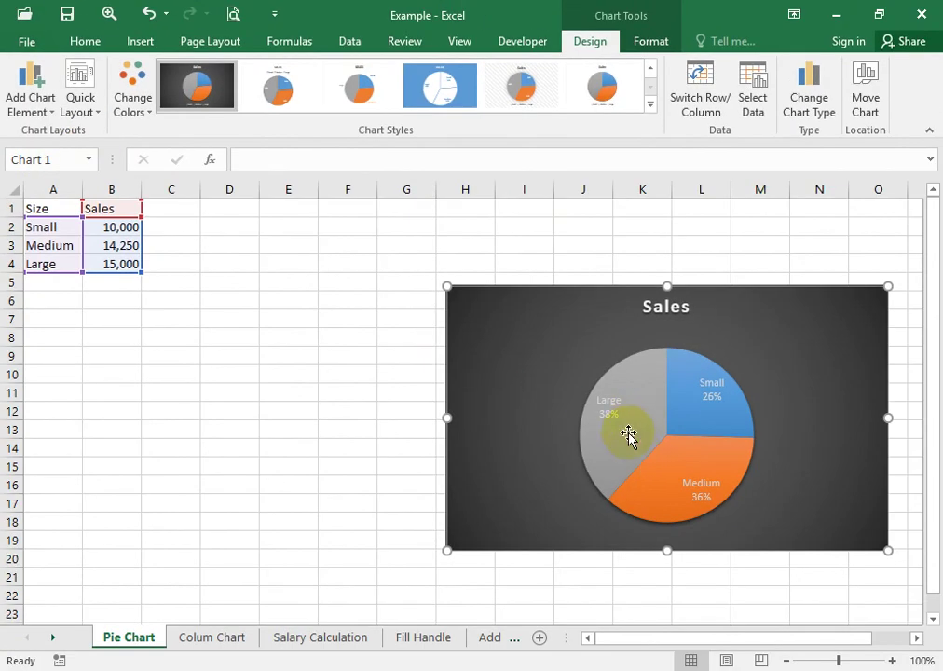
{"action": "mouse_move", "coordinate": [630, 428]}
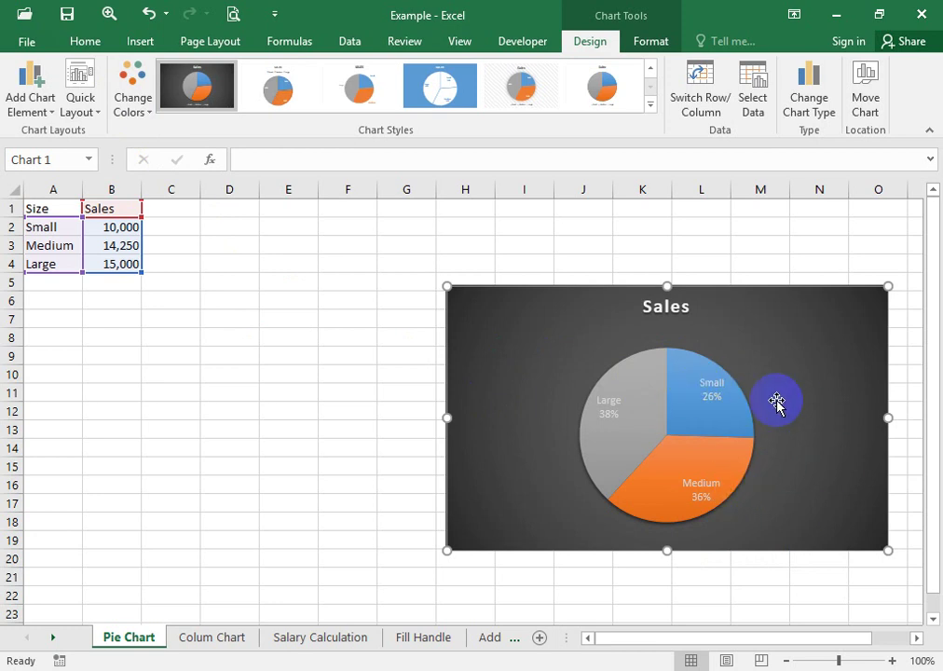
Apply the second quick layout, with percentages and a legend under the title, and place the legend at the bottom of the chart
{"action": "left_click", "coordinate": [99, 119]}
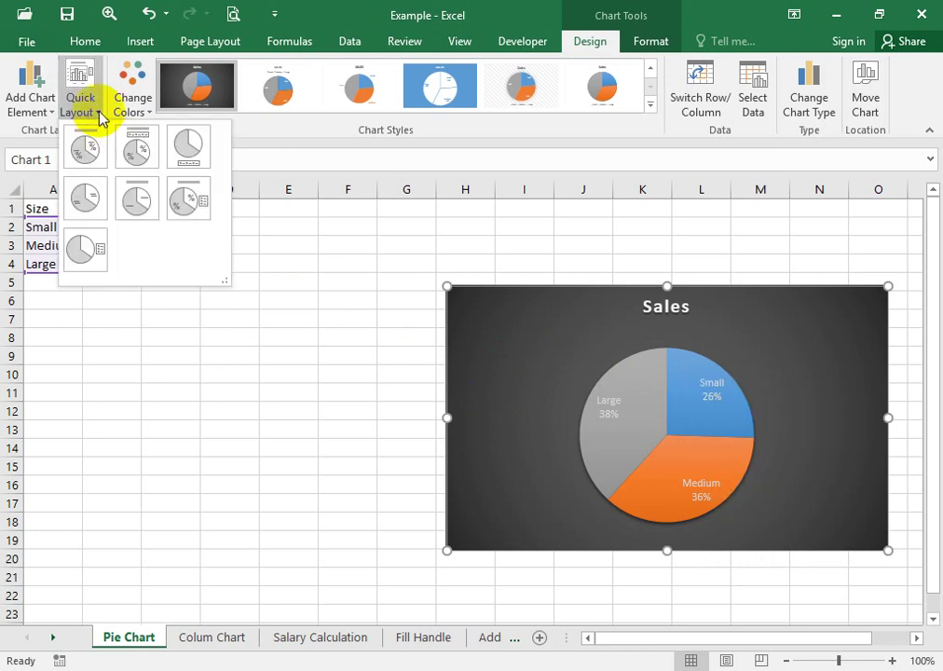
{"action": "left_click", "coordinate": [139, 152]}
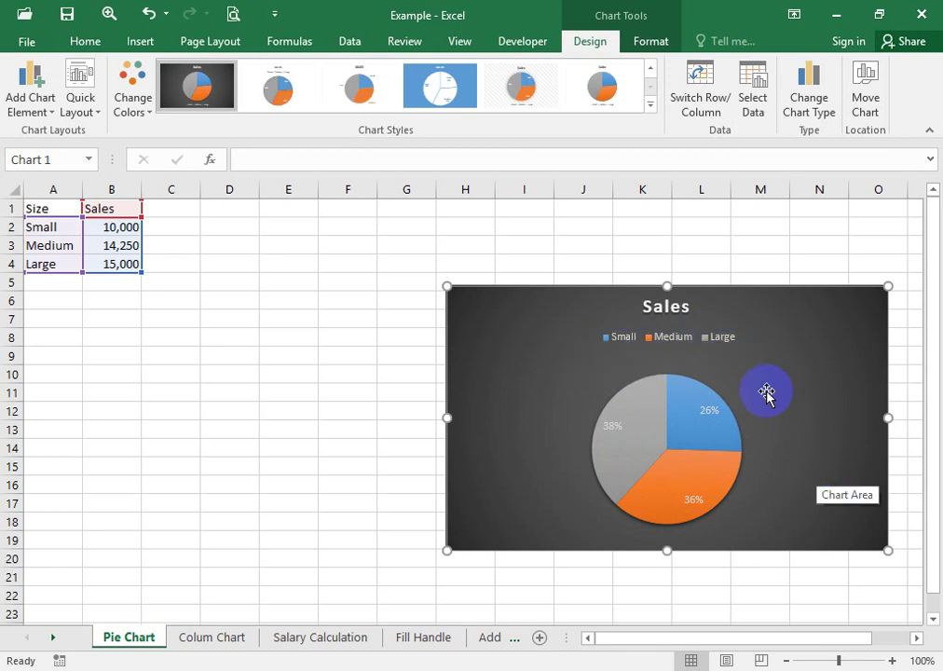
{"action": "left_click", "coordinate": [29, 104]}
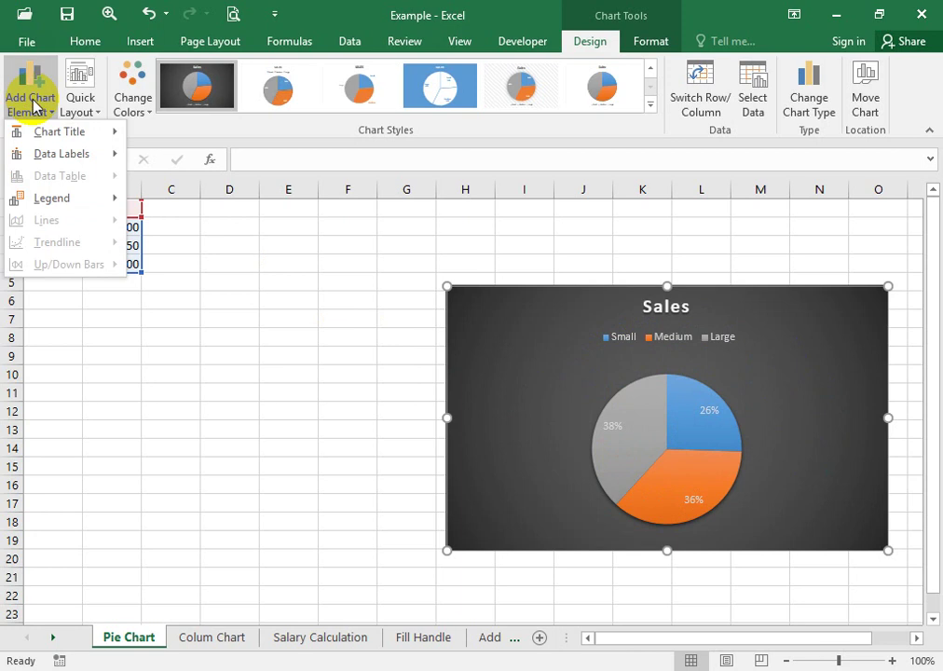
{"action": "mouse_move", "coordinate": [49, 202]}
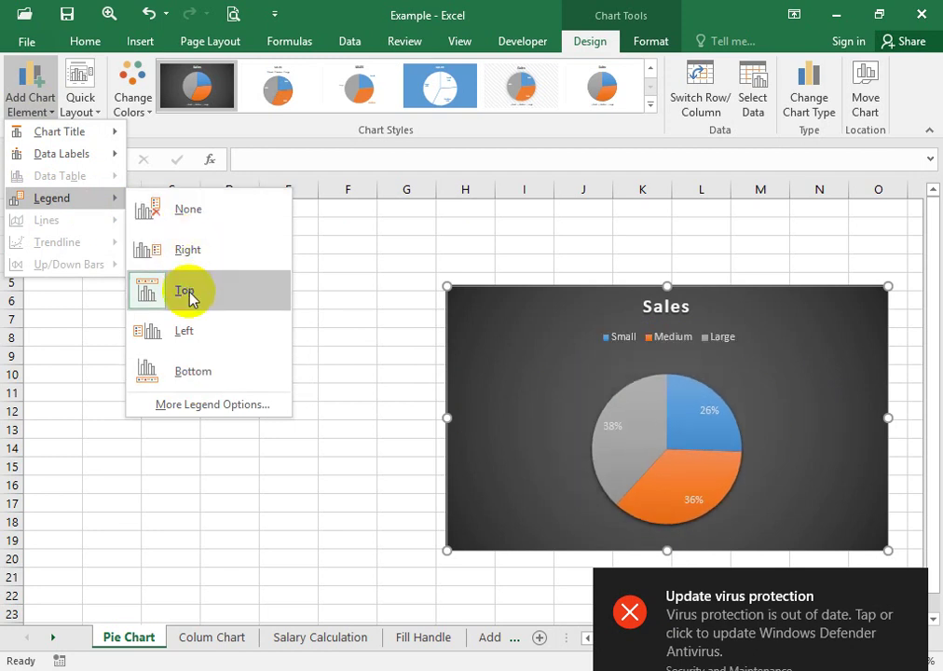
{"action": "left_click", "coordinate": [185, 368]}
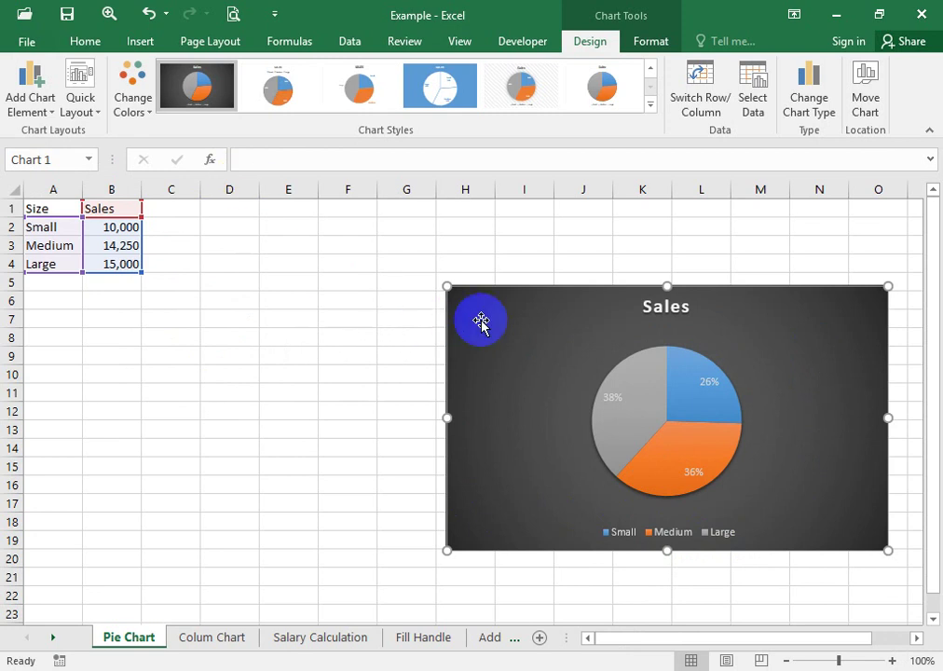
Shift the chart to cover about G5:N19 and set its data labels to Best Fit
{"action": "left_click_drag", "start_coordinate": [475, 322], "coordinate": [423, 319]}
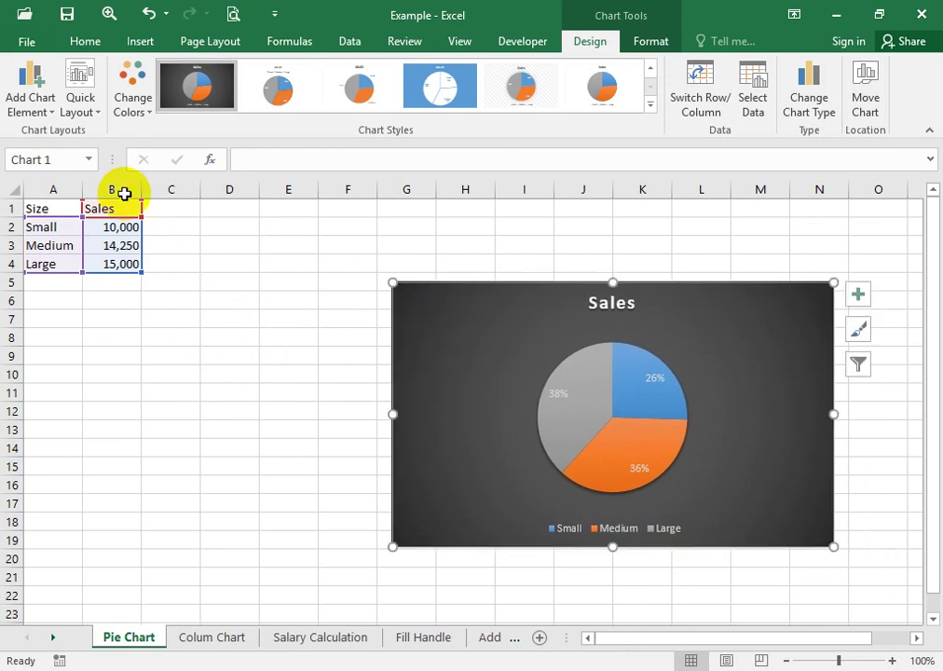
{"action": "left_click", "coordinate": [49, 114]}
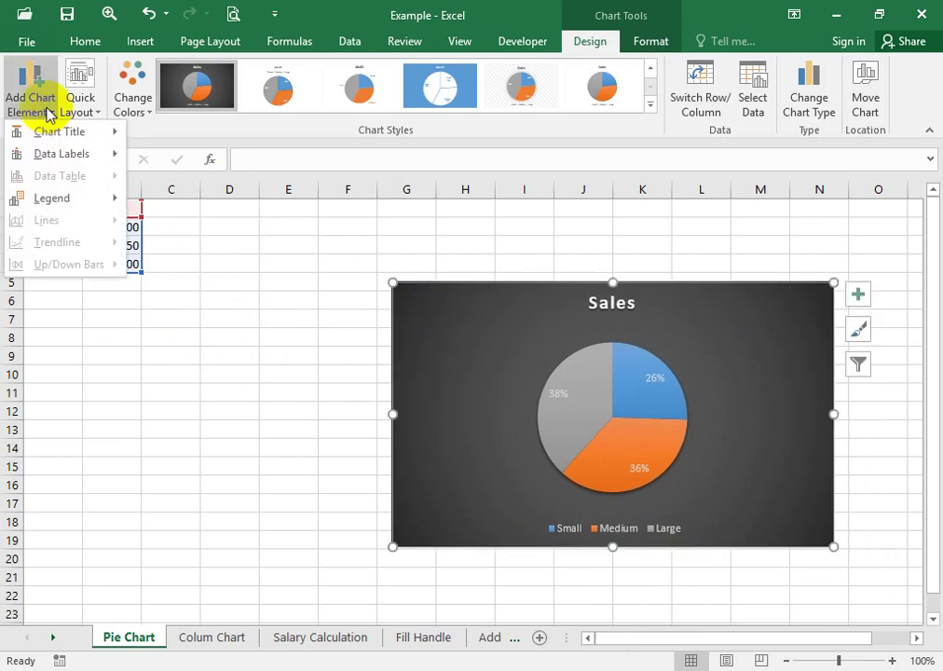
{"action": "mouse_move", "coordinate": [12, 154]}
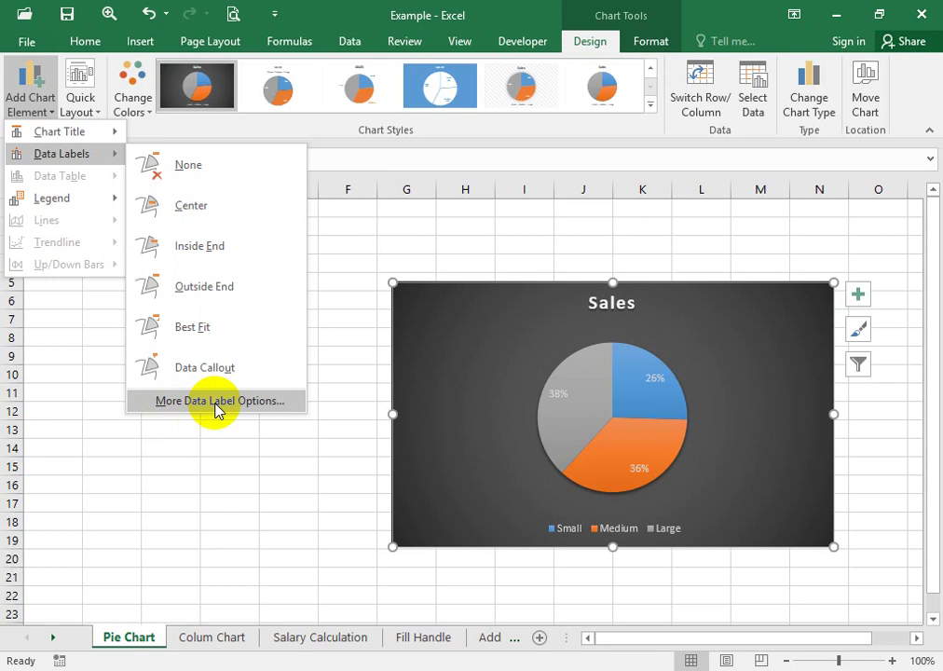
{"action": "left_click", "coordinate": [214, 318]}
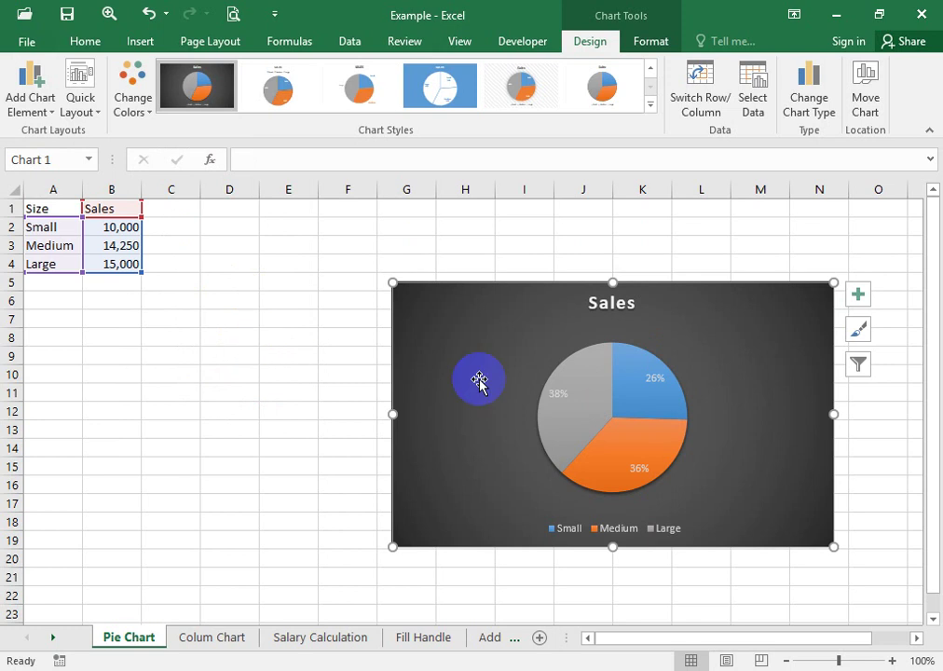
Inspect the pie's percentage labels and move the chart so its upper-left corner sits near cell I6
{"action": "left_click", "coordinate": [644, 388]}
{"action": "left_click", "coordinate": [753, 413]}
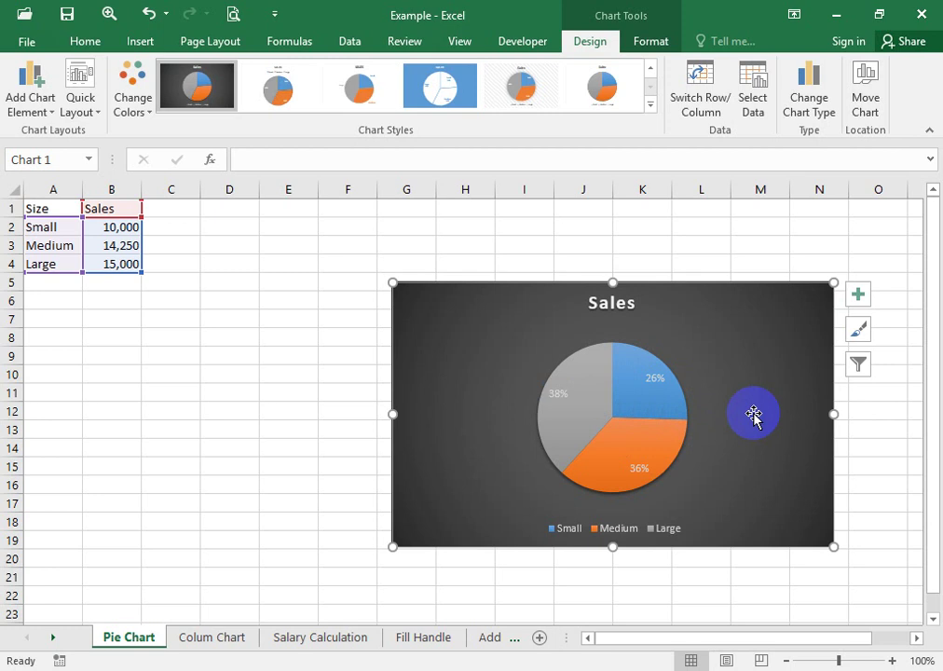
{"action": "left_click", "coordinate": [628, 432]}
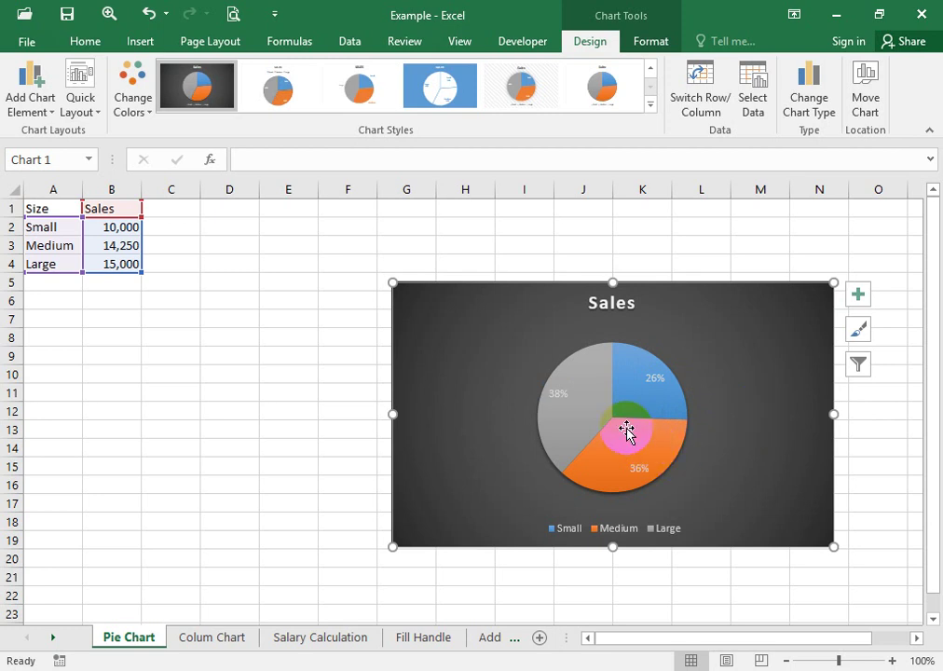
{"action": "left_click", "coordinate": [783, 399]}
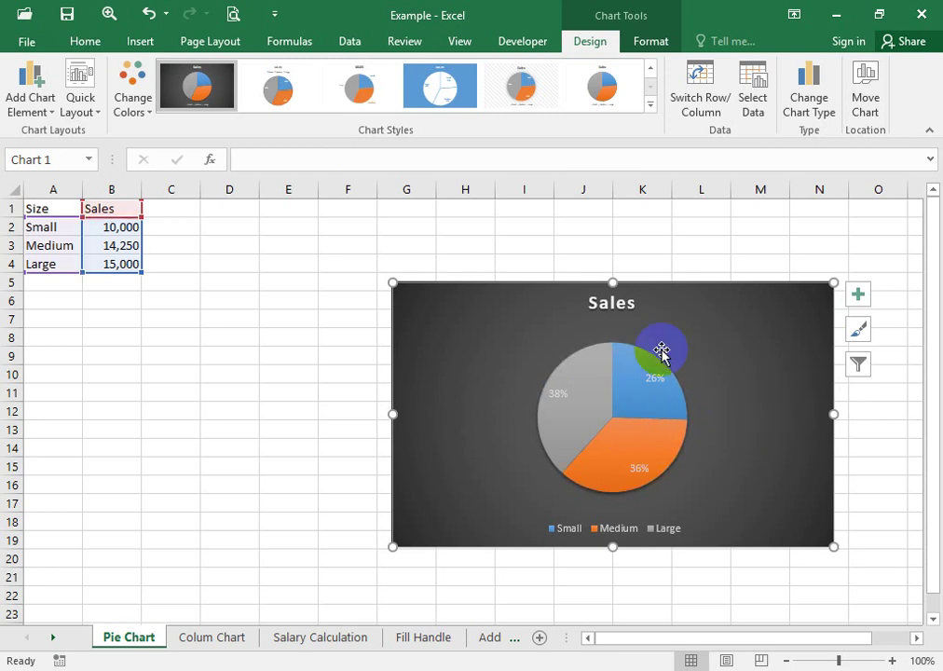
{"action": "left_click", "coordinate": [592, 407]}
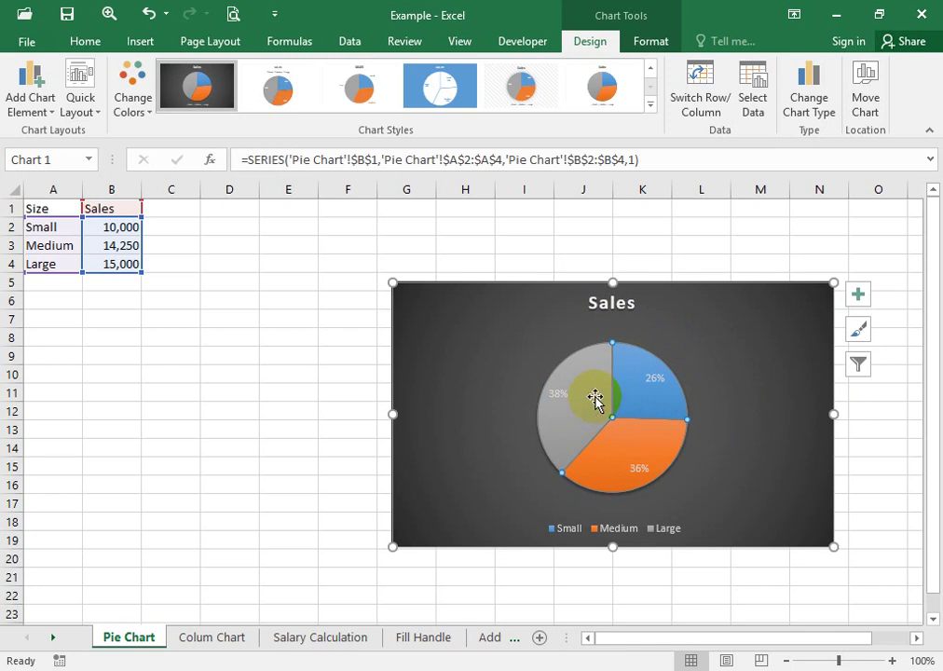
{"action": "left_click_drag", "start_coordinate": [434, 320], "coordinate": [526, 327]}
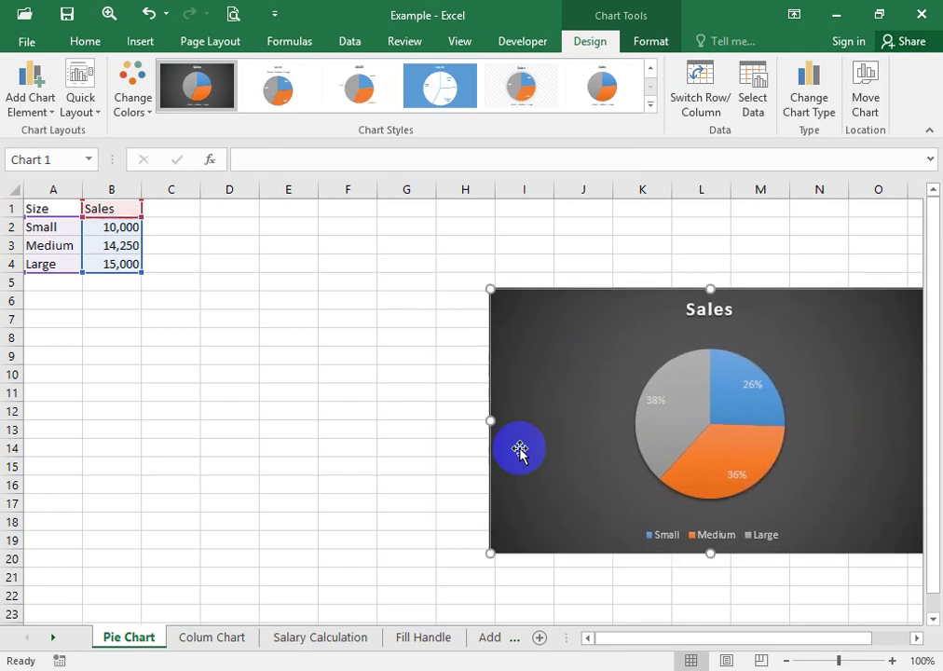
Fill the pie's Large slice with the picture 20190122_105811 from the Saved Pictures folder, working offline
{"action": "left_click", "coordinate": [688, 408]}
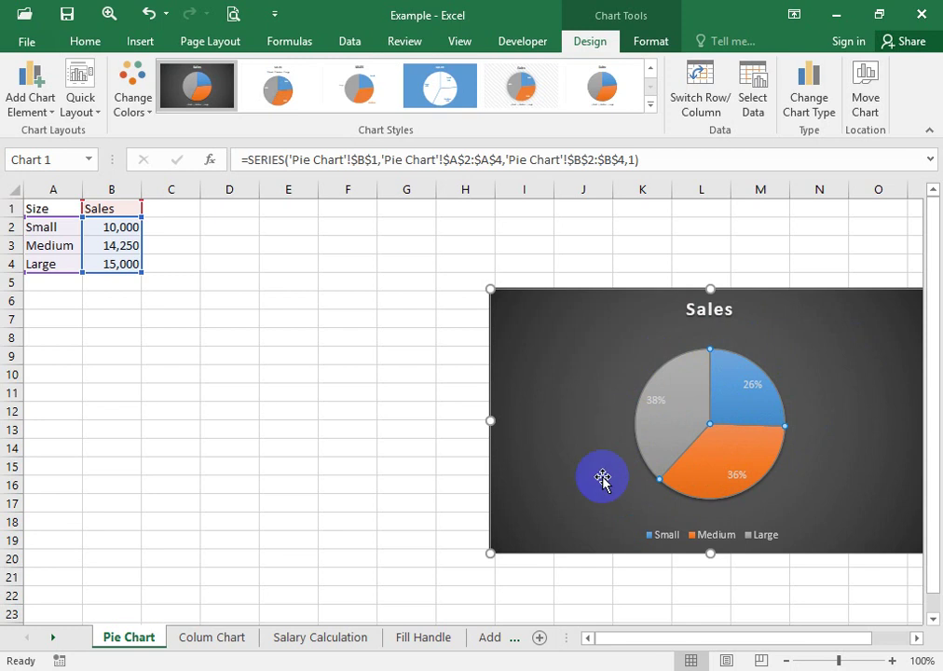
{"action": "left_click", "coordinate": [669, 416]}
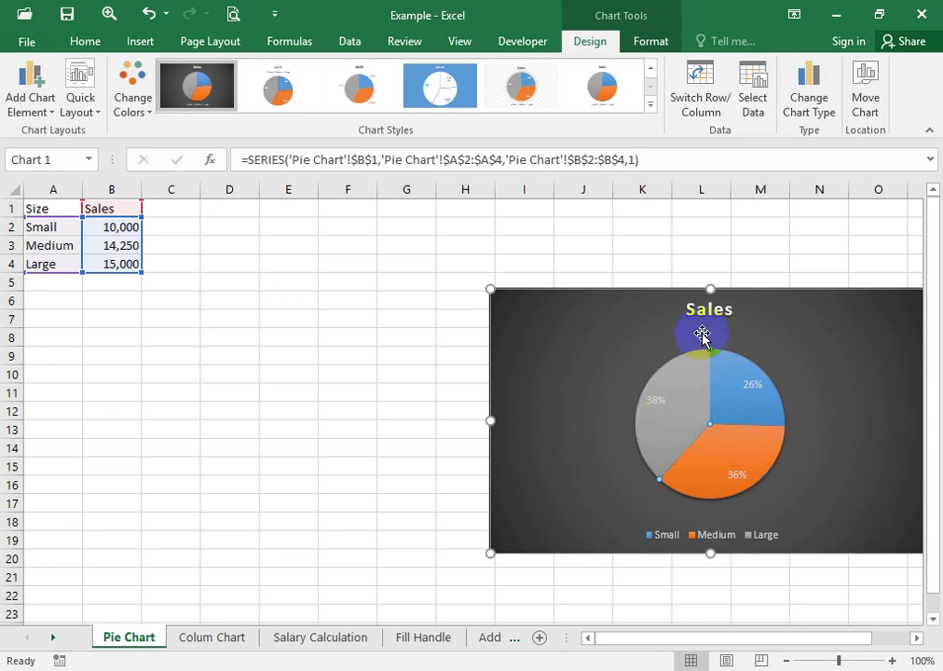
{"action": "mouse_move", "coordinate": [669, 476]}
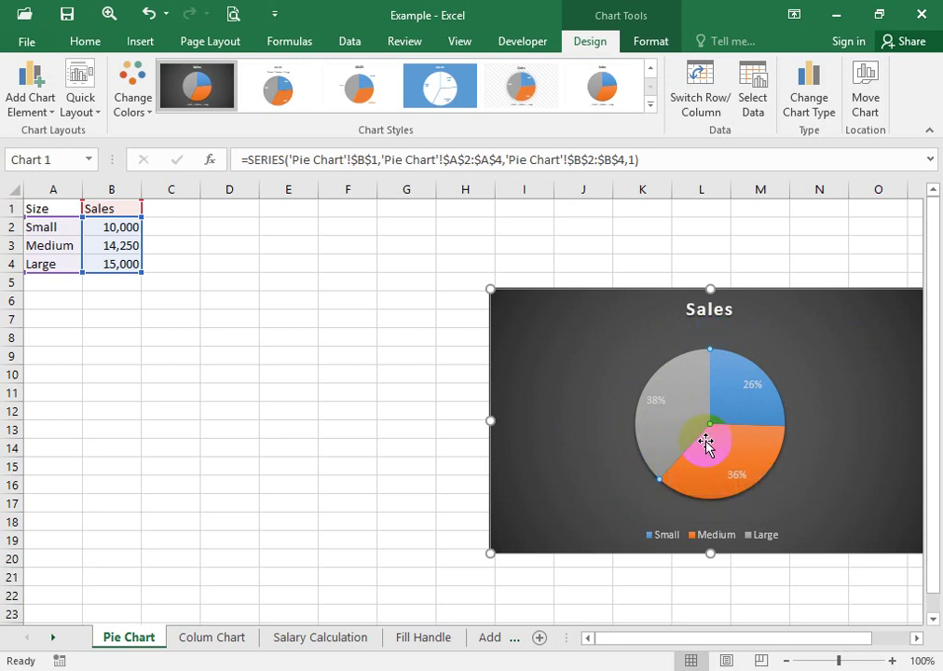
{"action": "left_click", "coordinate": [650, 42]}
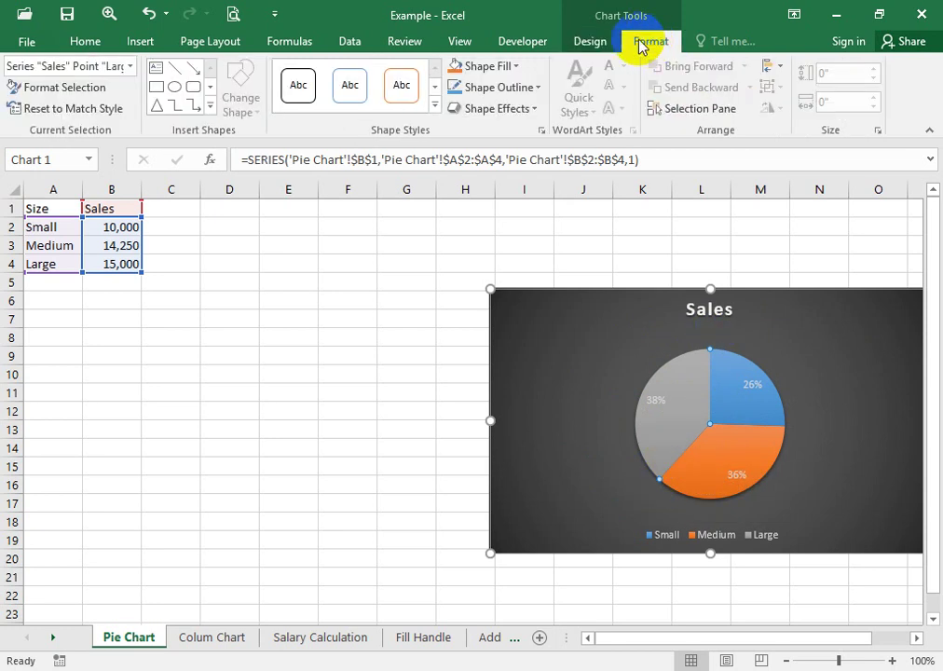
{"action": "left_click", "coordinate": [518, 68]}
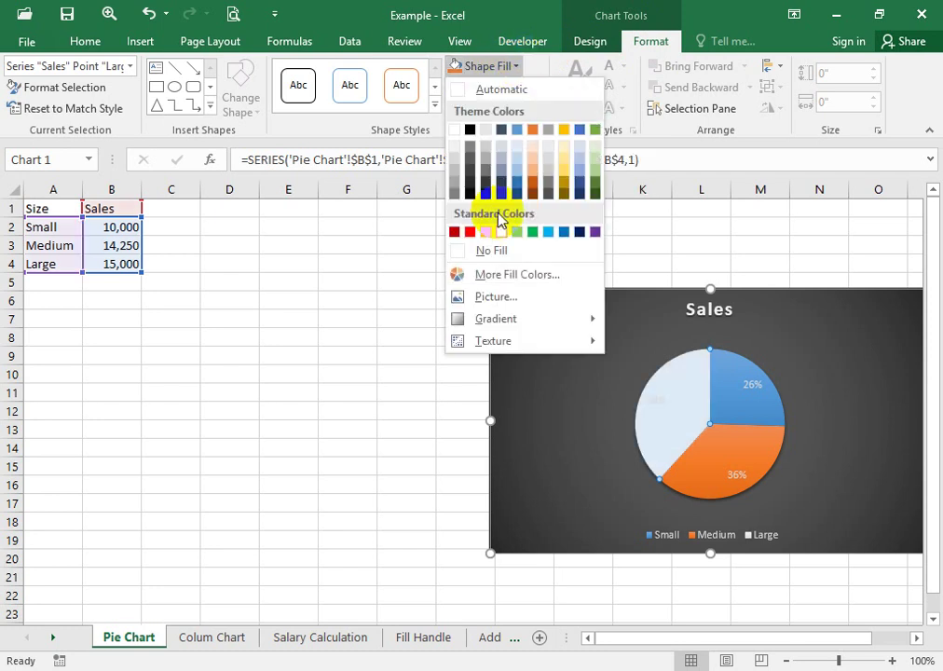
{"action": "left_click", "coordinate": [498, 298]}
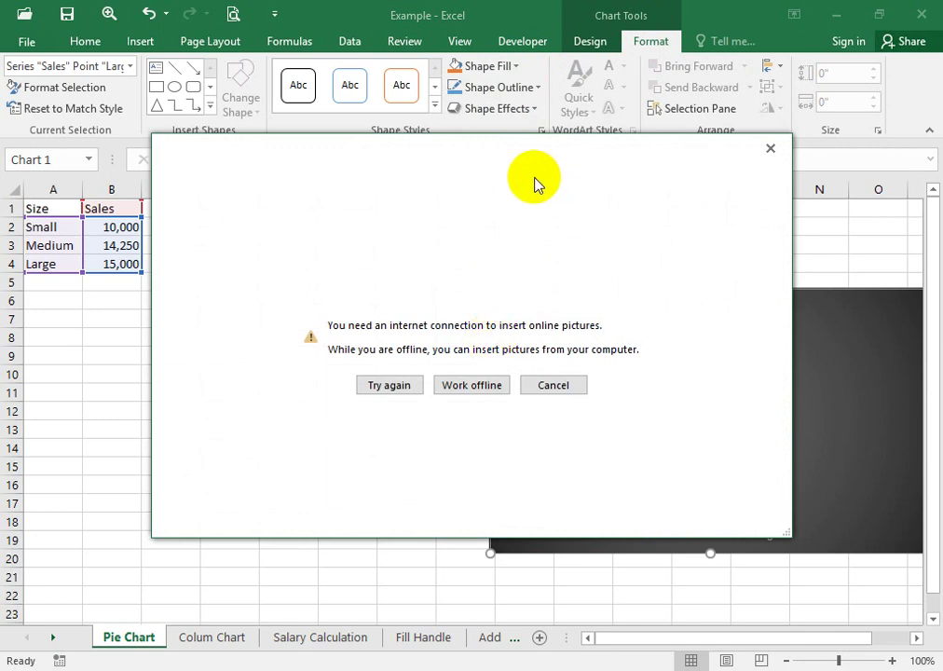
{"action": "mouse_move", "coordinate": [535, 177]}
{"action": "left_mouse_down"}
{"action": "mouse_move", "coordinate": [391, 165]}
{"action": "mouse_move", "coordinate": [347, 149]}
{"action": "left_mouse_up"}
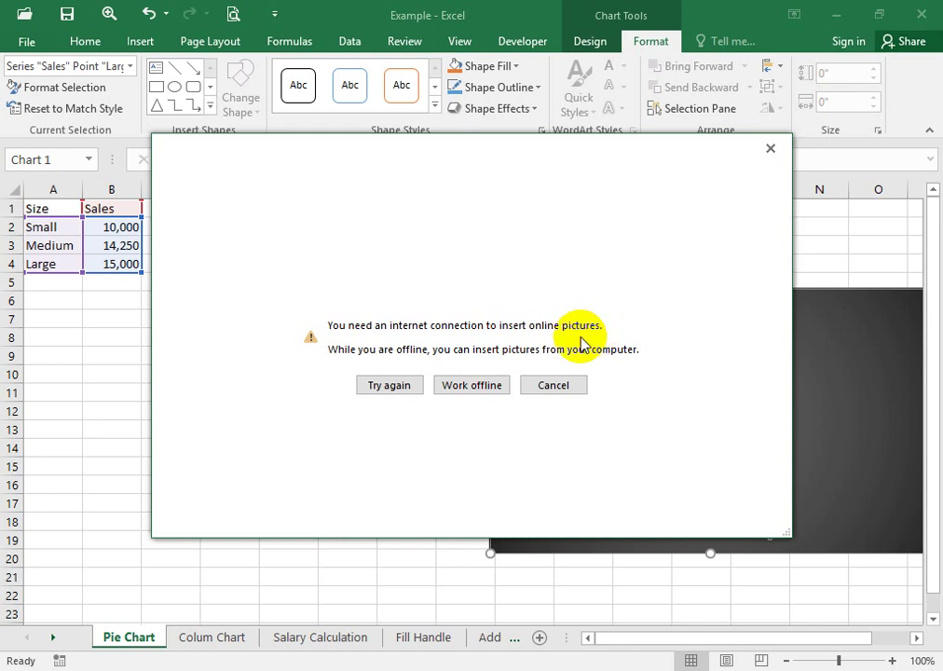
{"action": "left_click", "coordinate": [471, 386]}
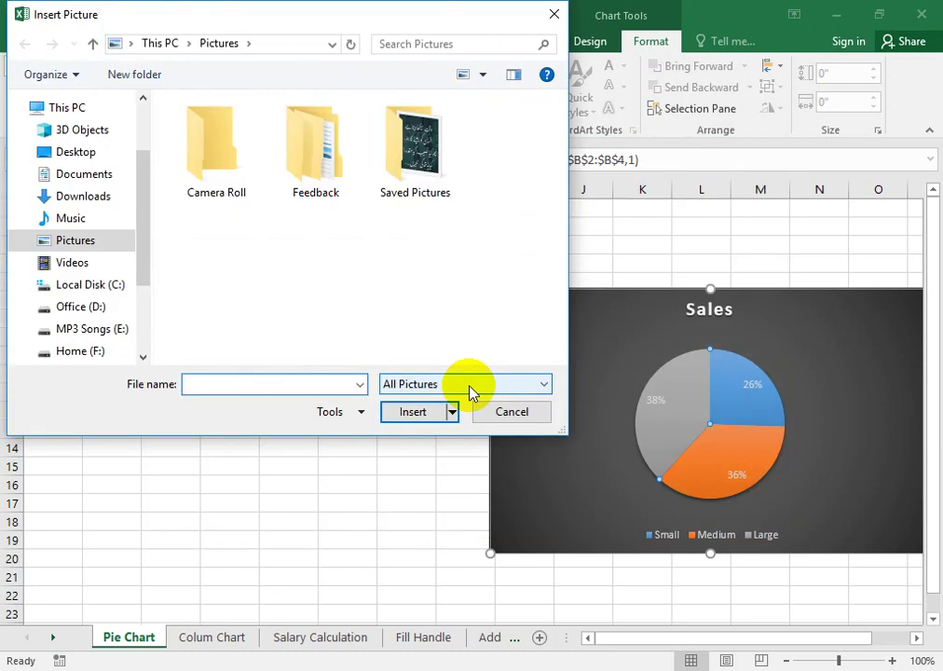
{"action": "double_click", "coordinate": [444, 177]}
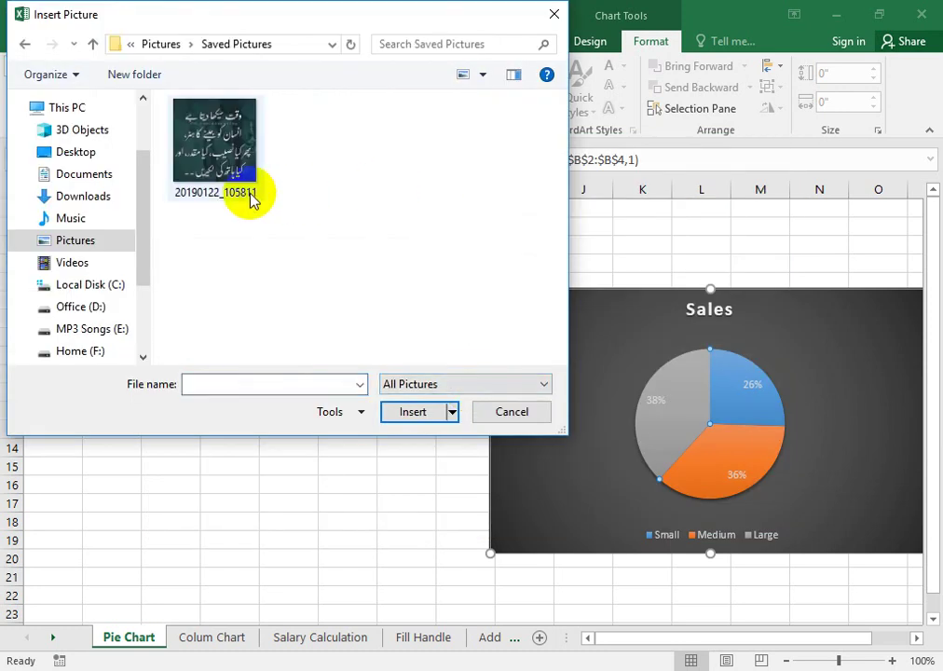
{"action": "left_click", "coordinate": [221, 133]}
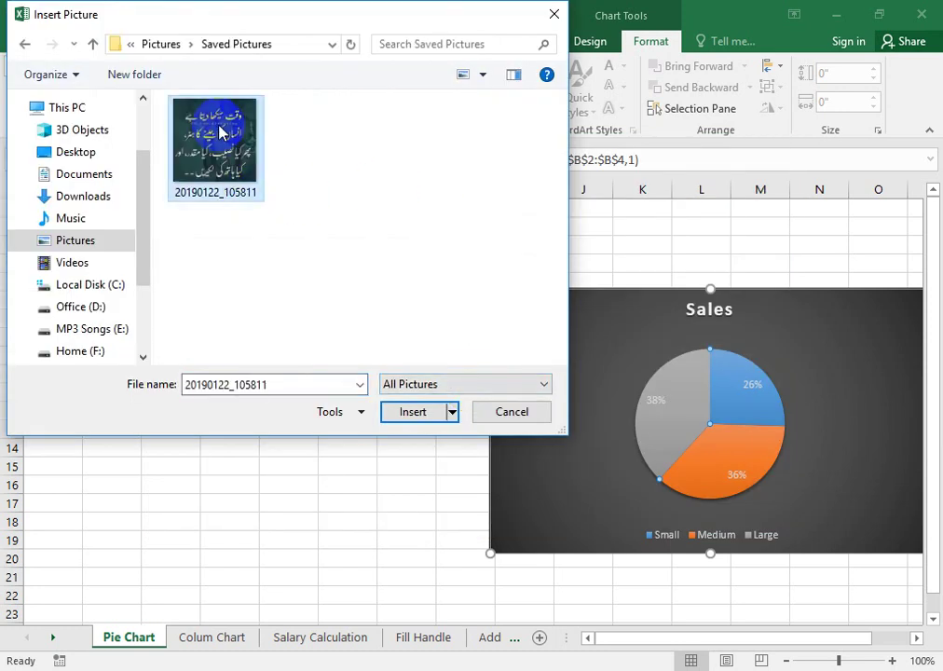
{"action": "left_click", "coordinate": [424, 419]}
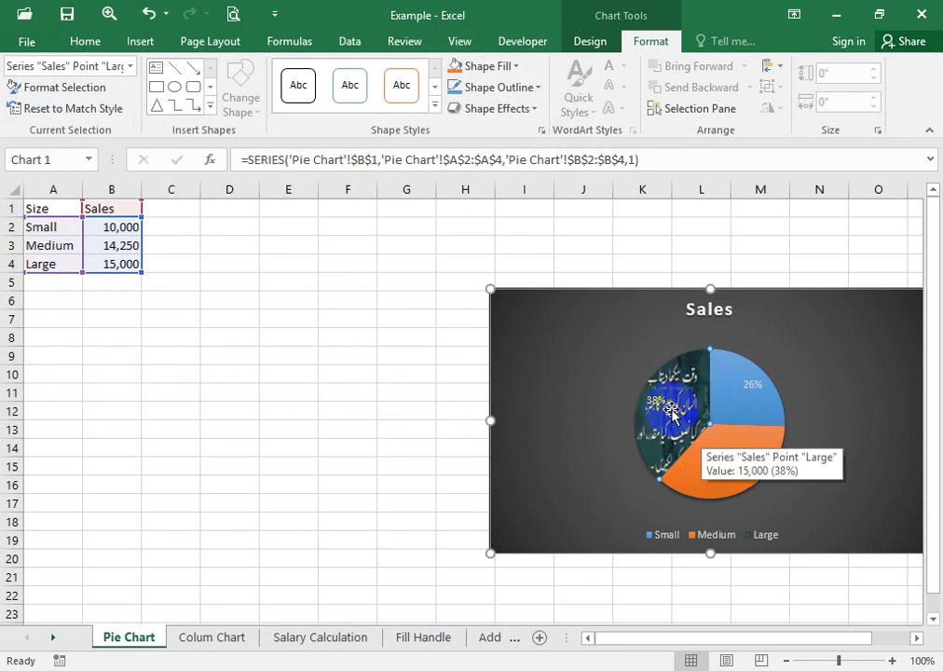
Fill the Large slice with the water droplets texture and move the chart so its upper-left corner sits near cell H4
{"action": "left_click", "coordinate": [516, 69]}
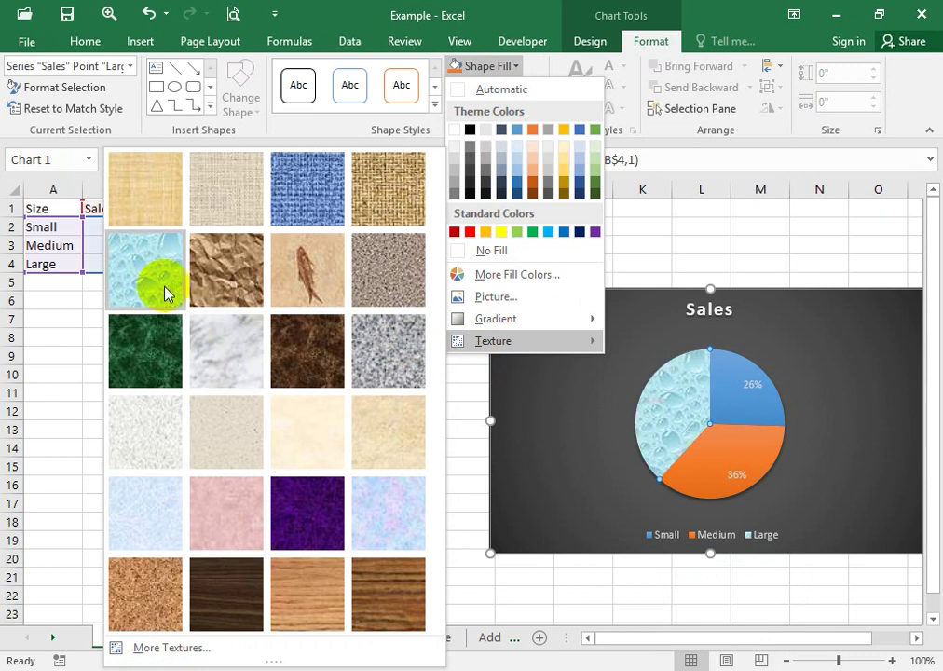
{"action": "left_click", "coordinate": [160, 287]}
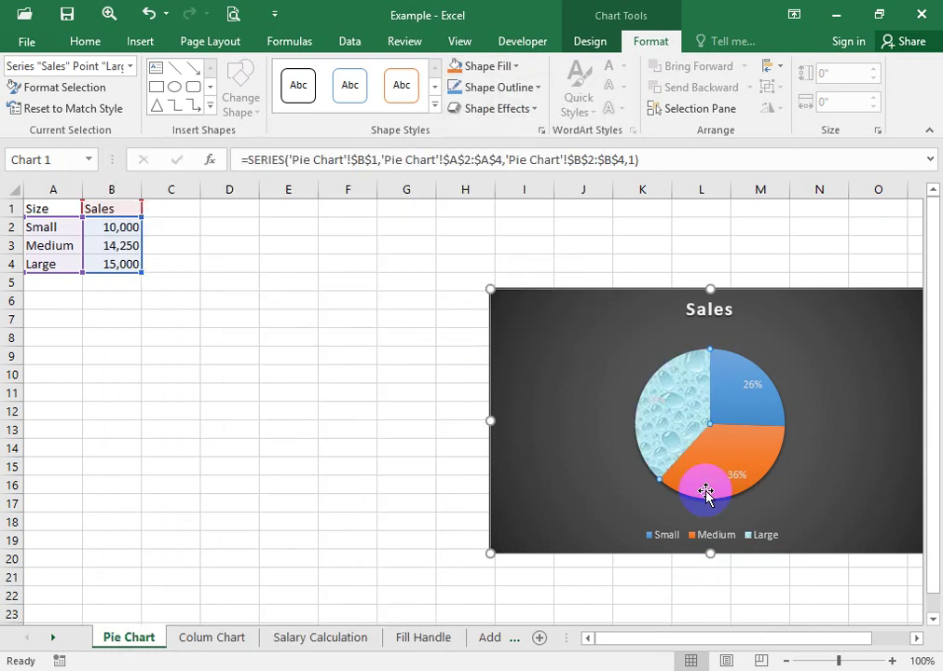
{"action": "left_click_drag", "start_coordinate": [882, 403], "coordinate": [857, 362]}
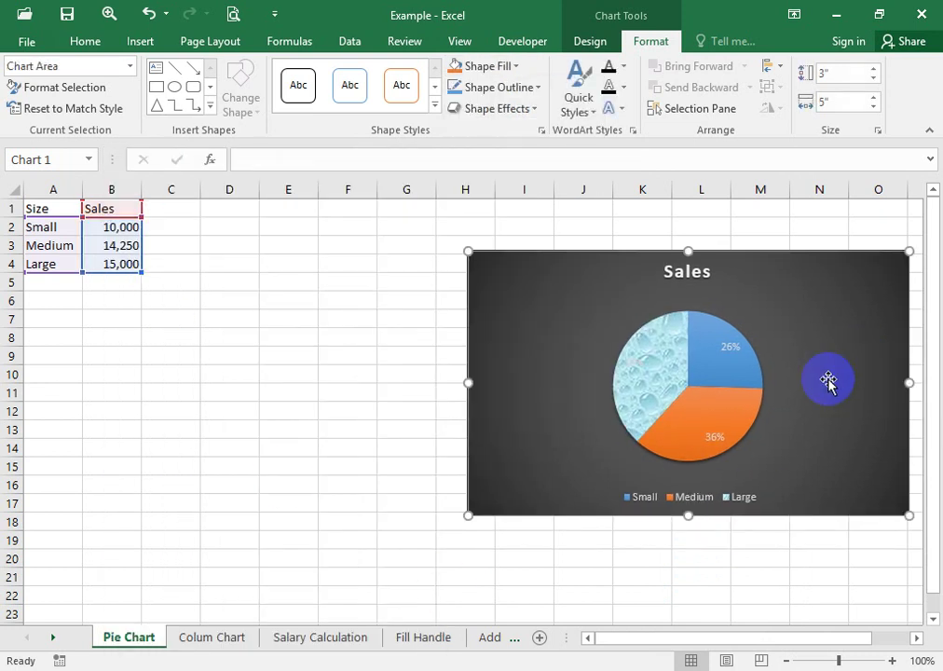
Give the Medium slice a gradient fill using the gold radial preset with a white highlight
{"action": "left_click", "coordinate": [688, 421]}
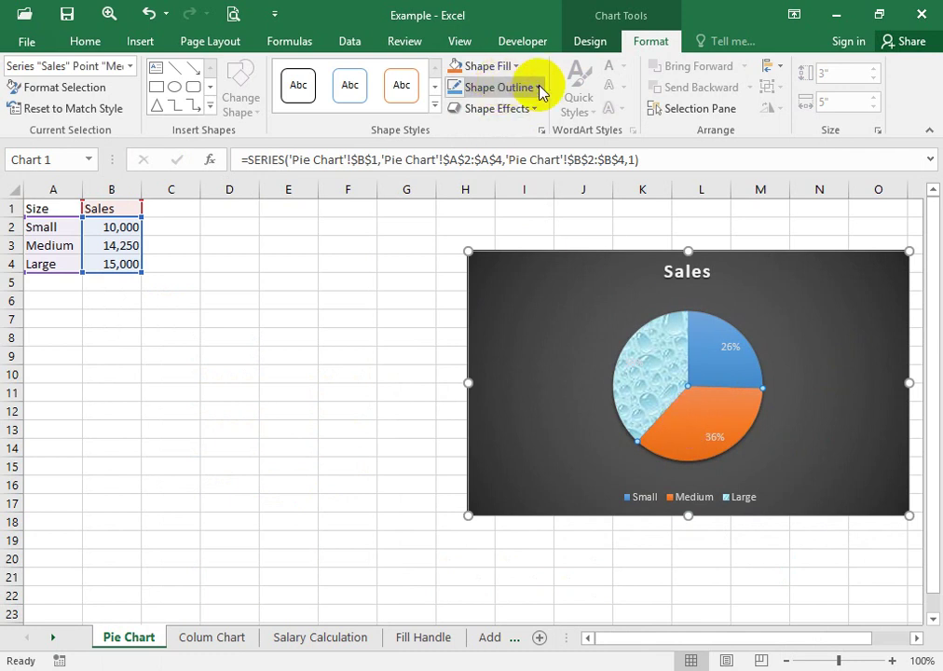
{"action": "left_click", "coordinate": [515, 67]}
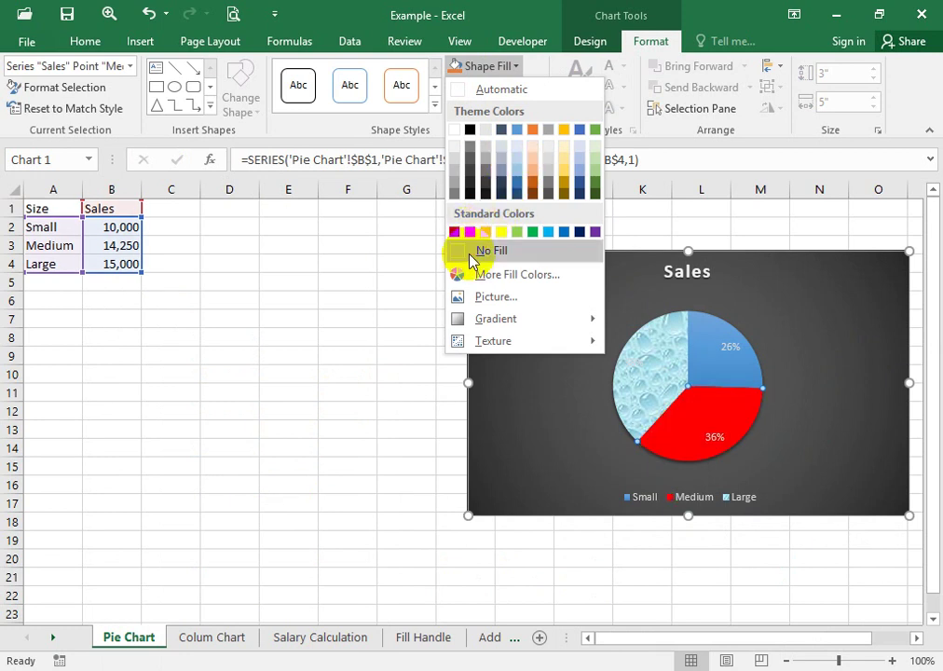
{"action": "mouse_move", "coordinate": [491, 322]}
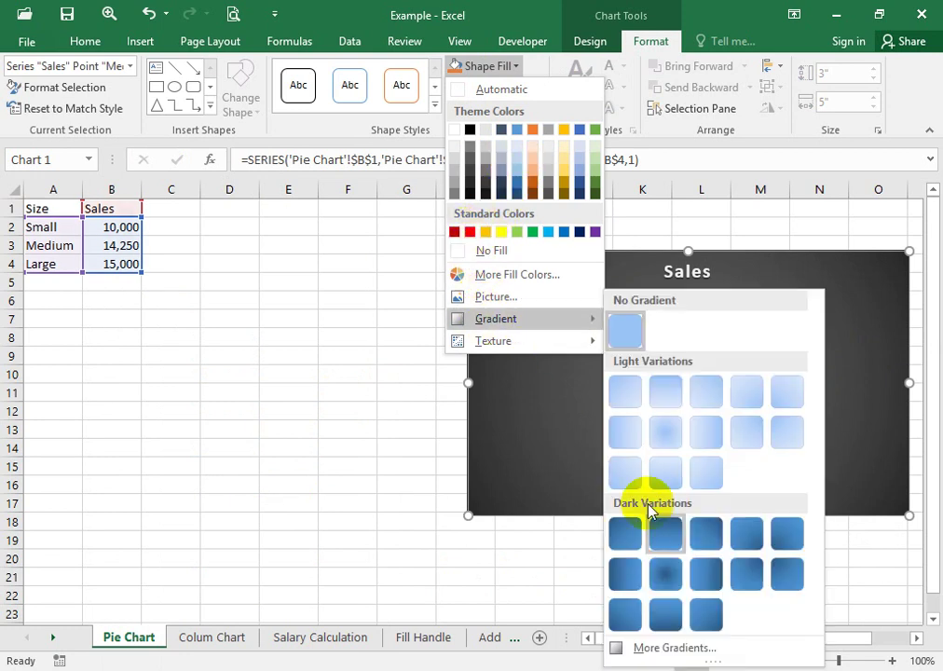
{"action": "left_click", "coordinate": [652, 648]}
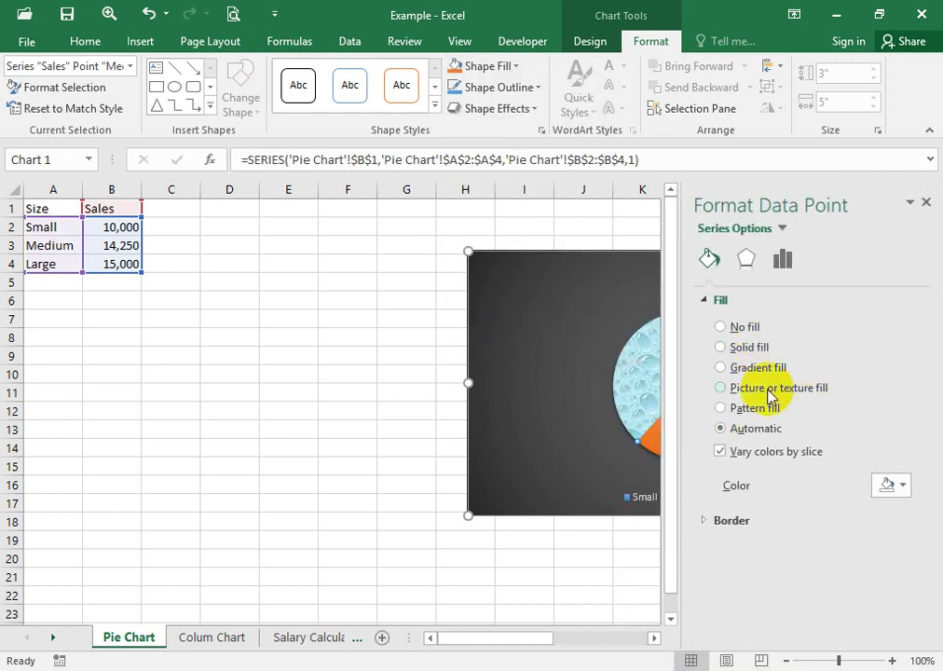
{"action": "left_click", "coordinate": [747, 369]}
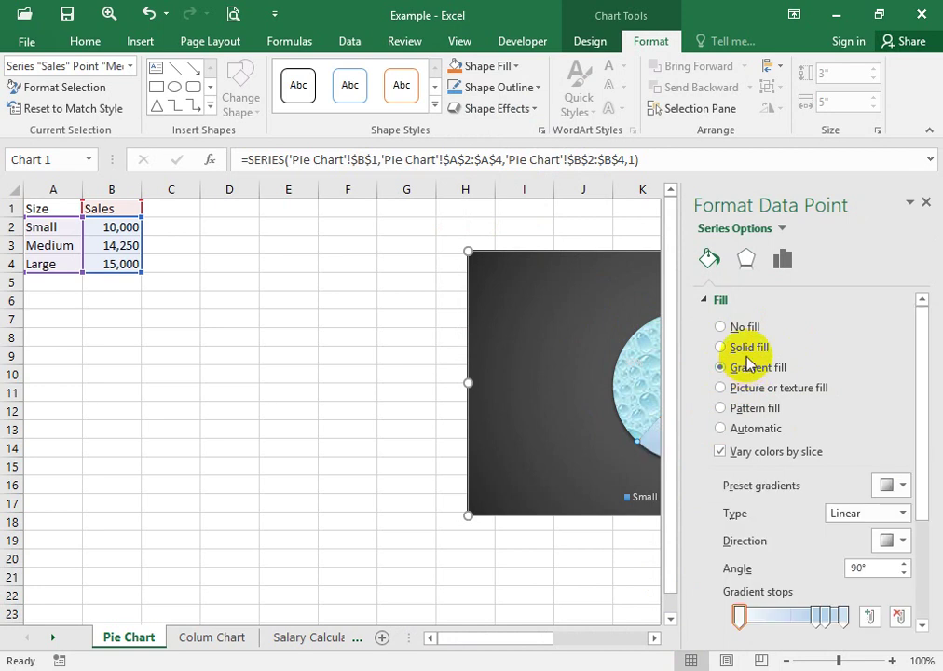
{"action": "left_click", "coordinate": [904, 486]}
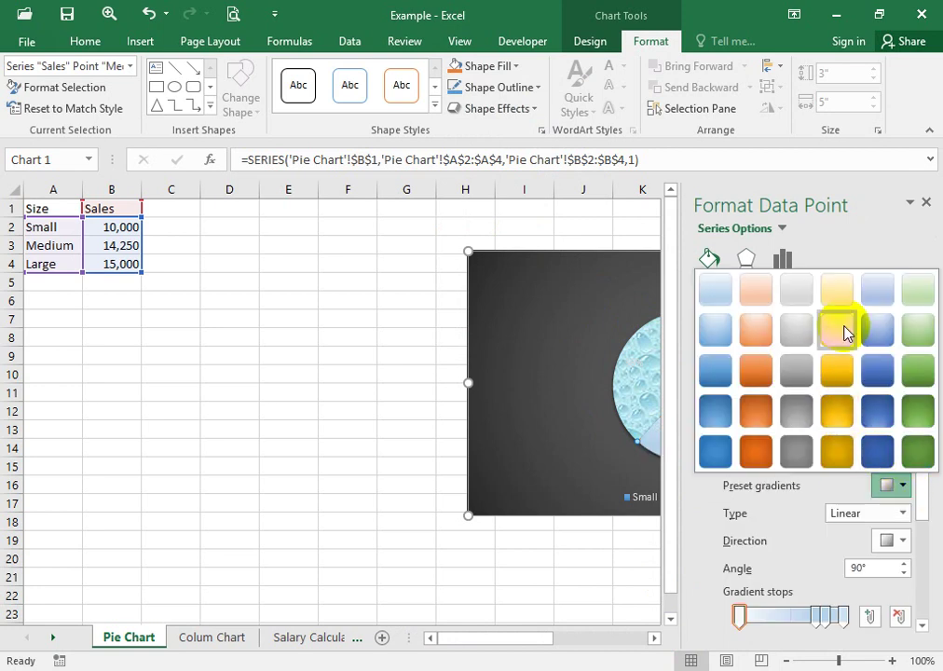
{"action": "left_click", "coordinate": [843, 328]}
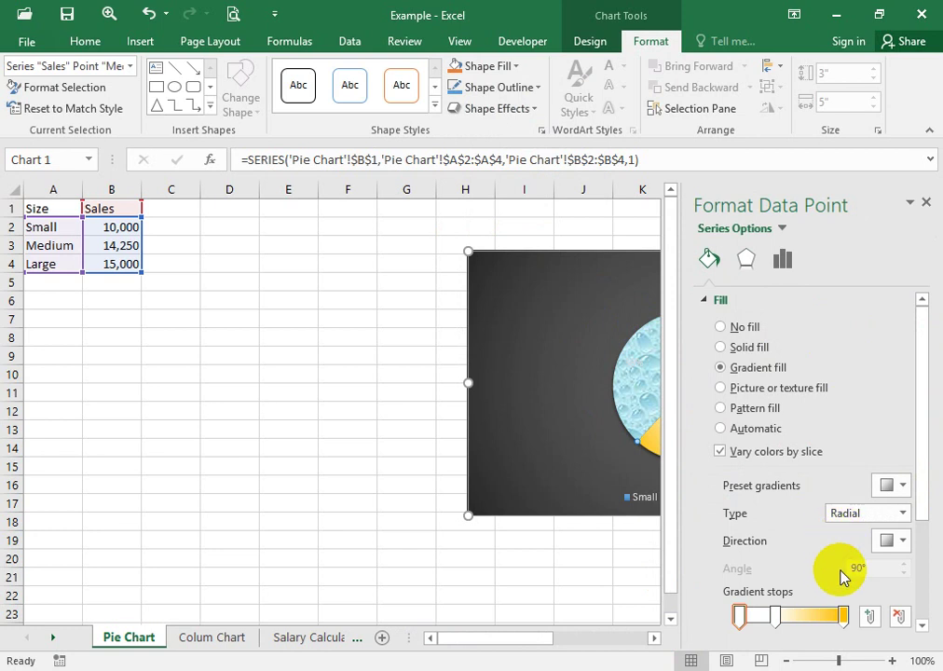
Expand the Medium slice's border options and move the chart so its upper-left corner sits near cell C4
{"action": "left_click_drag", "start_coordinate": [920, 407], "coordinate": [930, 541]}
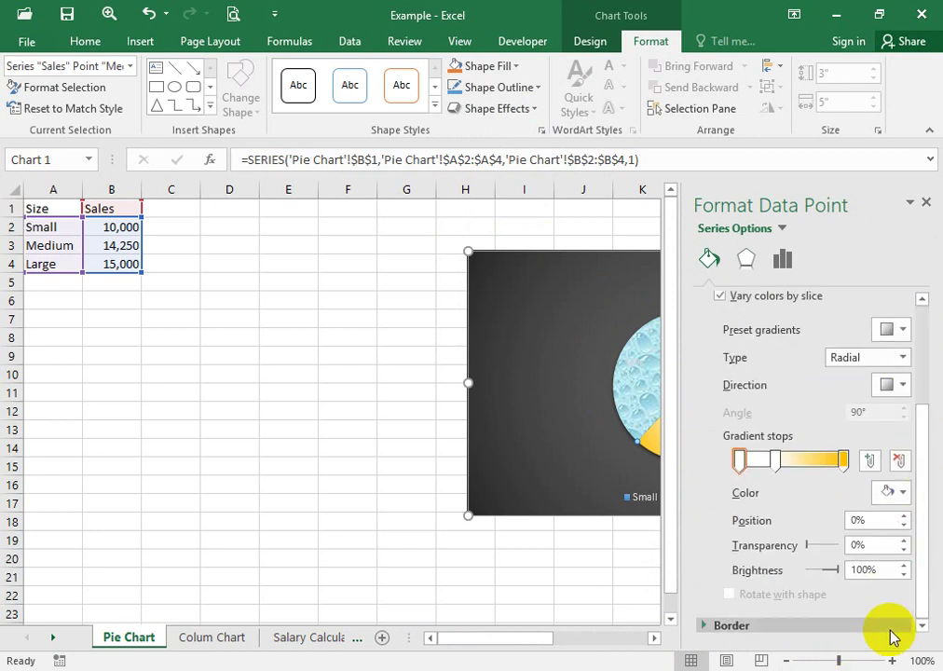
{"action": "left_click", "coordinate": [701, 625]}
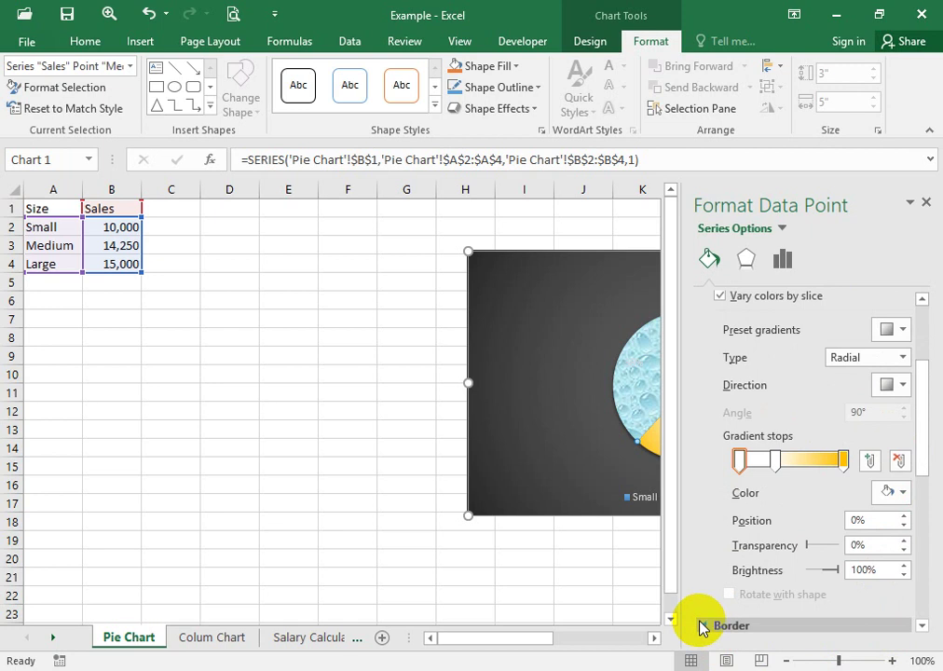
{"action": "left_click", "coordinate": [922, 431]}
{"action": "left_click_drag", "start_coordinate": [922, 431], "coordinate": [932, 496]}
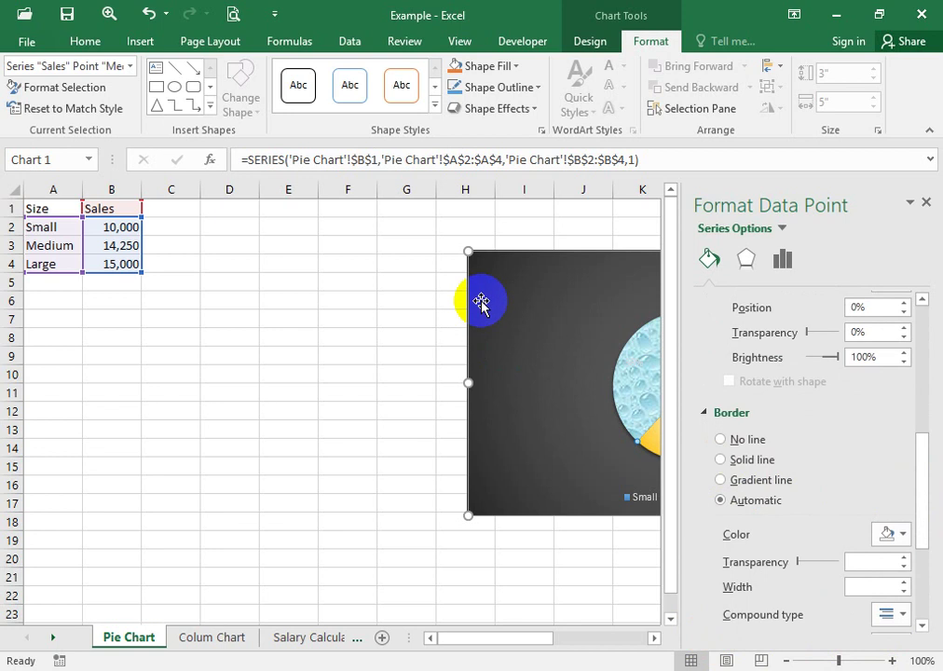
{"action": "left_click_drag", "start_coordinate": [482, 298], "coordinate": [249, 298]}
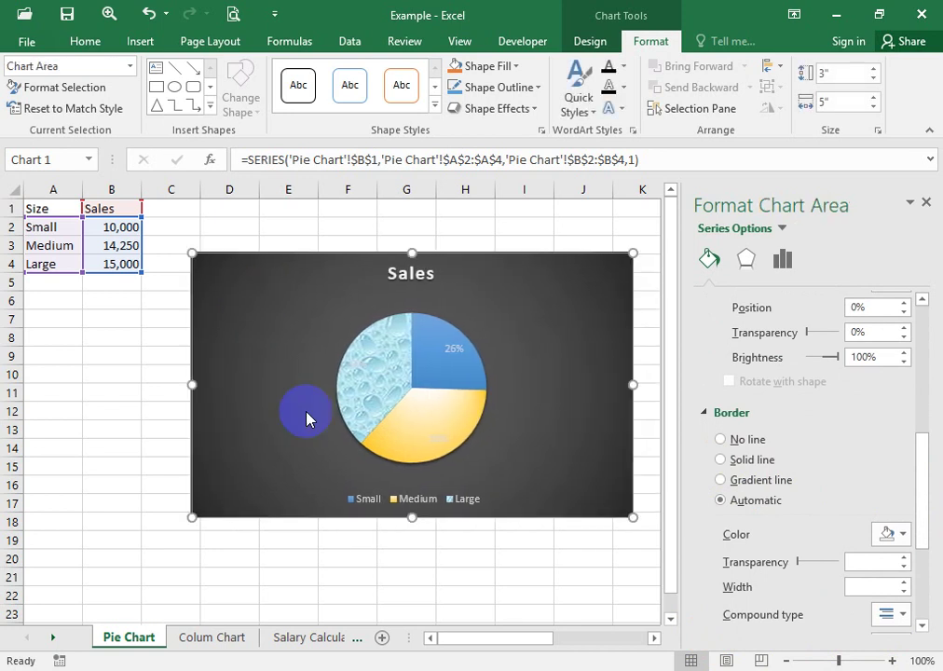
Look over the chart area's border colors and give the chart area a gold radial gradient fill
{"action": "left_click_drag", "start_coordinate": [928, 534], "coordinate": [905, 434]}
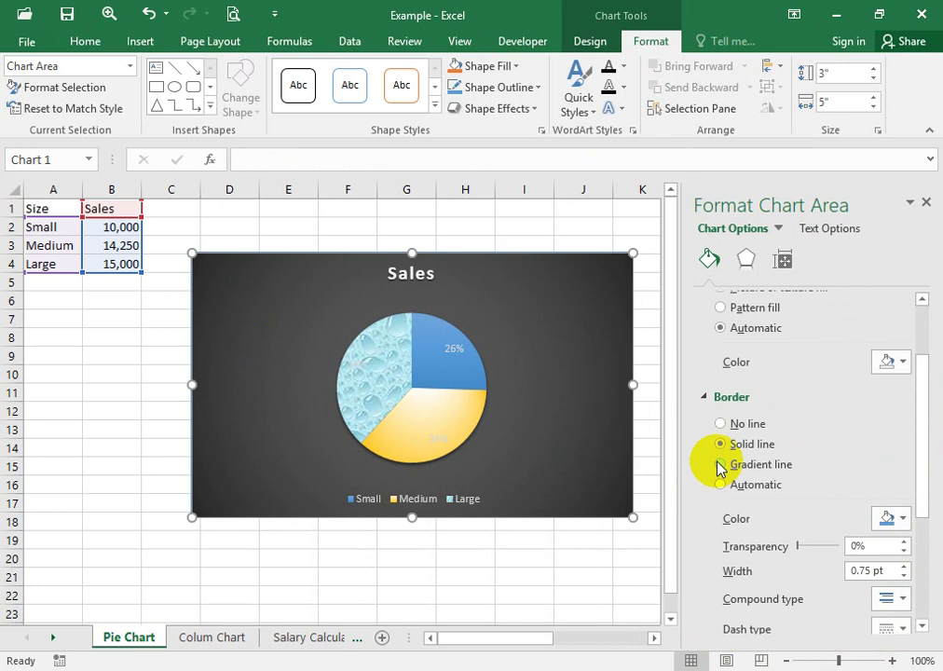
{"action": "left_click", "coordinate": [903, 516]}
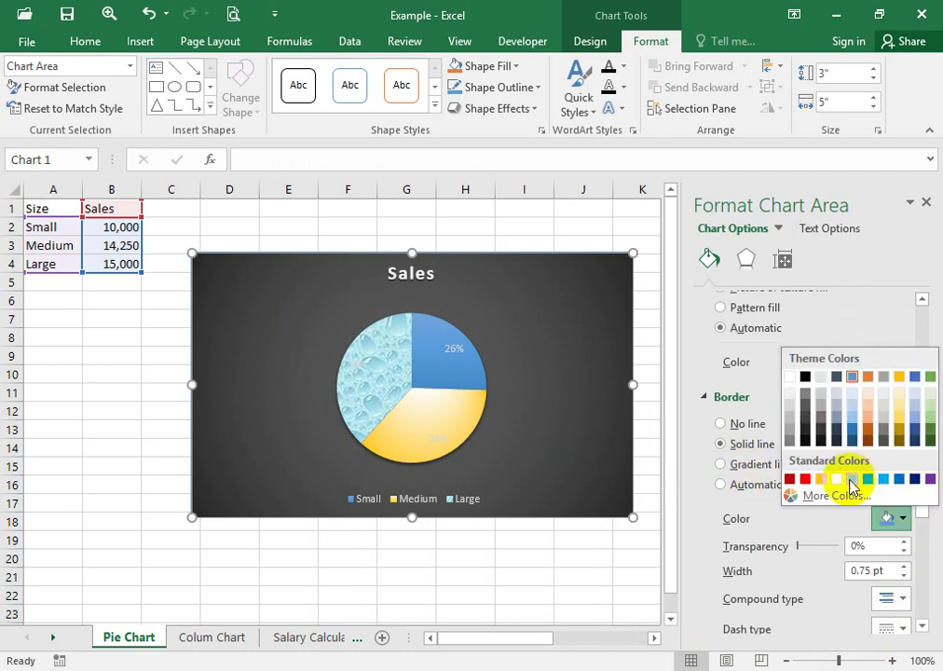
{"action": "left_click", "coordinate": [835, 318]}
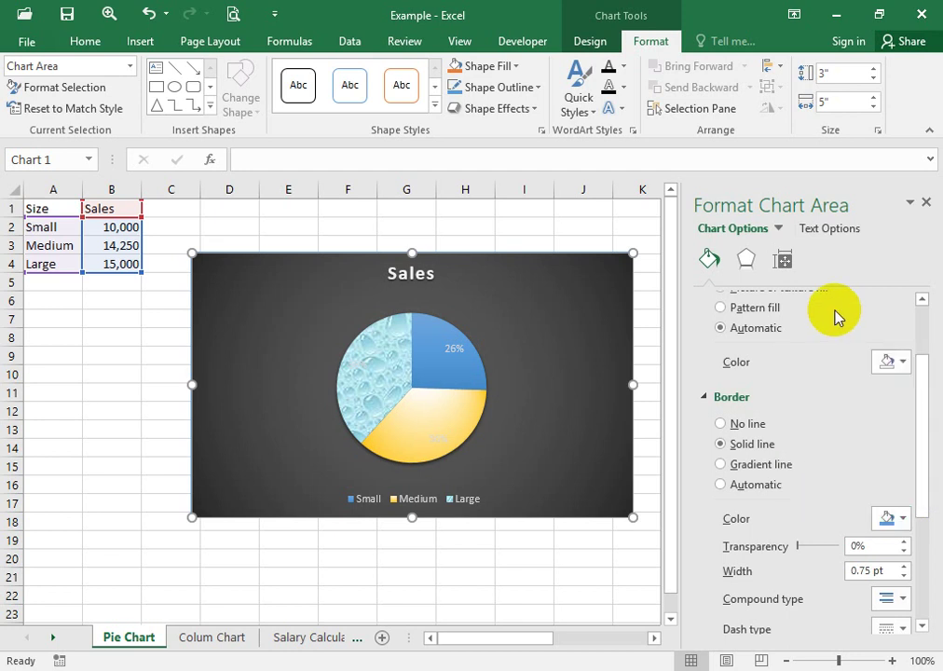
{"action": "left_click", "coordinate": [706, 399]}
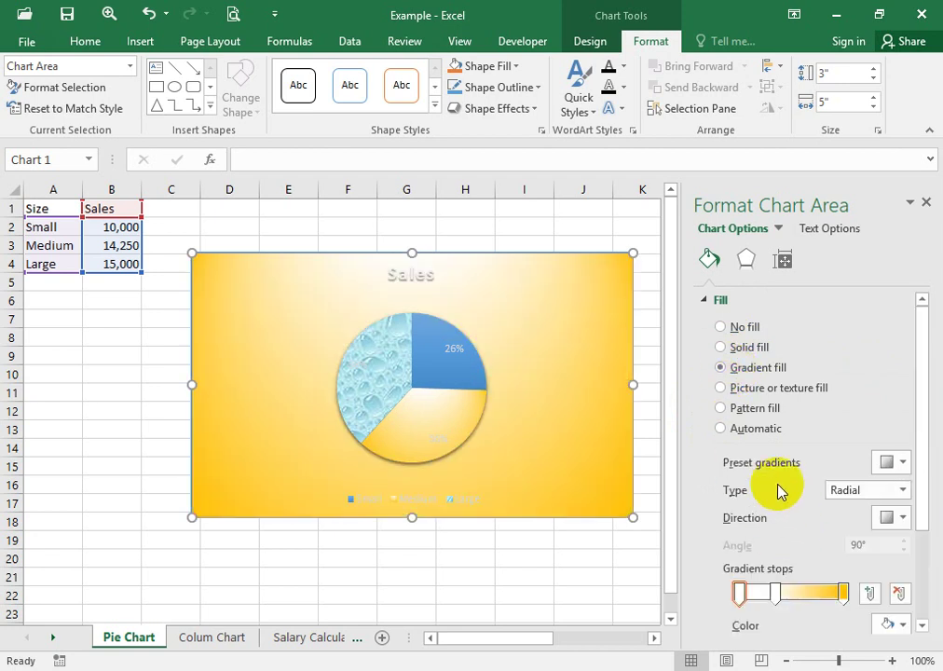
Change the Medium slice's gradient to the blue radial preset with a white highlight
{"action": "left_click", "coordinate": [434, 423]}
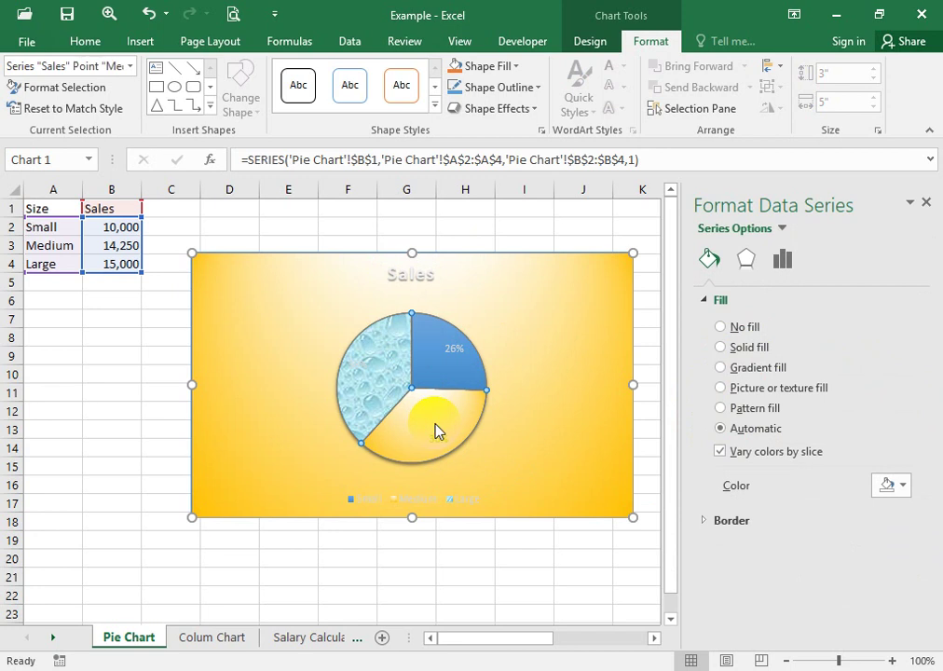
{"action": "left_click", "coordinate": [435, 430]}
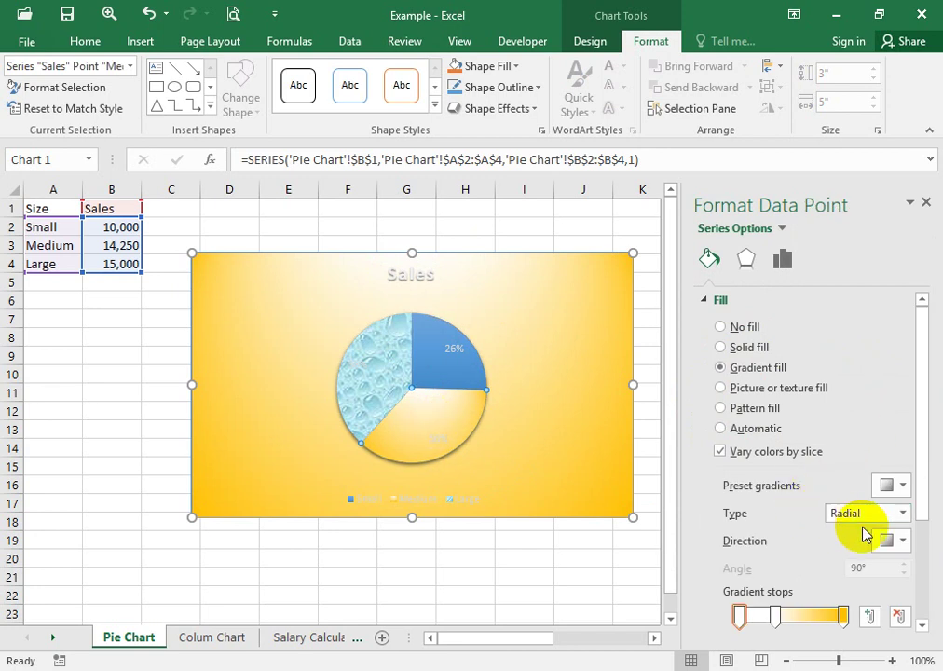
{"action": "left_click", "coordinate": [902, 488]}
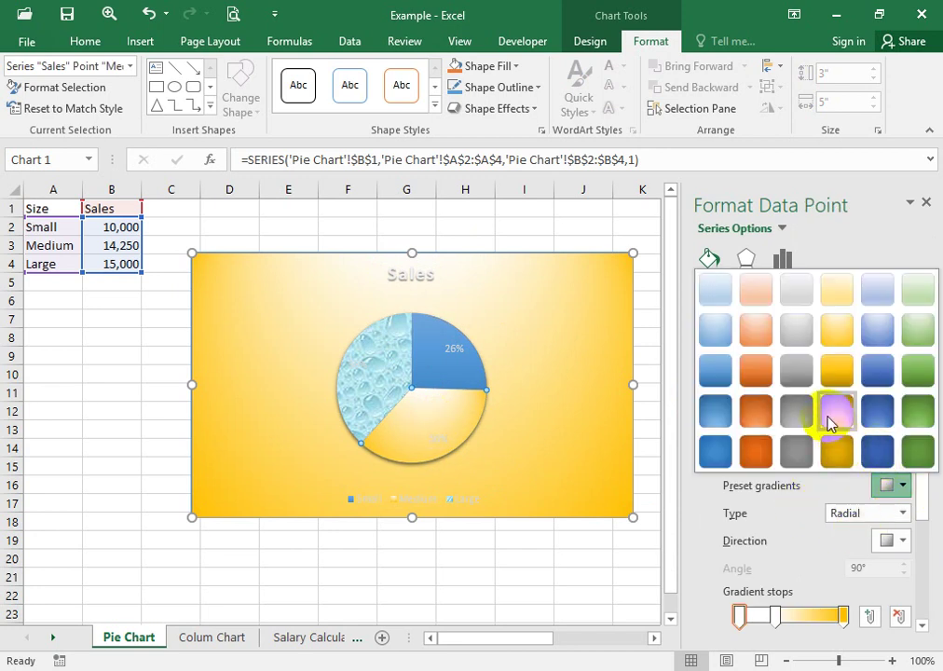
{"action": "left_click", "coordinate": [713, 334]}
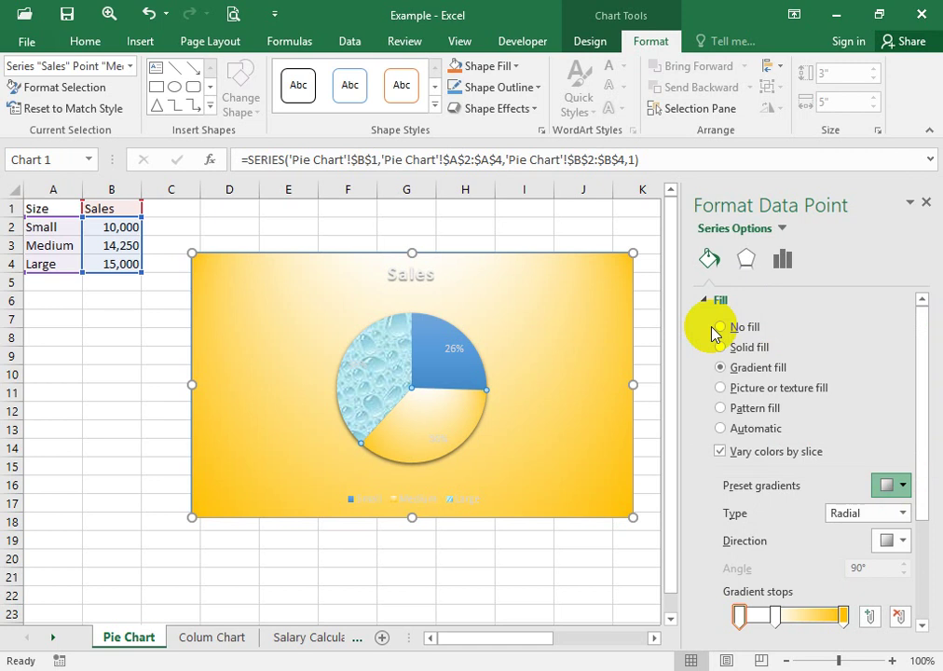
Change the chart area's gradient to the light blue linear preset
{"action": "left_click", "coordinate": [559, 298]}
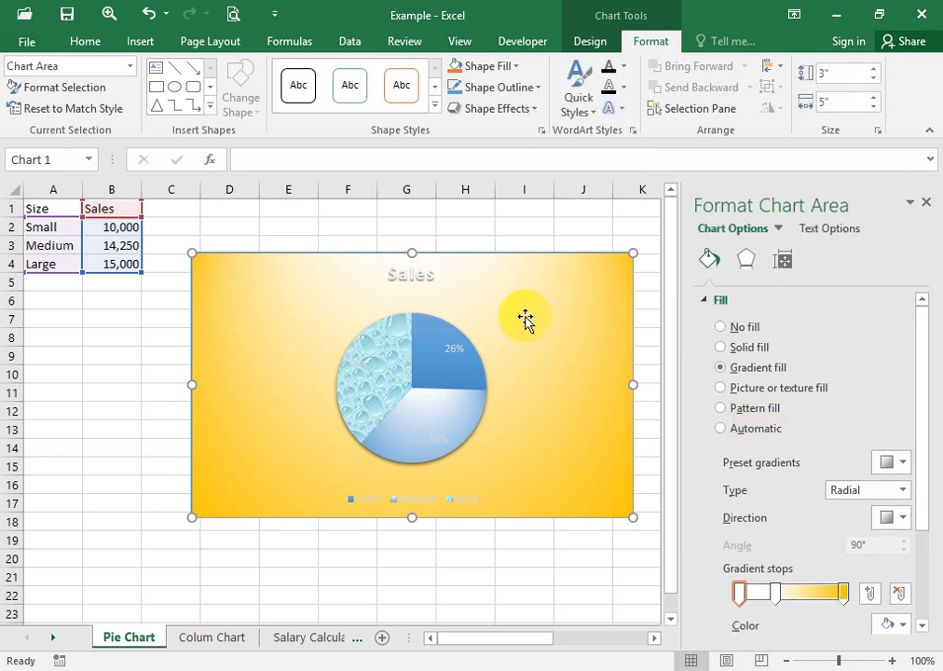
{"action": "left_click", "coordinate": [900, 461]}
{"action": "left_click", "coordinate": [724, 275]}
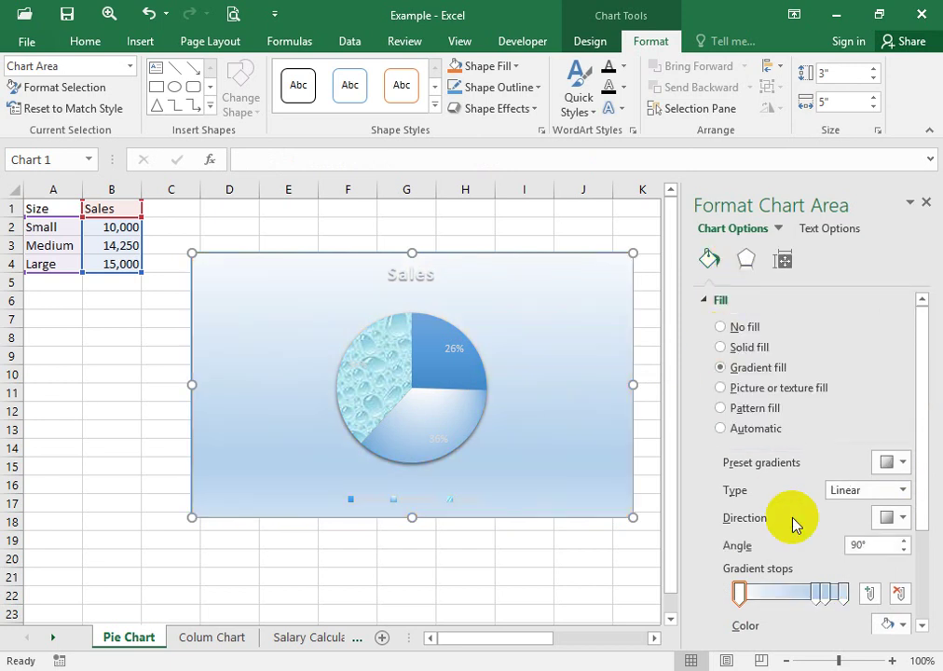
Change the Medium slice's gradient to the dark green radial preset and close the formatting pane
{"action": "left_click", "coordinate": [431, 416]}
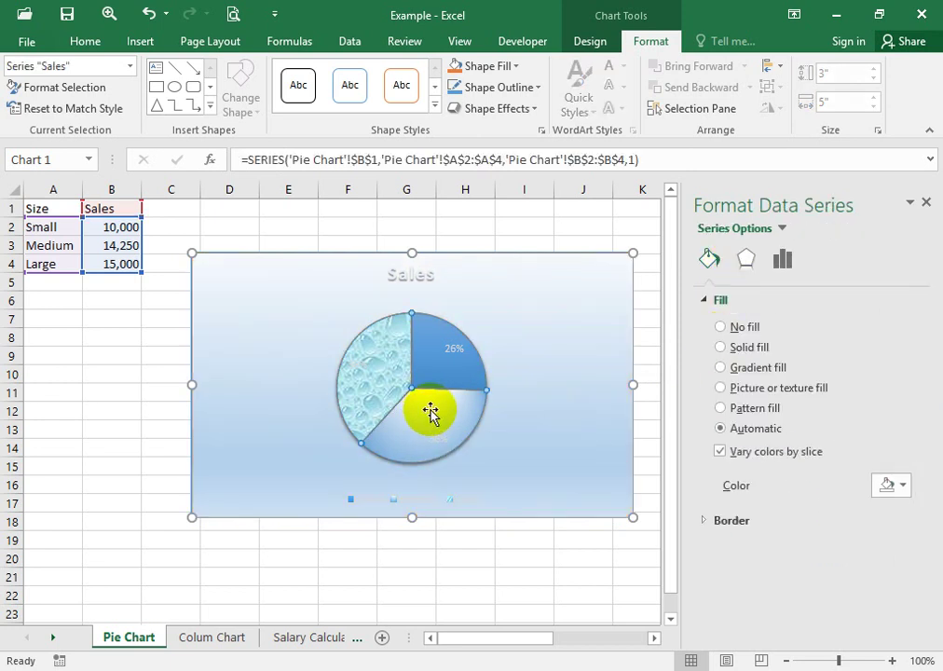
{"action": "left_click", "coordinate": [430, 415]}
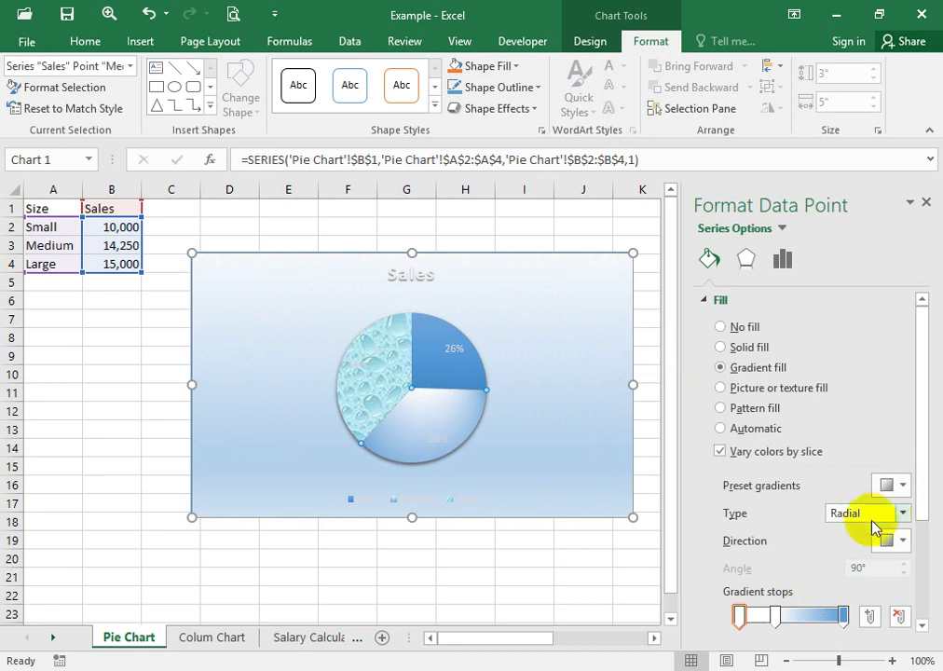
{"action": "left_click", "coordinate": [901, 486]}
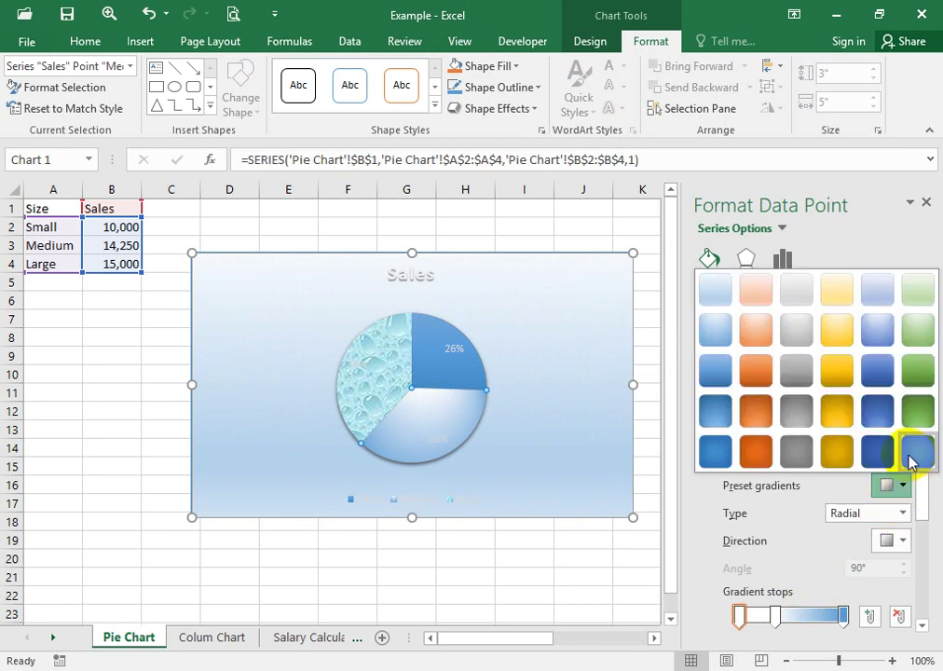
{"action": "left_click", "coordinate": [912, 459]}
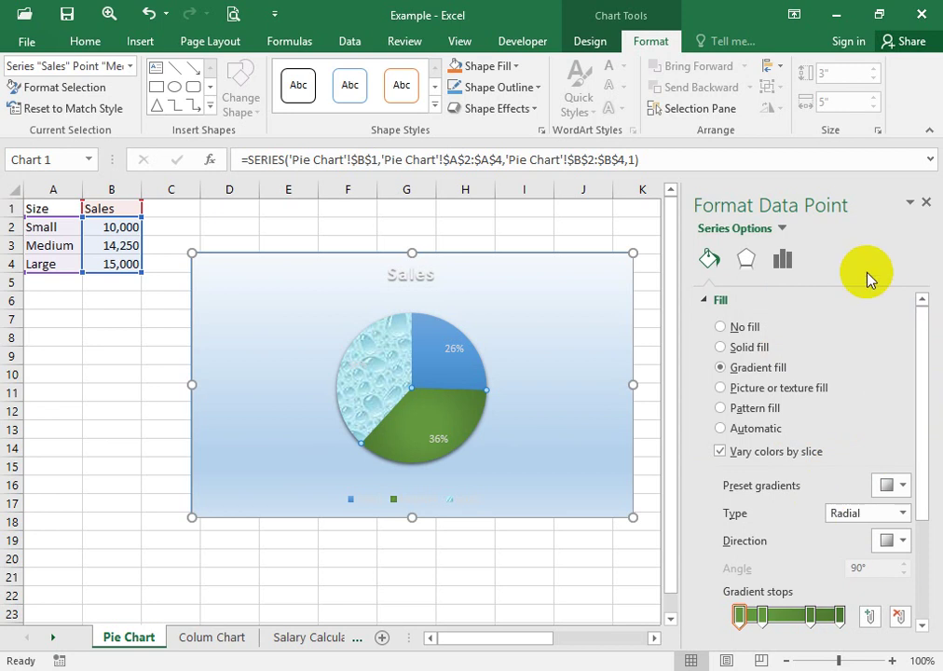
{"action": "left_click", "coordinate": [921, 205]}
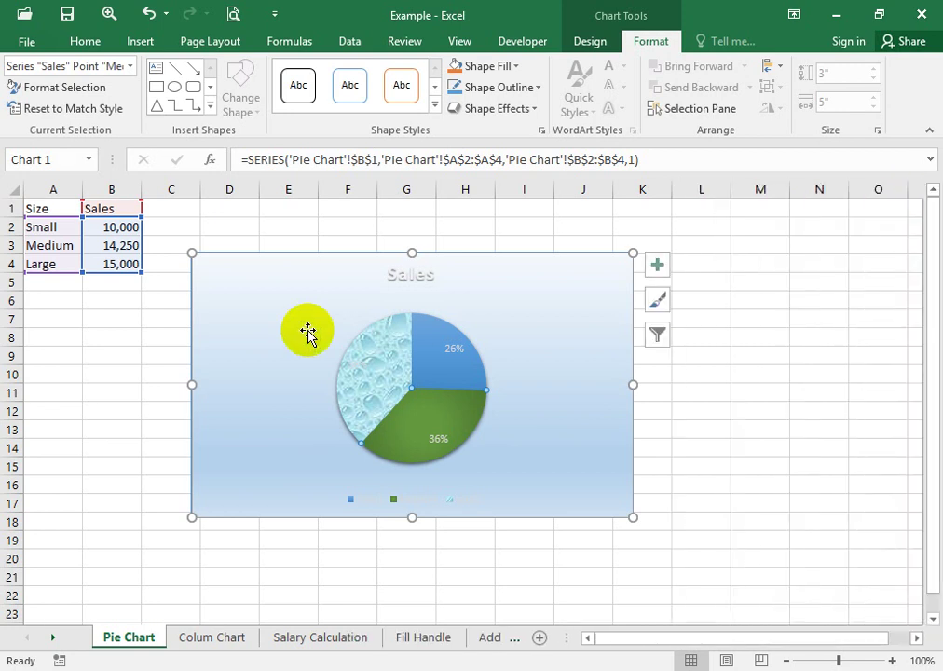
Move the chart so its upper-left corner sits near cell H3
{"action": "left_click_drag", "start_coordinate": [288, 299], "coordinate": [486, 288]}
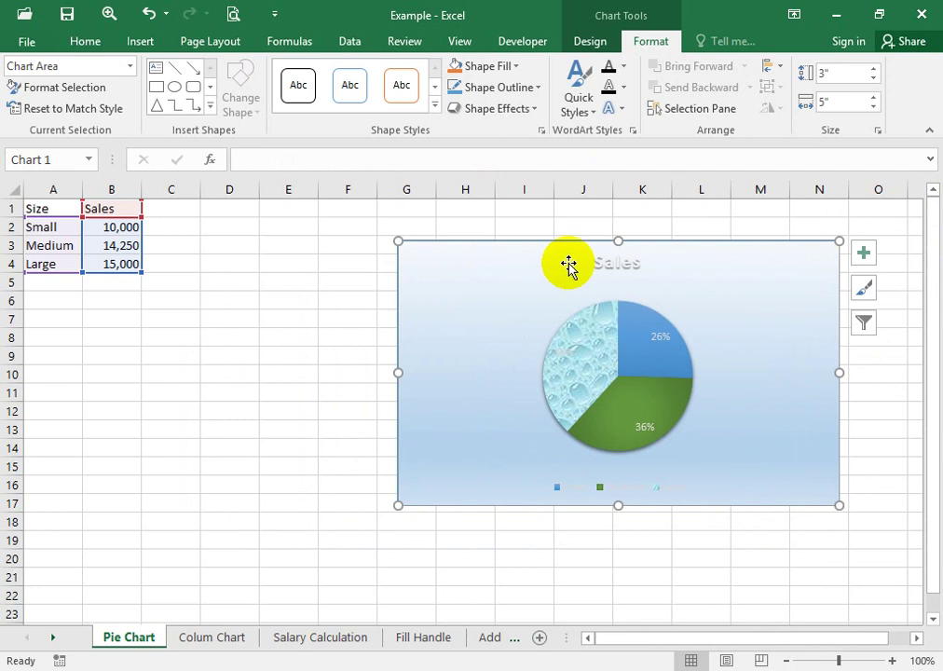
{"action": "left_click_drag", "start_coordinate": [486, 299], "coordinate": [530, 305]}
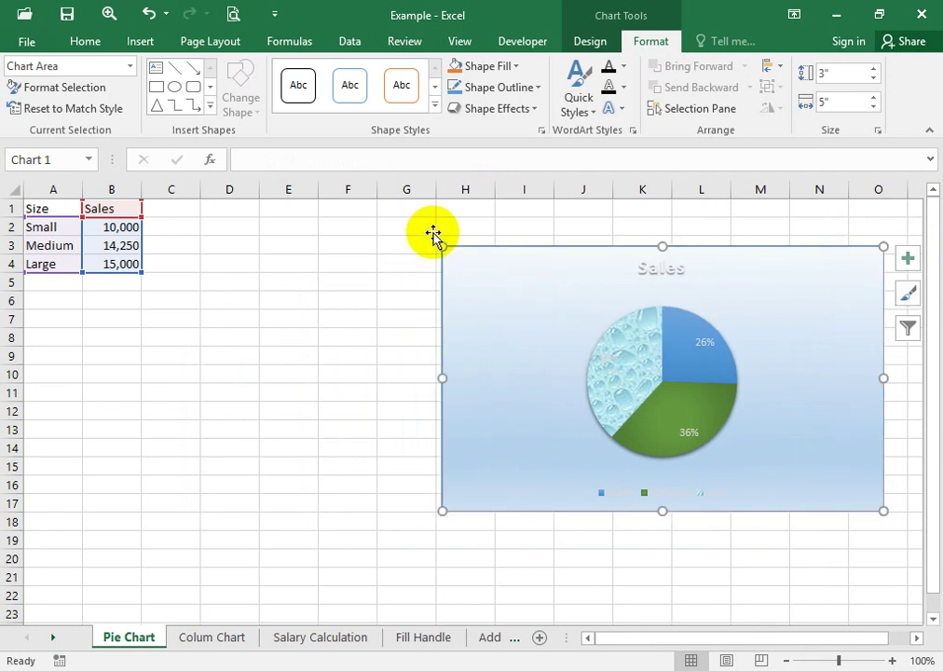
{"action": "left_click_drag", "start_coordinate": [495, 294], "coordinate": [522, 294]}
Apply the transparent, borderless preset shape style with black text to the chart area and move the chart's upper-left corner near cell G4
{"action": "left_click", "coordinate": [438, 109]}
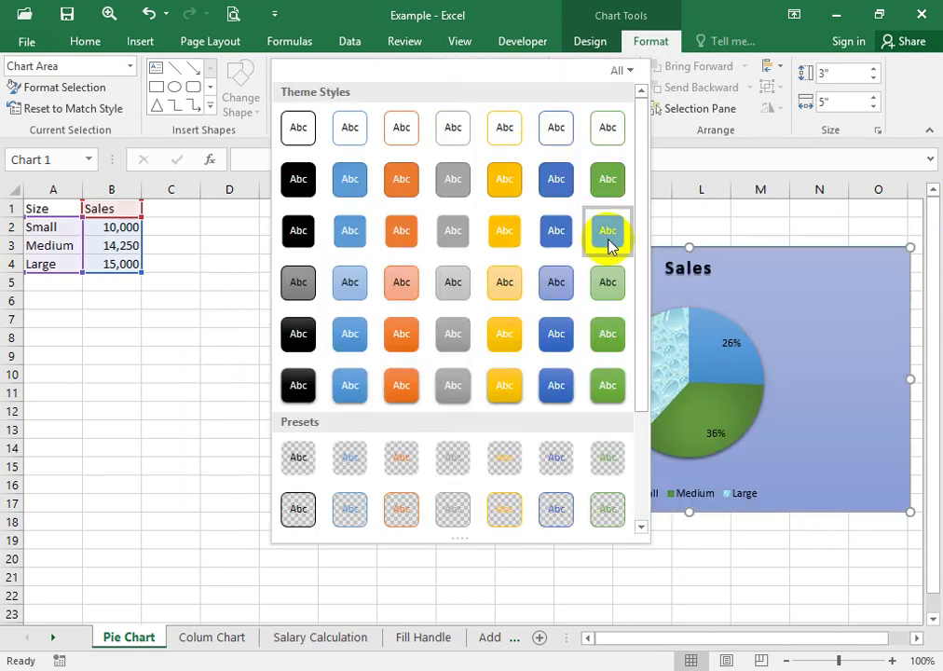
{"action": "left_click_drag", "start_coordinate": [642, 147], "coordinate": [644, 287]}
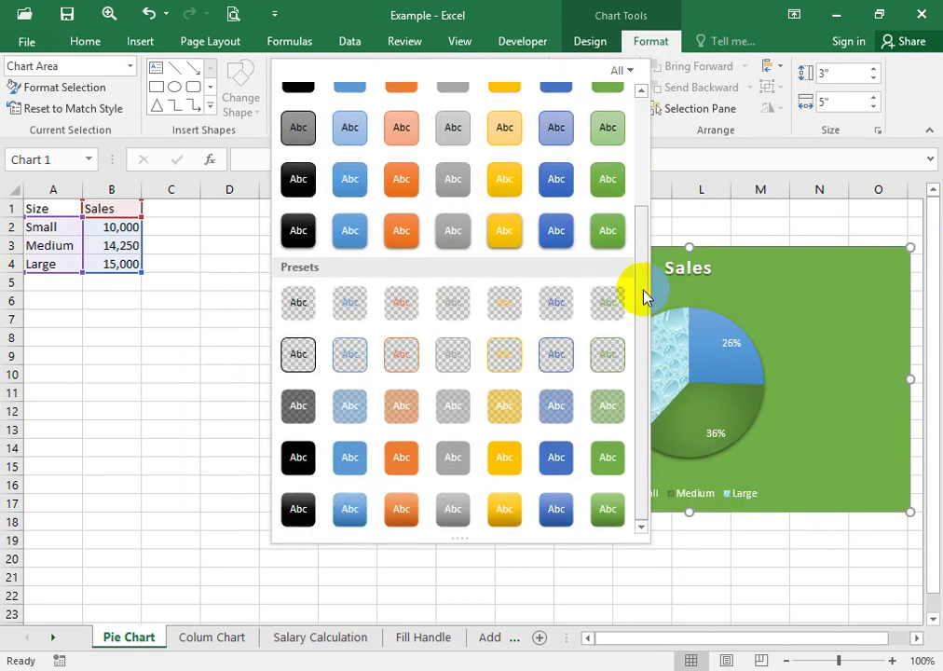
{"action": "left_click", "coordinate": [306, 310]}
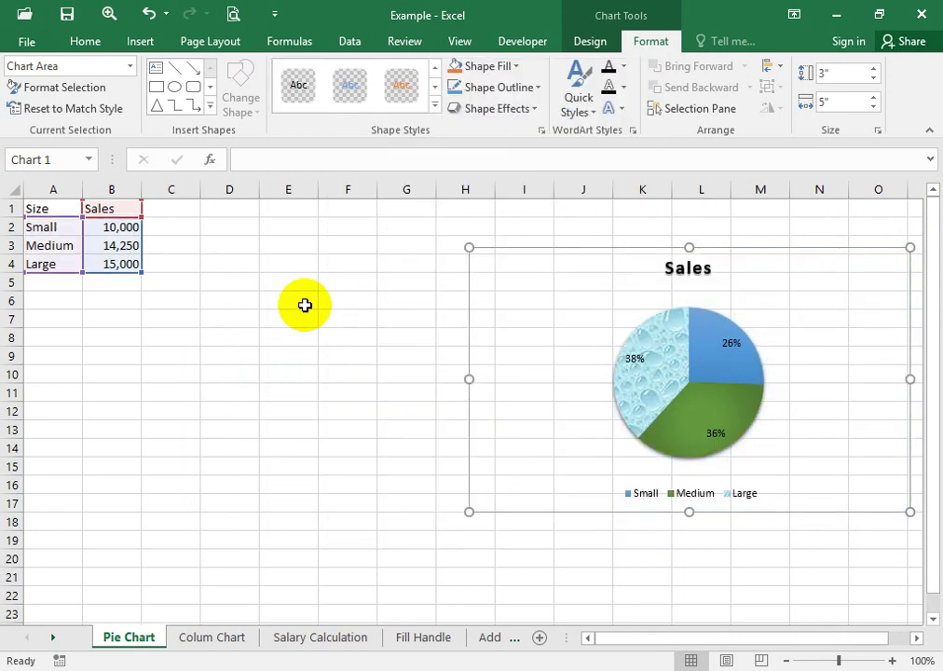
{"action": "left_click_drag", "start_coordinate": [555, 266], "coordinate": [444, 317]}
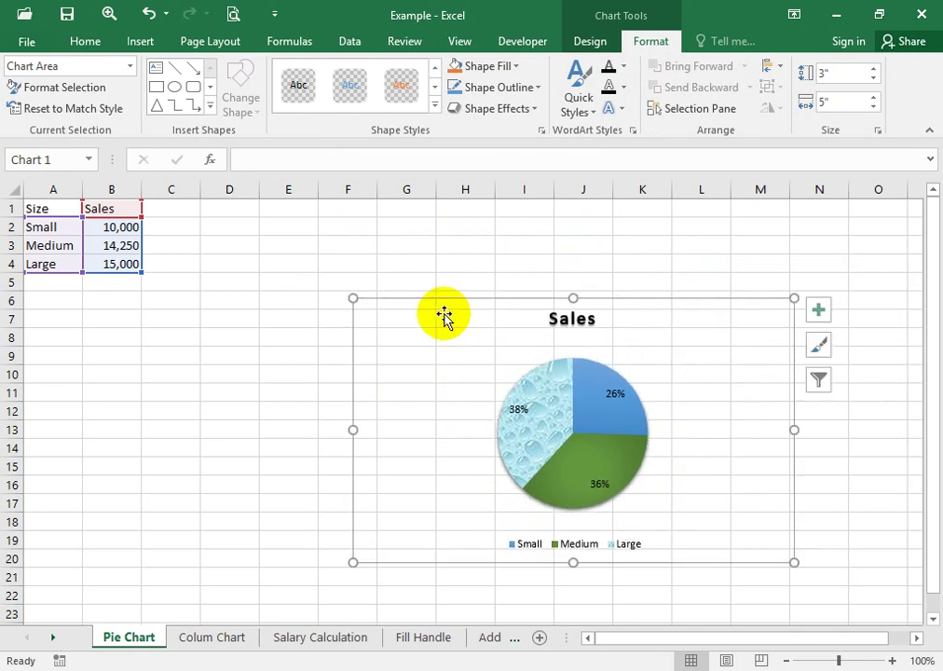
{"action": "left_click_drag", "start_coordinate": [672, 343], "coordinate": [725, 304]}
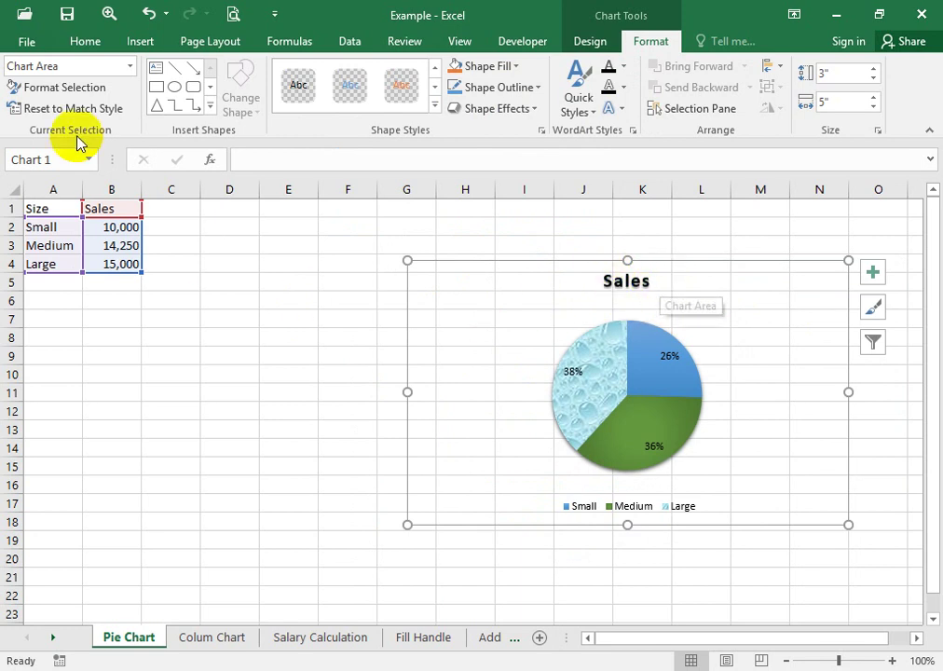
Select the chart title and extend its text to "Sales By Size"
{"action": "left_click", "coordinate": [132, 67]}
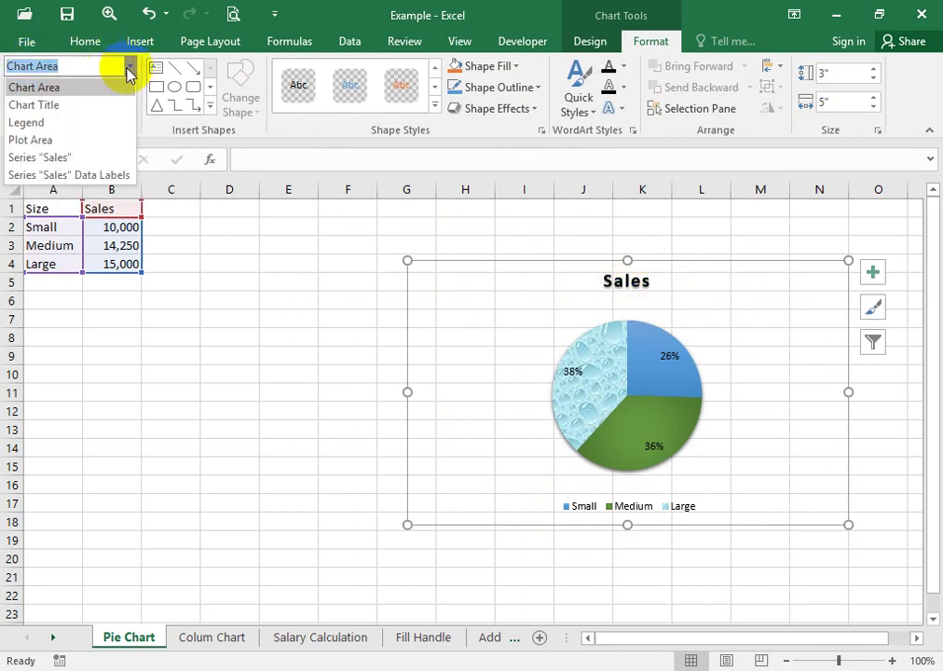
{"action": "left_click", "coordinate": [42, 107]}
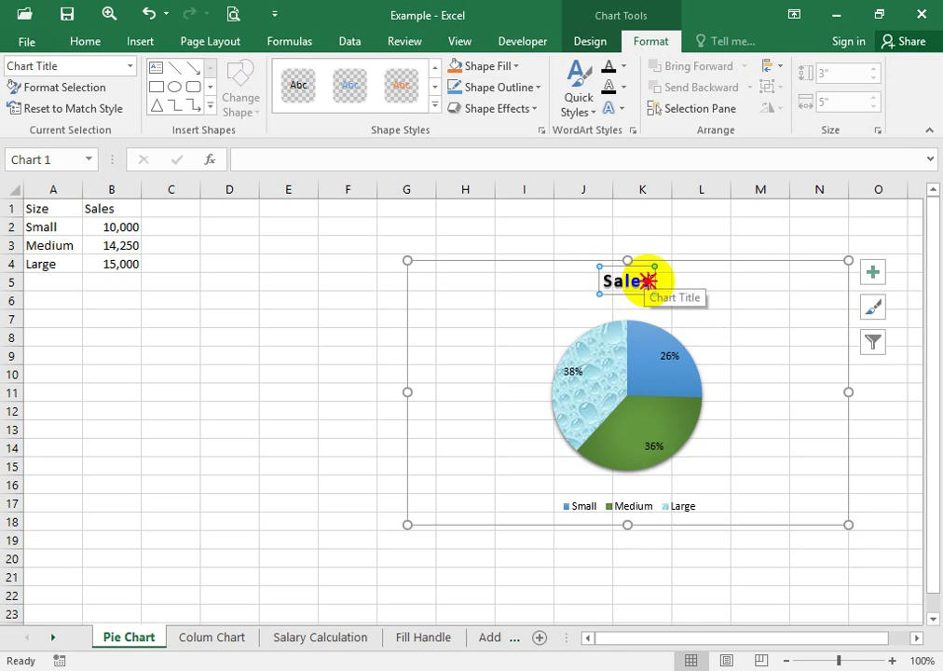
{"action": "left_click", "coordinate": [648, 281]}
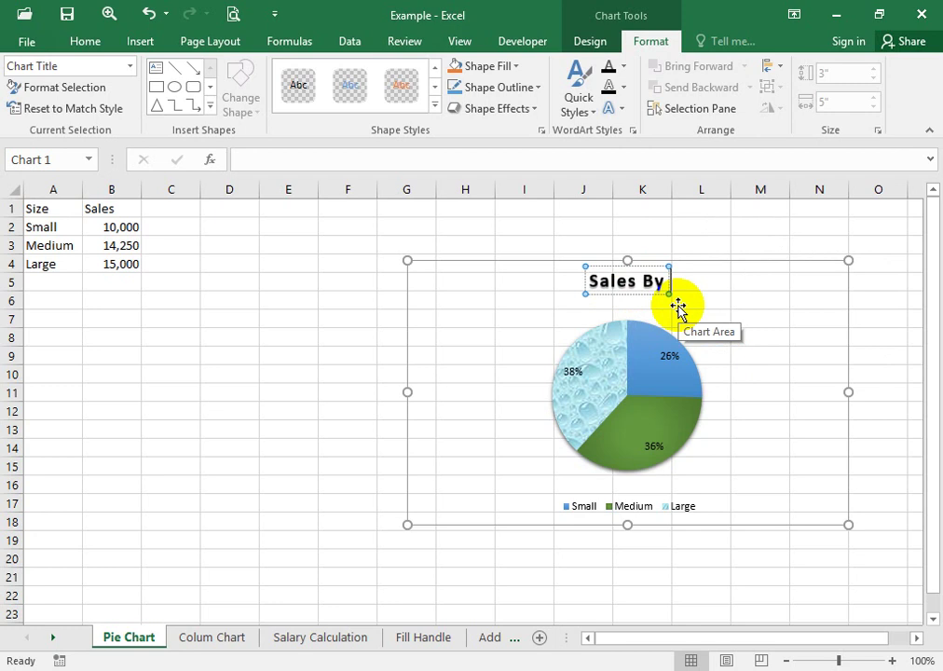
{"action": "type", "text": "By Size"}
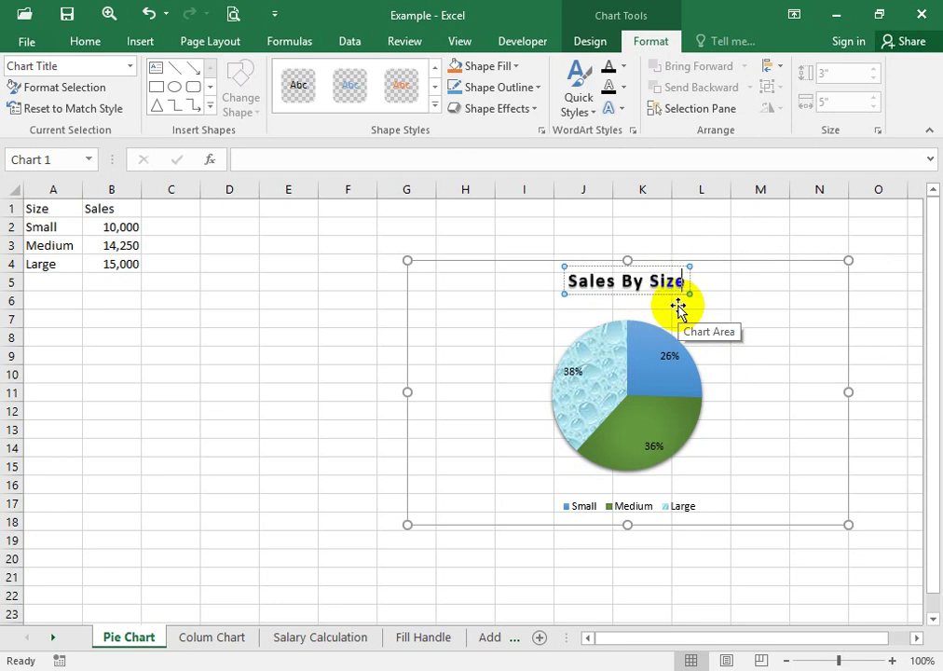
{"action": "key", "text": "Return"}
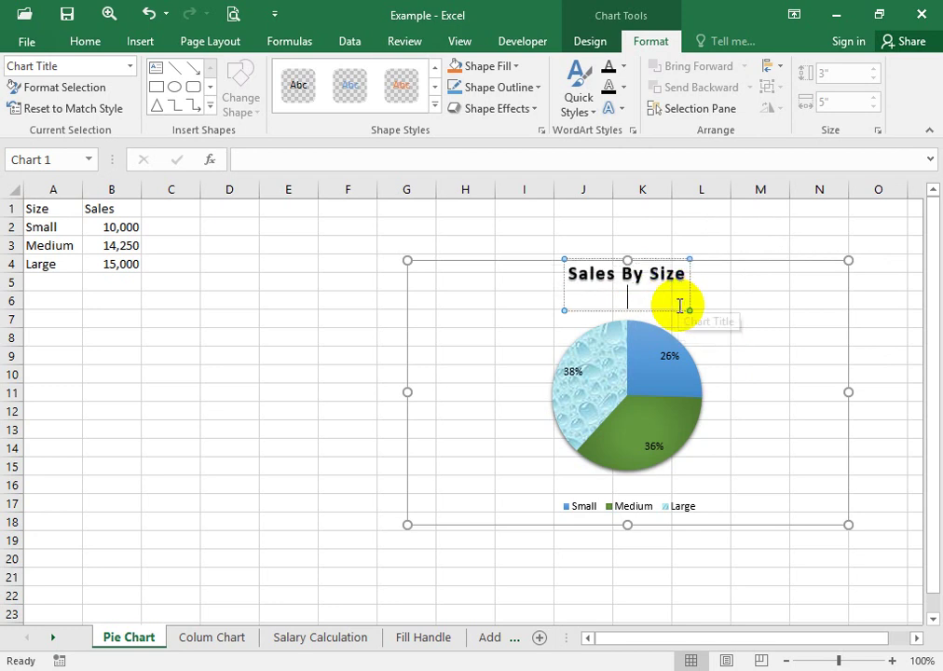
{"action": "key", "text": "BackSpace"}
{"action": "left_click", "coordinate": [814, 312]}
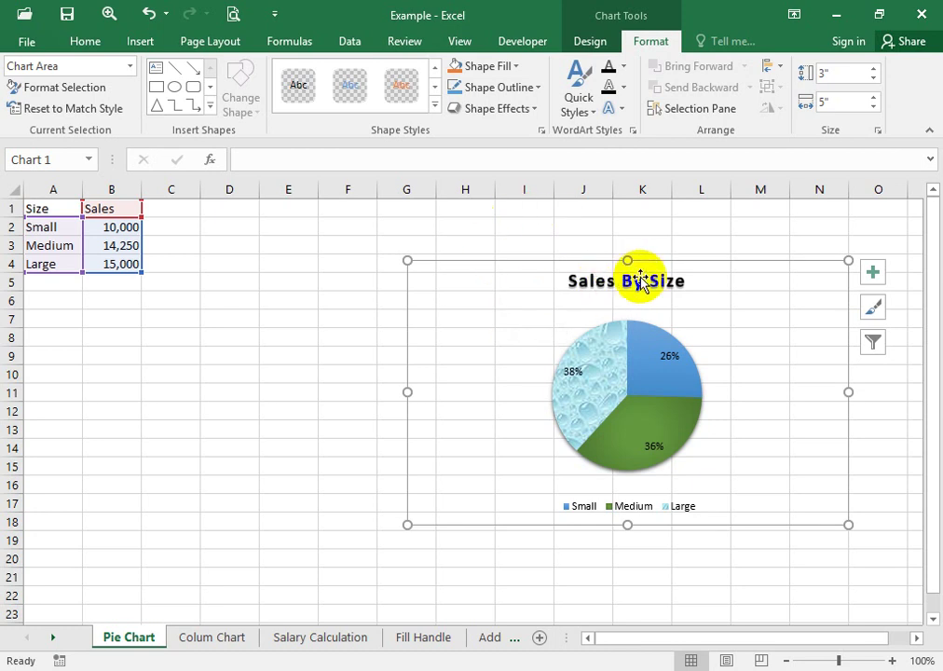
Look through the available chart styles for the pie chart without applying one
{"action": "left_click", "coordinate": [875, 308]}
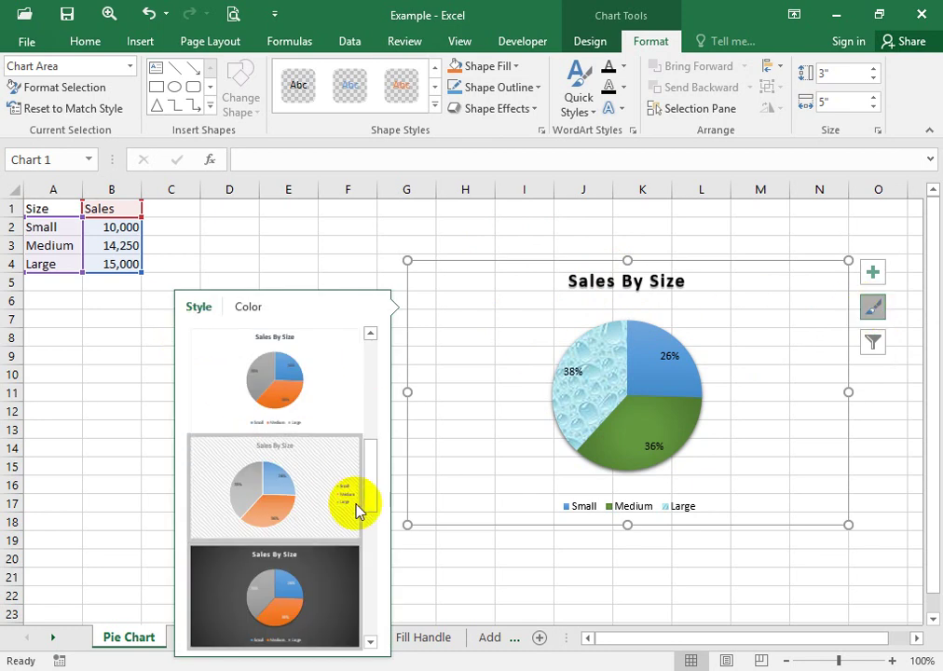
{"action": "left_click_drag", "start_coordinate": [368, 482], "coordinate": [387, 539]}
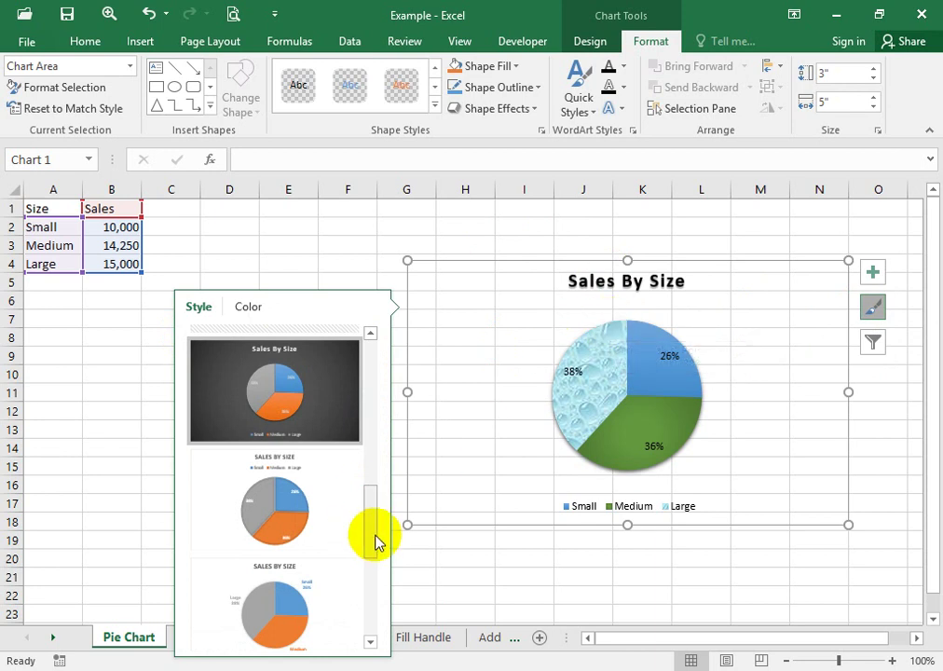
{"action": "left_click", "coordinate": [386, 227]}
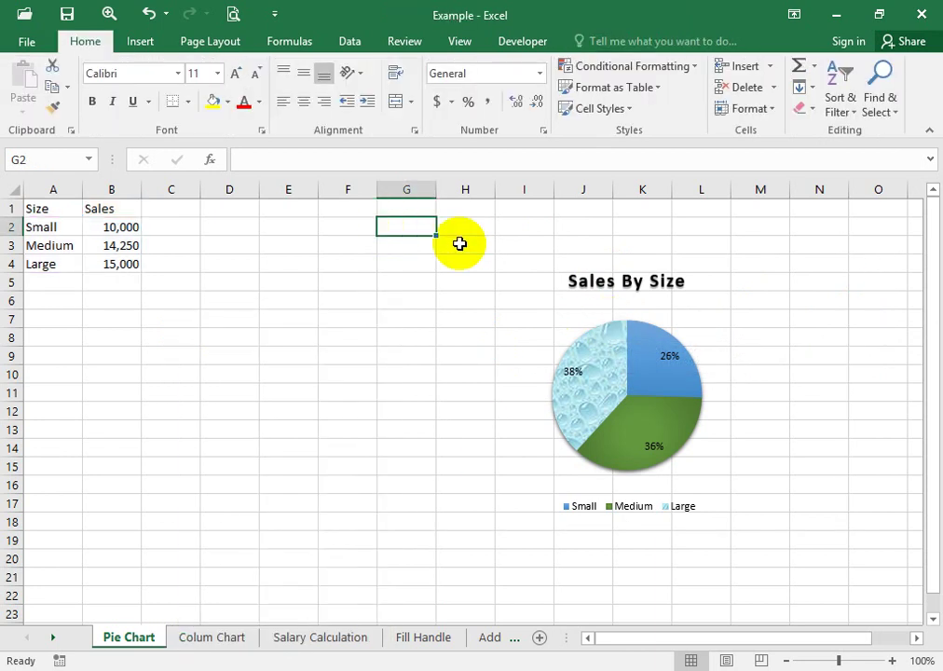
Move the pie chart to a new chart sheet named Chart1
{"action": "left_click", "coordinate": [732, 314]}
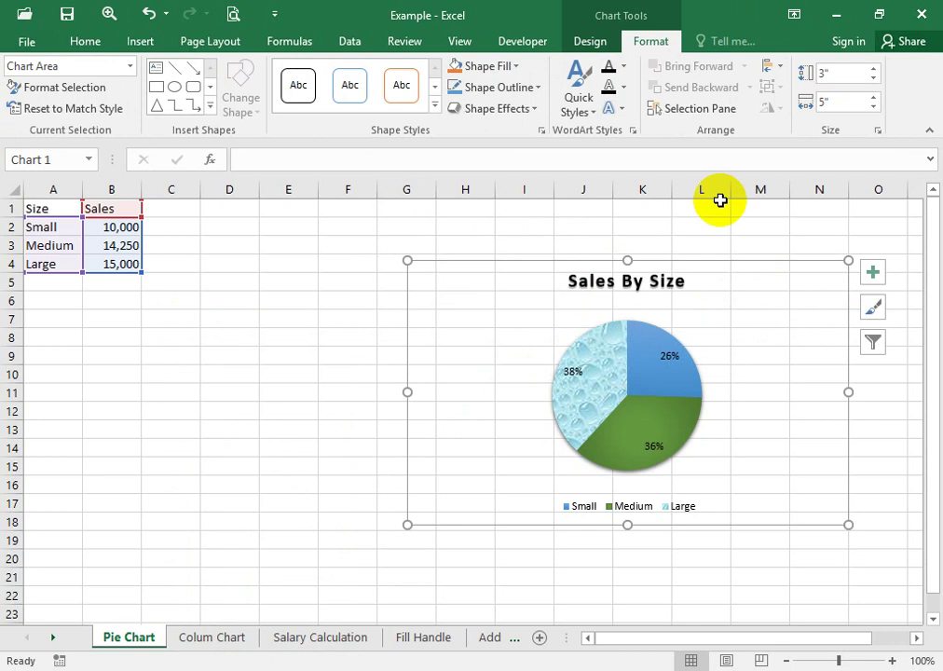
{"action": "left_click", "coordinate": [594, 43]}
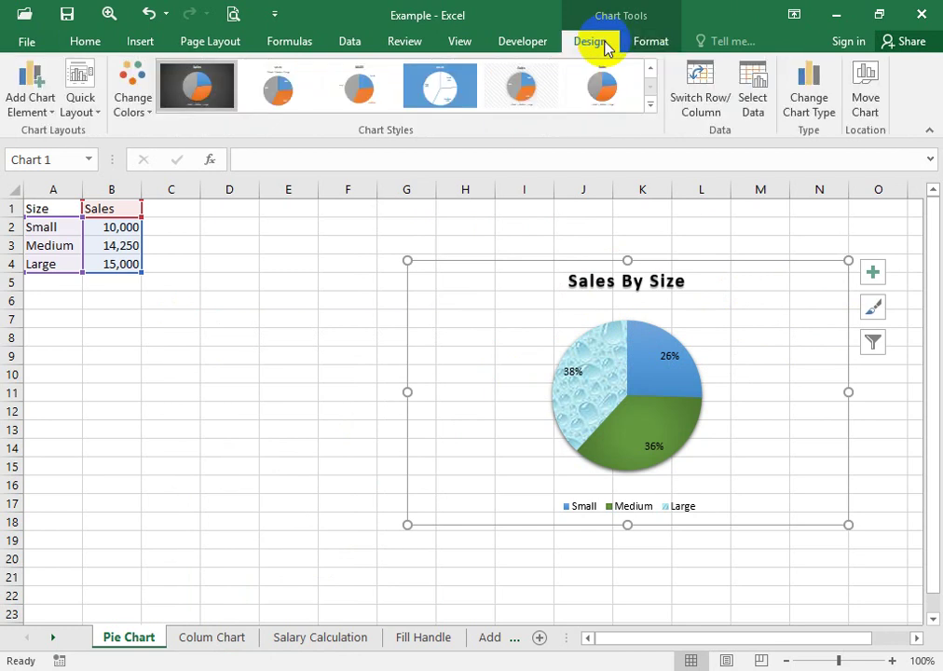
{"action": "left_click", "coordinate": [867, 105]}
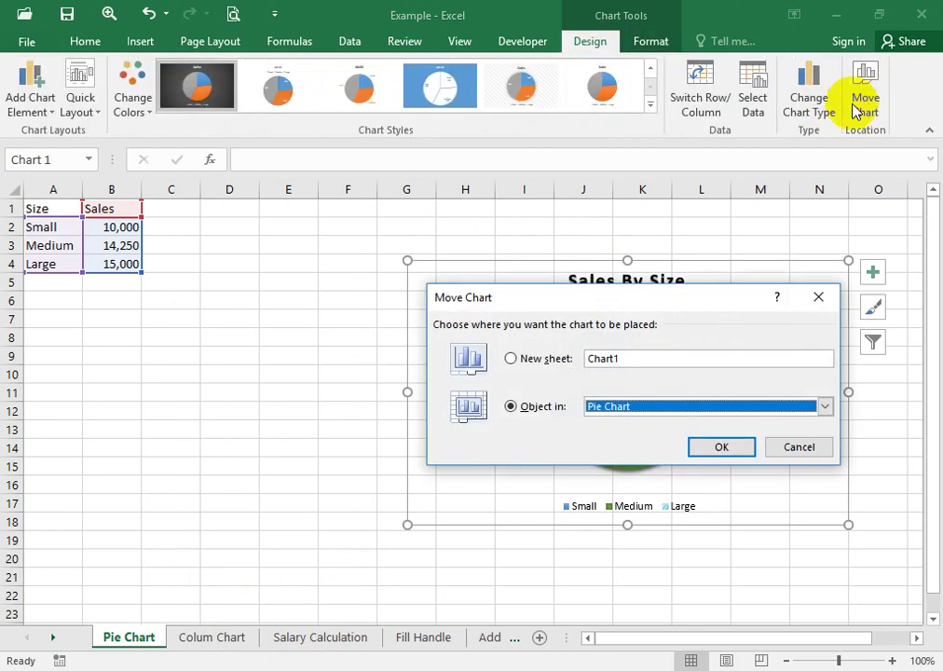
{"action": "left_click", "coordinate": [519, 363]}
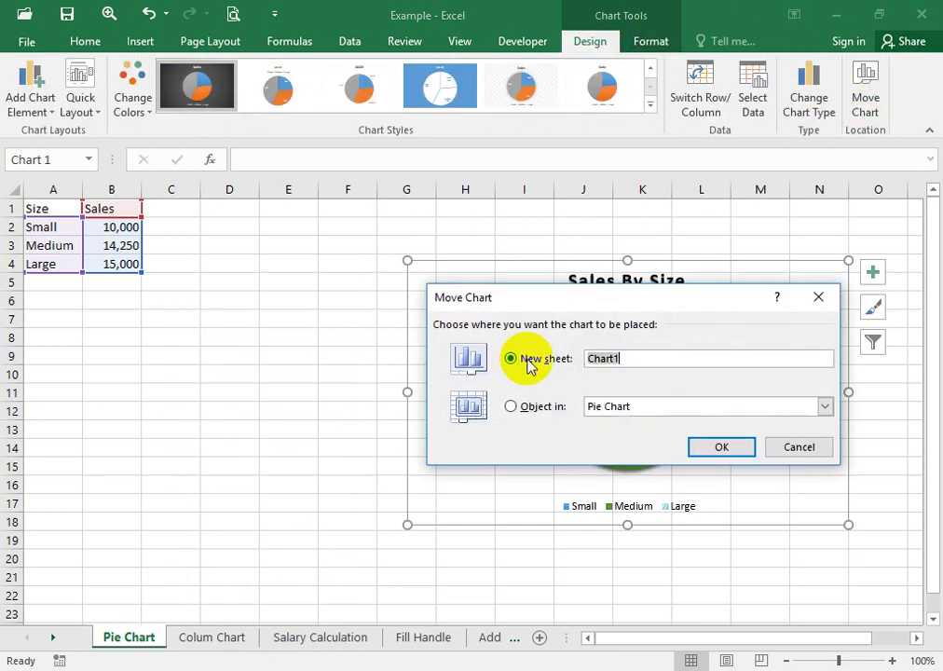
{"action": "left_click", "coordinate": [726, 446]}
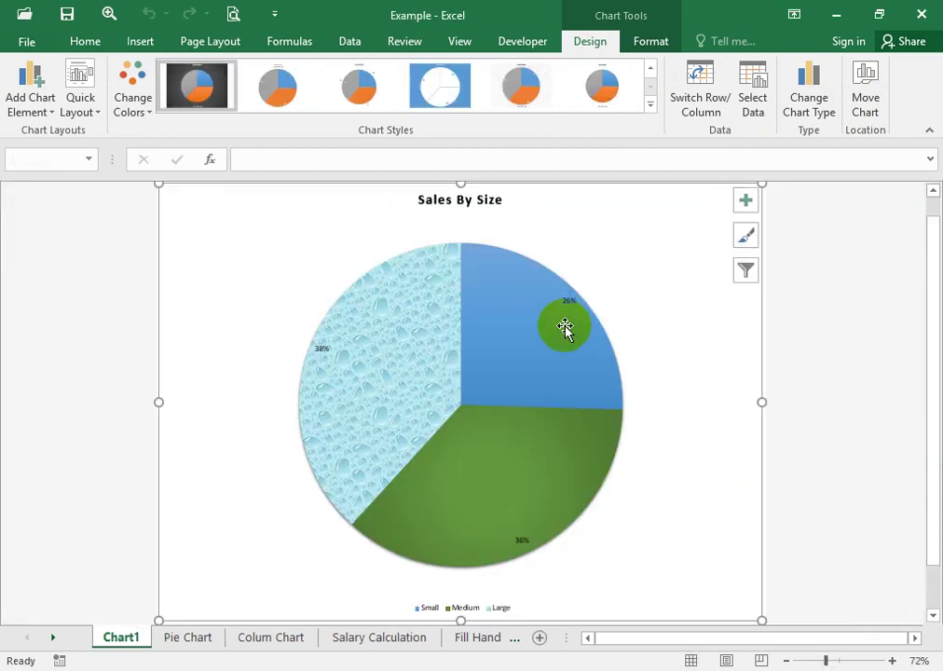
Move the chart from its own sheet back to the Pie Chart worksheet as an embedded object
{"action": "mouse_move", "coordinate": [565, 328]}
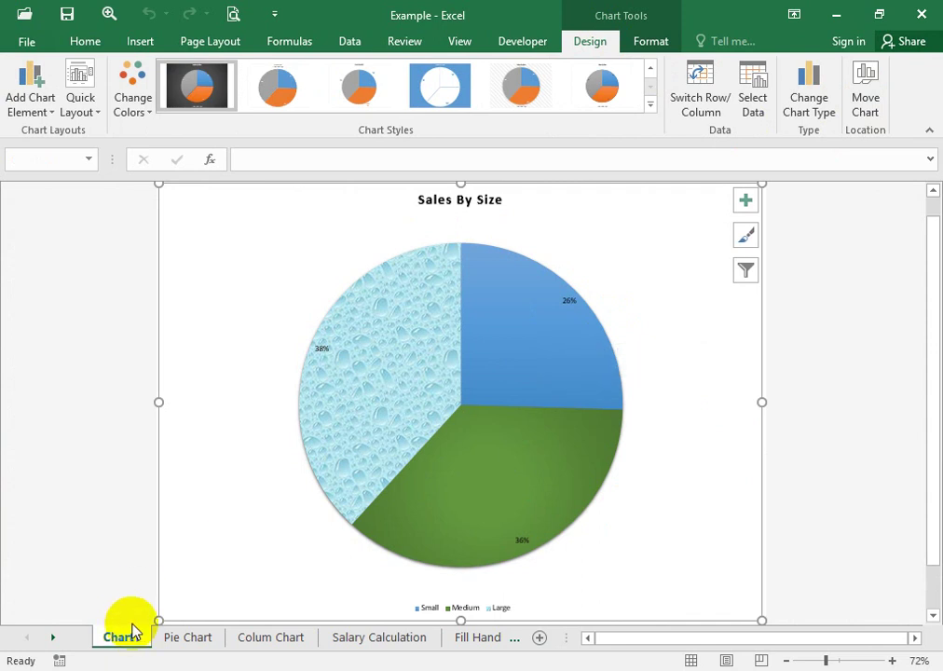
{"action": "mouse_move", "coordinate": [436, 342]}
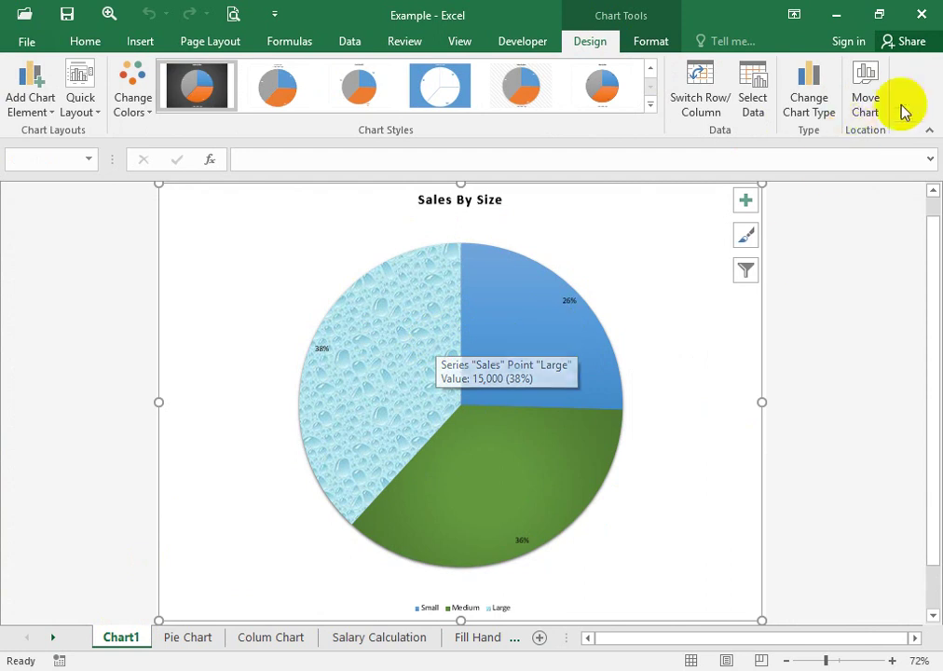
{"action": "left_click", "coordinate": [858, 110]}
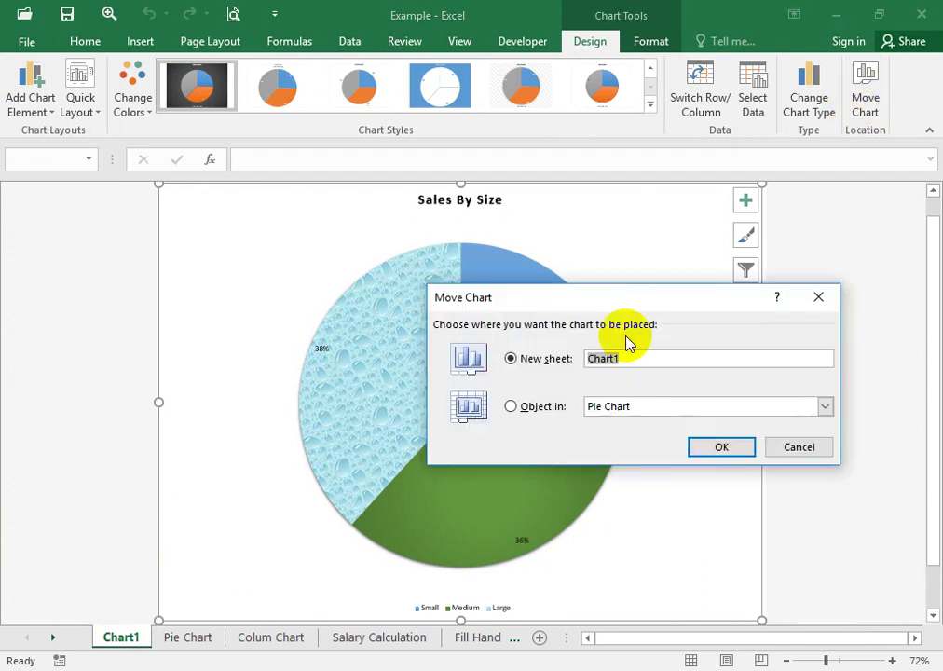
{"action": "left_click", "coordinate": [512, 407]}
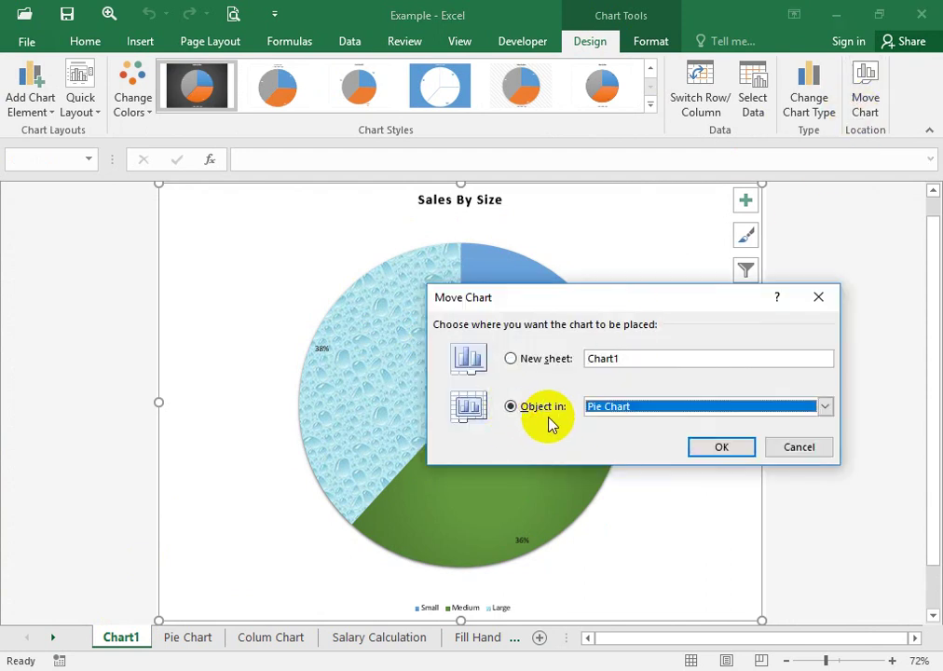
{"action": "left_click", "coordinate": [720, 448]}
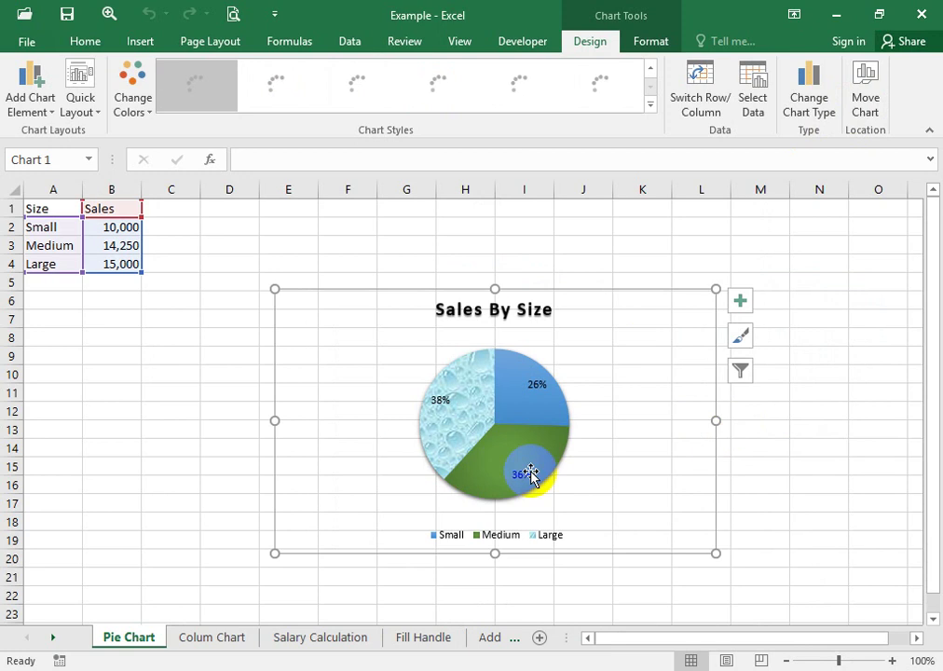
Try to reposition the chart by its unfilled background and select the Sales pie series
{"action": "left_click_drag", "start_coordinate": [650, 373], "coordinate": [633, 319]}
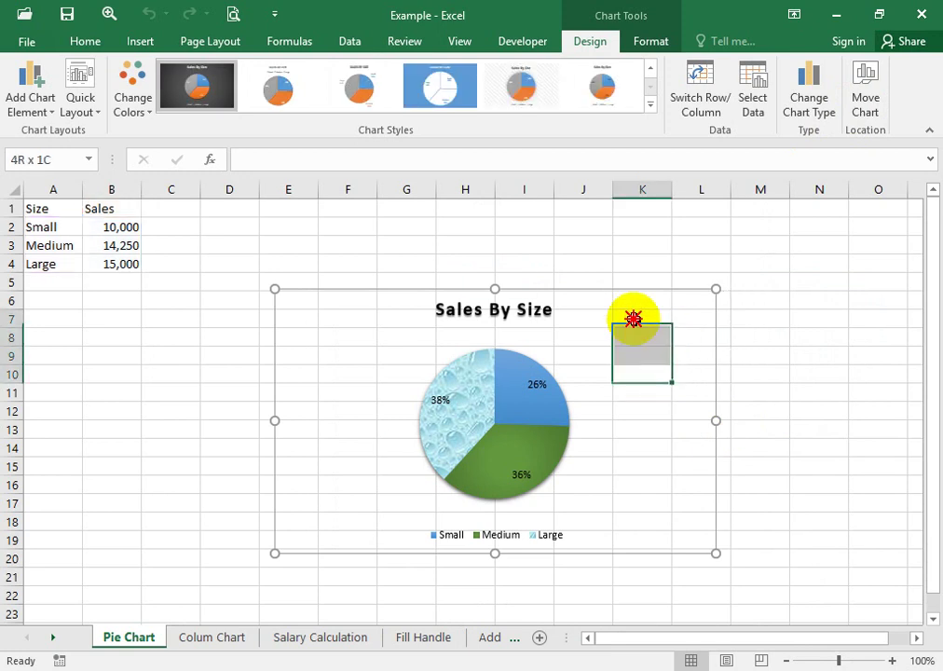
{"action": "left_click", "coordinate": [674, 428]}
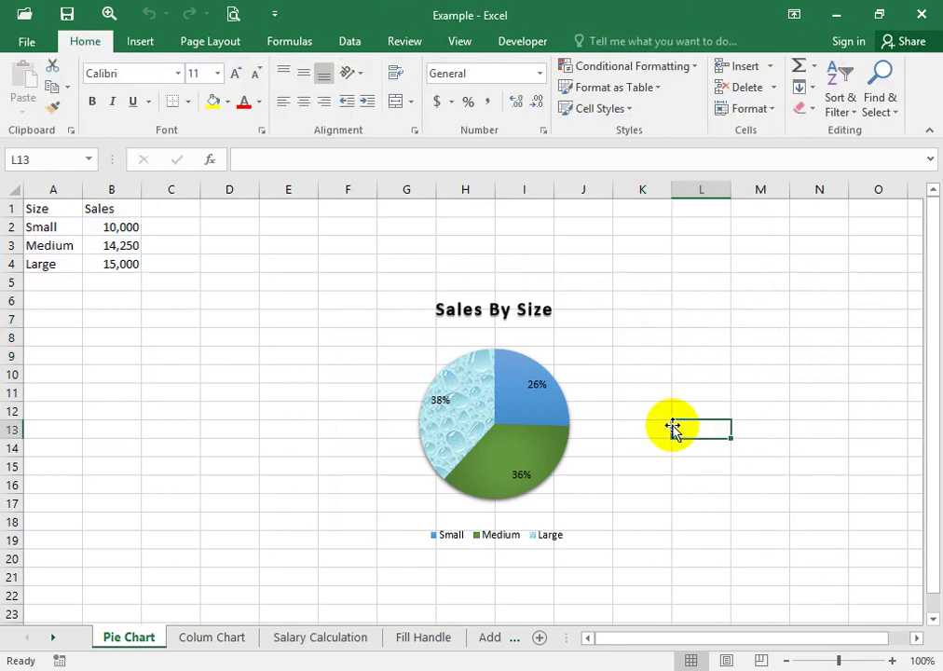
{"action": "left_click", "coordinate": [408, 375]}
{"action": "left_click", "coordinate": [439, 397]}
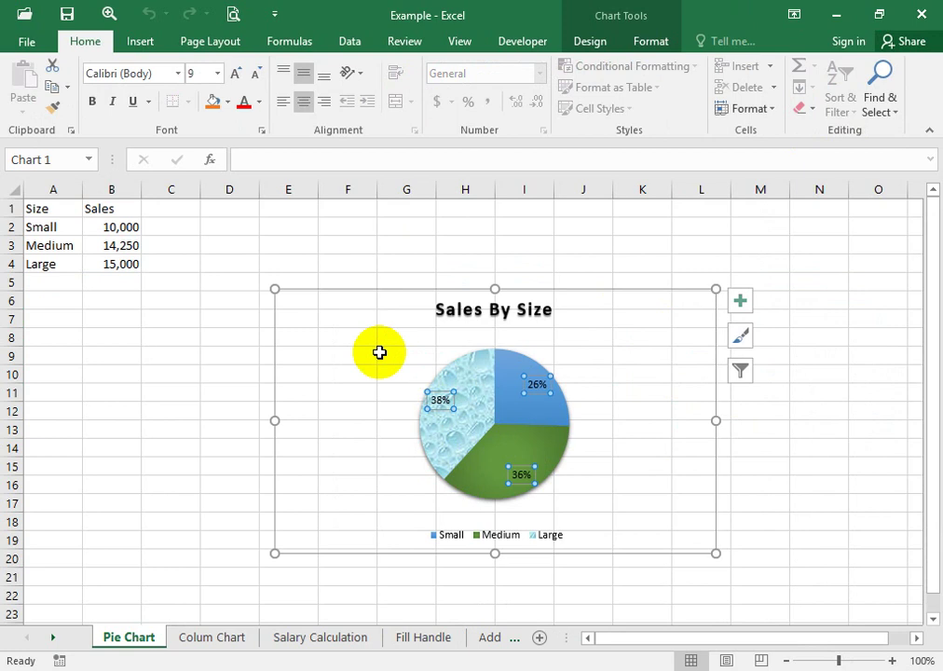
{"action": "left_click_drag", "start_coordinate": [345, 337], "coordinate": [331, 301]}
{"action": "left_click", "coordinate": [471, 401]}
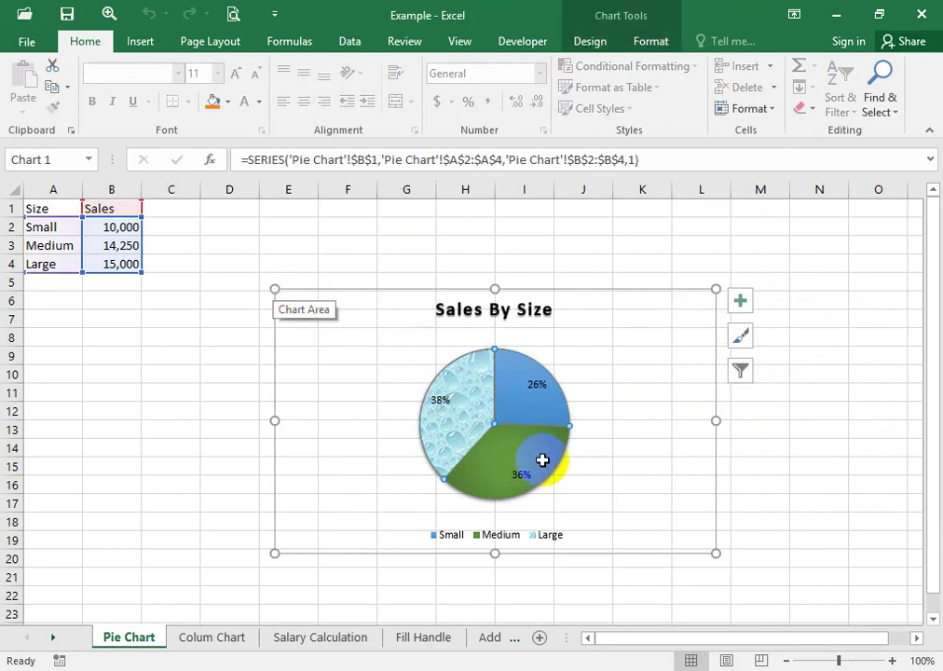
Resize the pie chart to about 2.67" high by 5.59" wide and move it up to start at about row 3
{"action": "left_click_drag", "start_coordinate": [718, 556], "coordinate": [645, 474]}
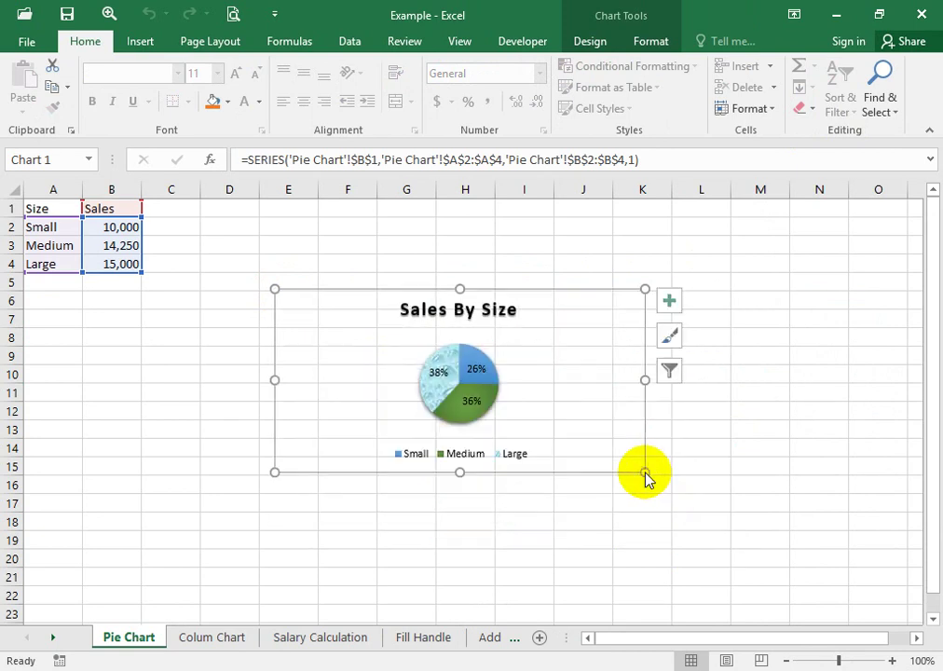
{"action": "left_click_drag", "start_coordinate": [693, 496], "coordinate": [770, 526]}
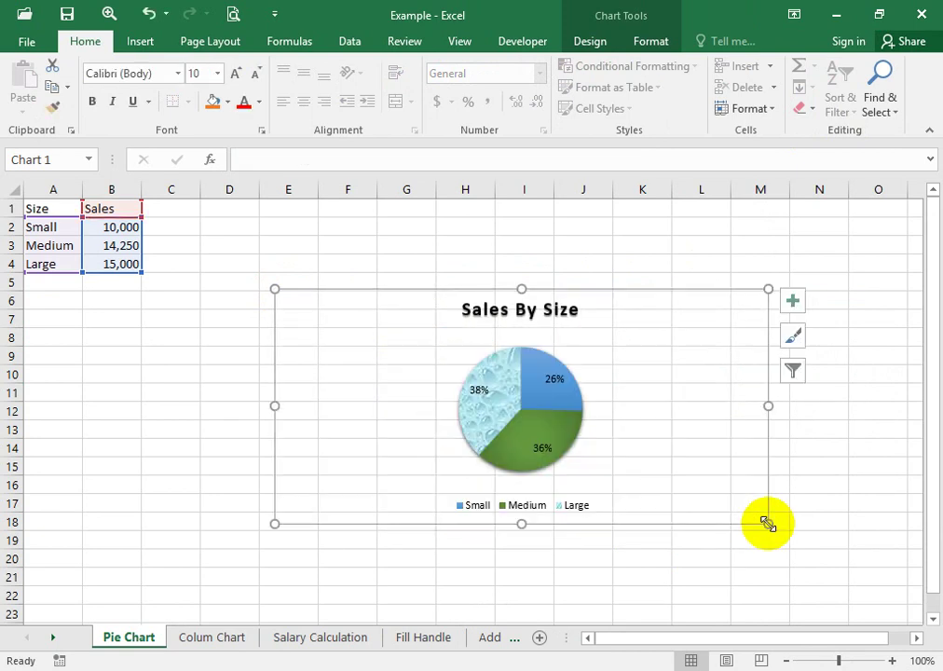
{"action": "left_click_drag", "start_coordinate": [616, 289], "coordinate": [595, 244]}
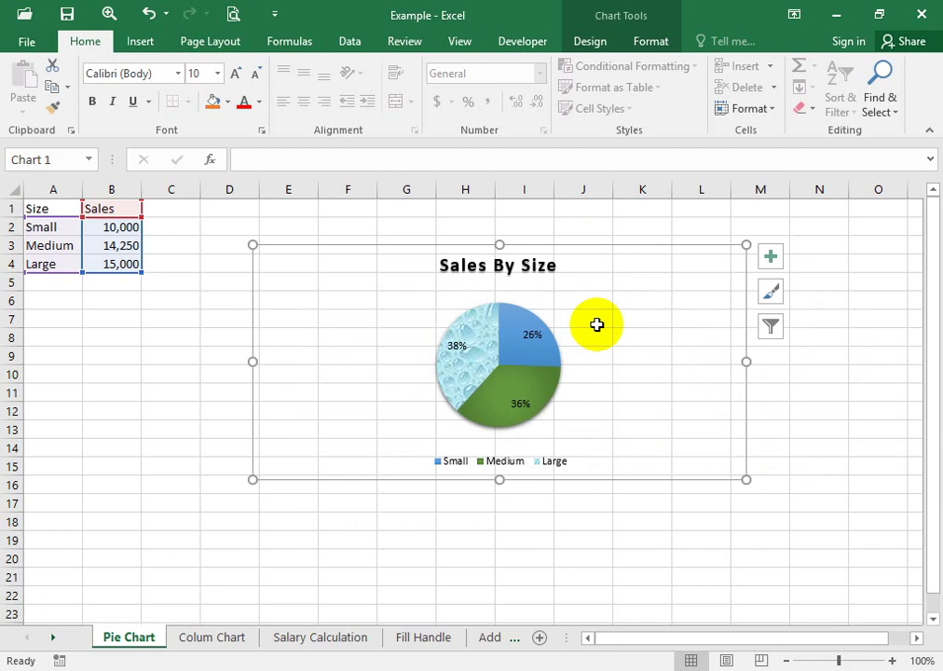
{"action": "left_click", "coordinate": [600, 325]}
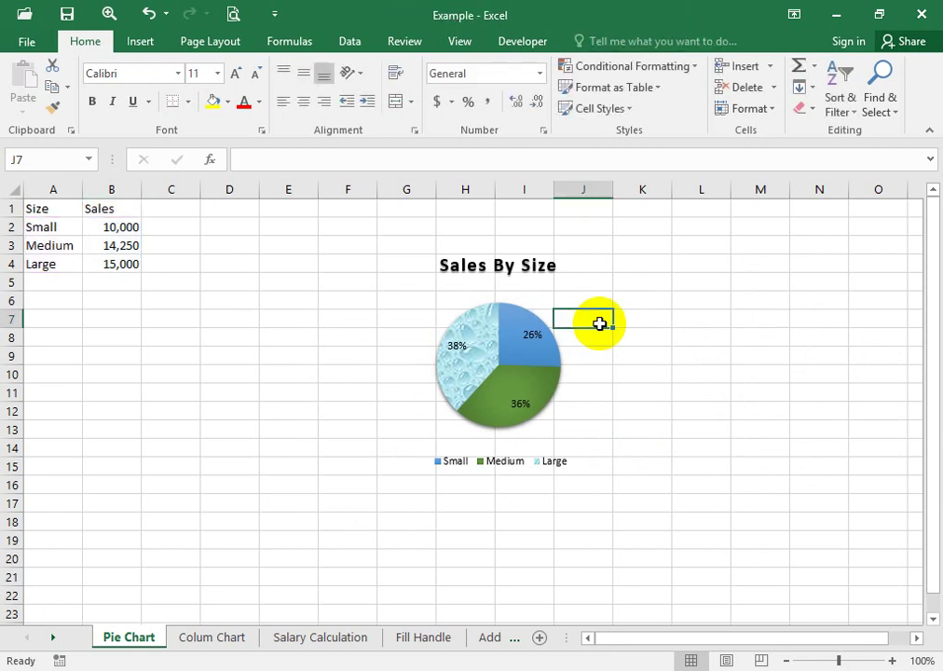
{"action": "left_click", "coordinate": [495, 333]}
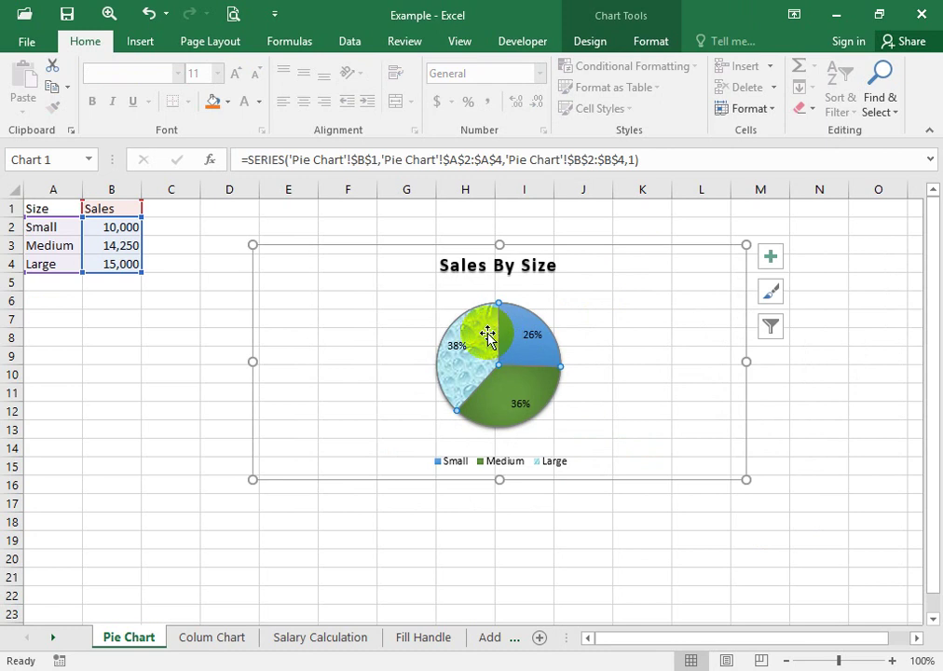
{"action": "left_click", "coordinate": [224, 638]}
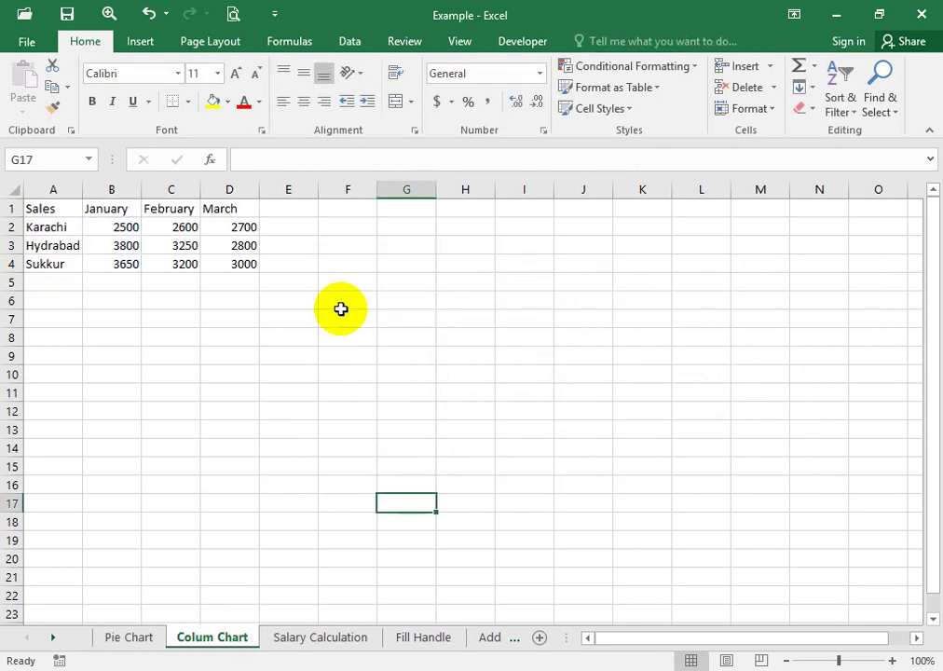
{"action": "left_click_drag", "start_coordinate": [42, 207], "coordinate": [205, 221]}
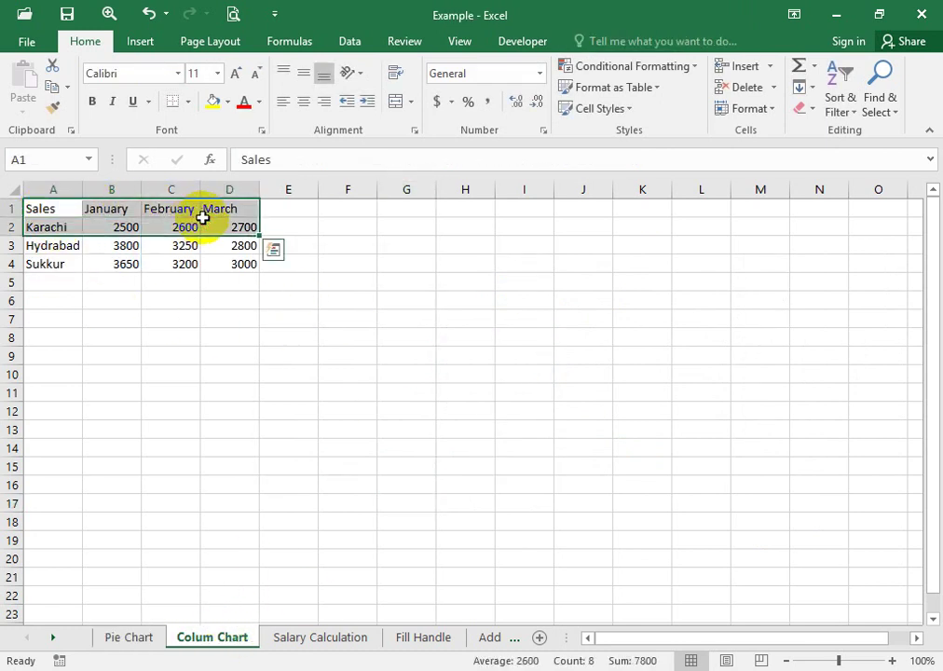
{"action": "left_click", "coordinate": [138, 641]}
{"action": "left_click_drag", "start_coordinate": [312, 278], "coordinate": [361, 280]}
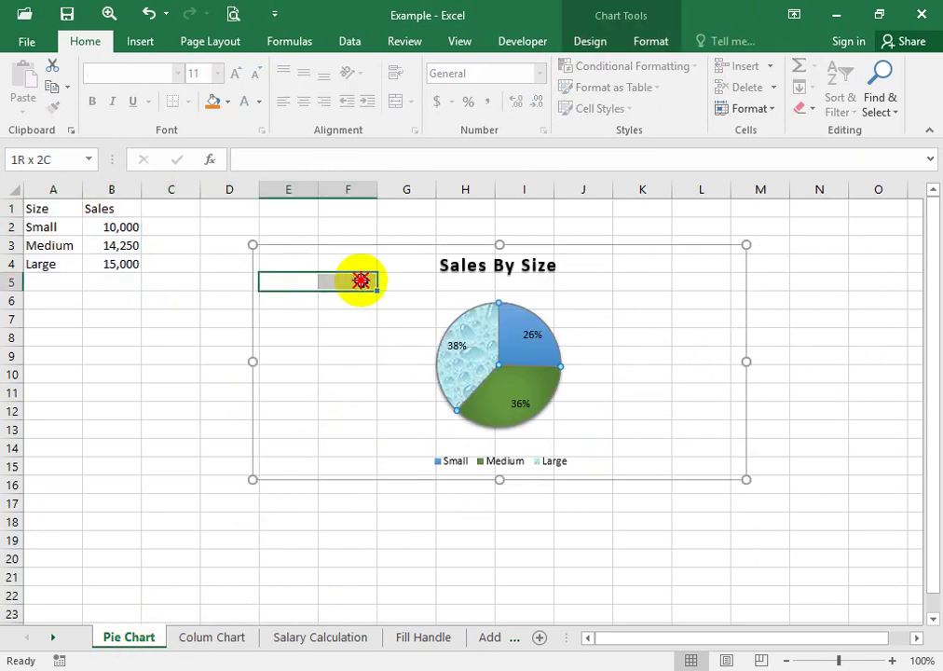
{"action": "left_click", "coordinate": [410, 318]}
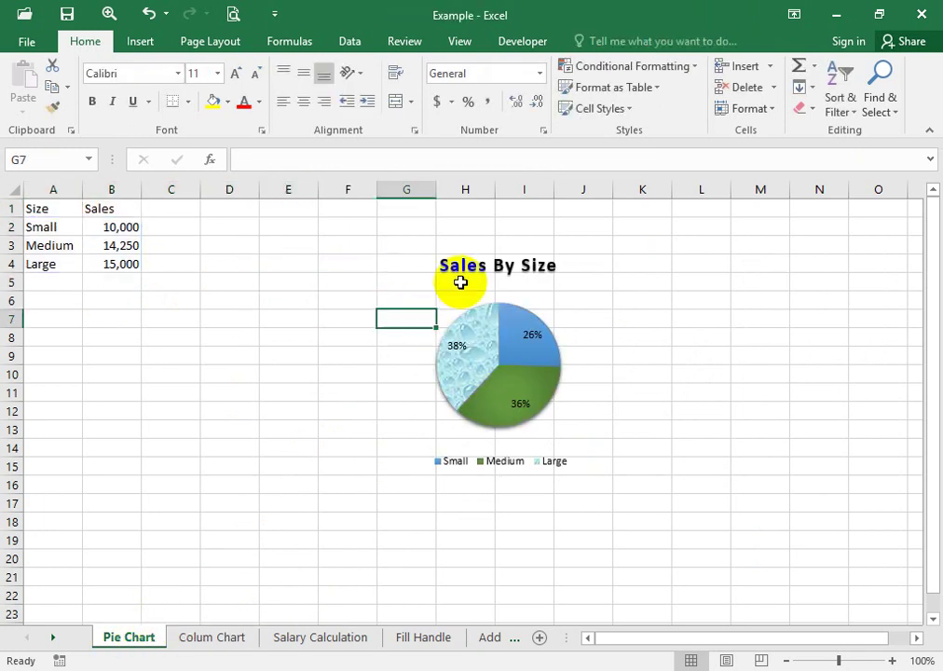
Apply the dark-background chart style to the pie chart and move the chart over to columns G through O
{"action": "left_click", "coordinate": [519, 333]}
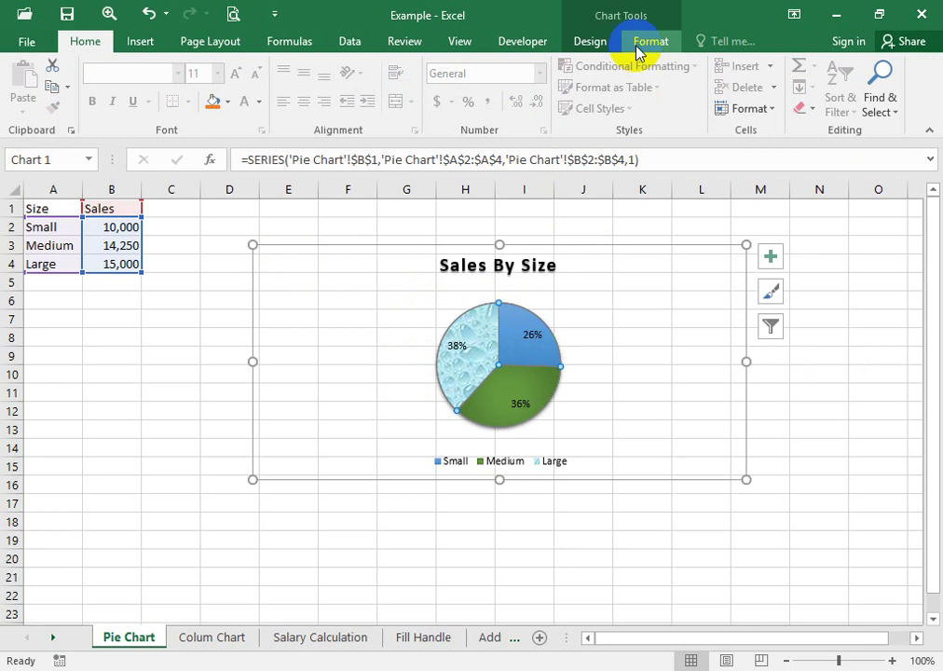
{"action": "left_click", "coordinate": [588, 42]}
{"action": "left_click", "coordinate": [215, 91]}
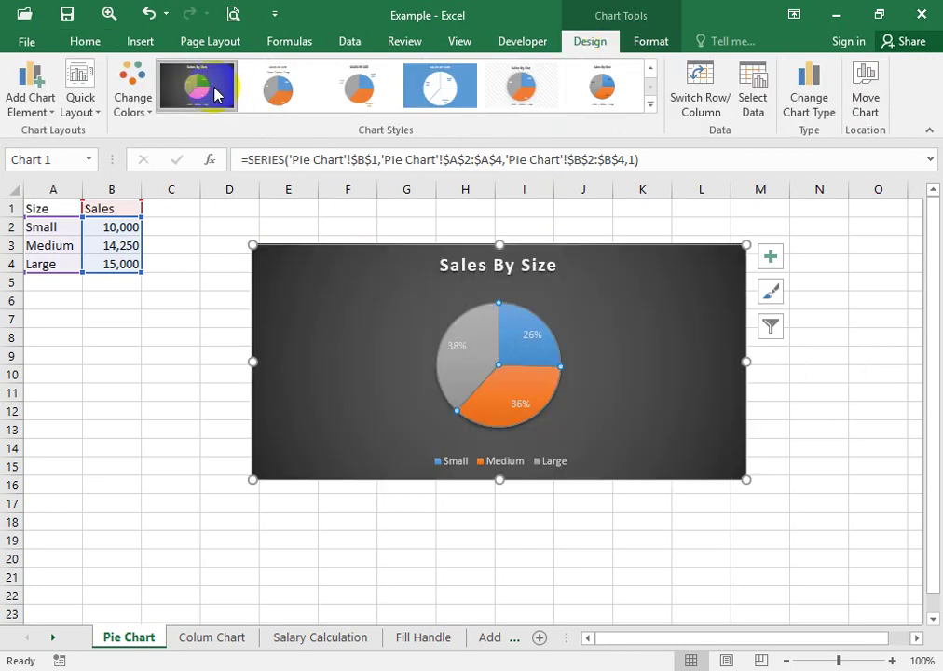
{"action": "left_click_drag", "start_coordinate": [309, 322], "coordinate": [447, 309]}
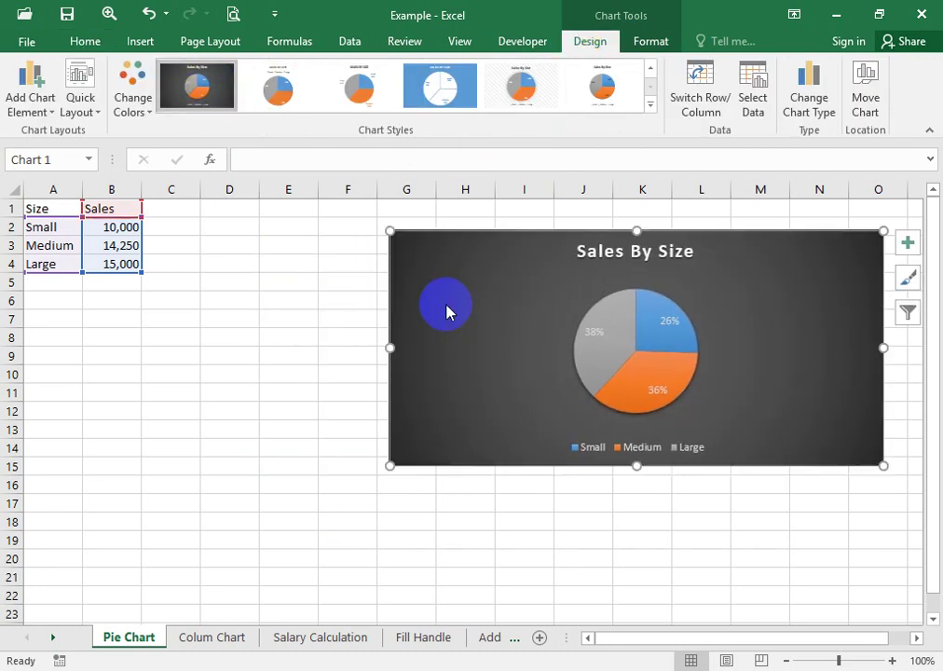
Add a data row below Large with the size Xlarg and sales of 20,000
{"action": "left_click", "coordinate": [60, 292]}
{"action": "left_click", "coordinate": [60, 282]}
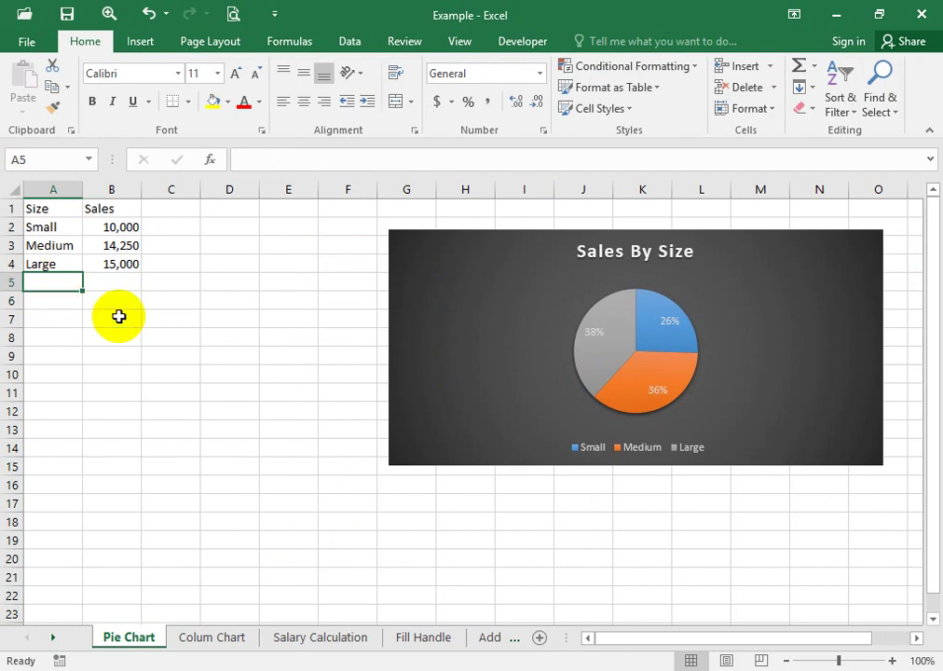
{"action": "type", "text": "X"}
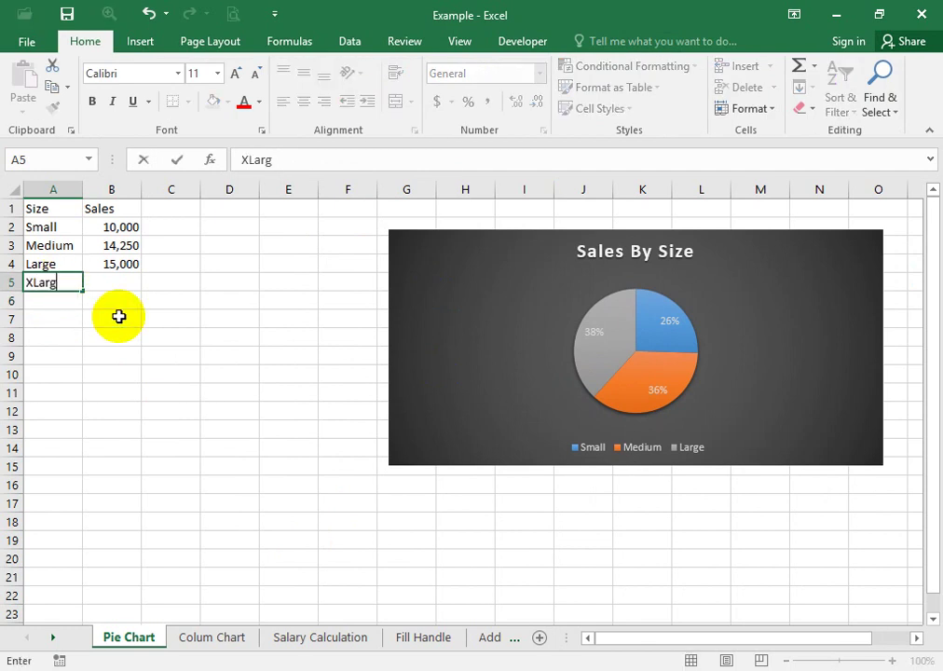
{"action": "type", "text": "Larg"}
{"action": "key", "text": "Tab"}
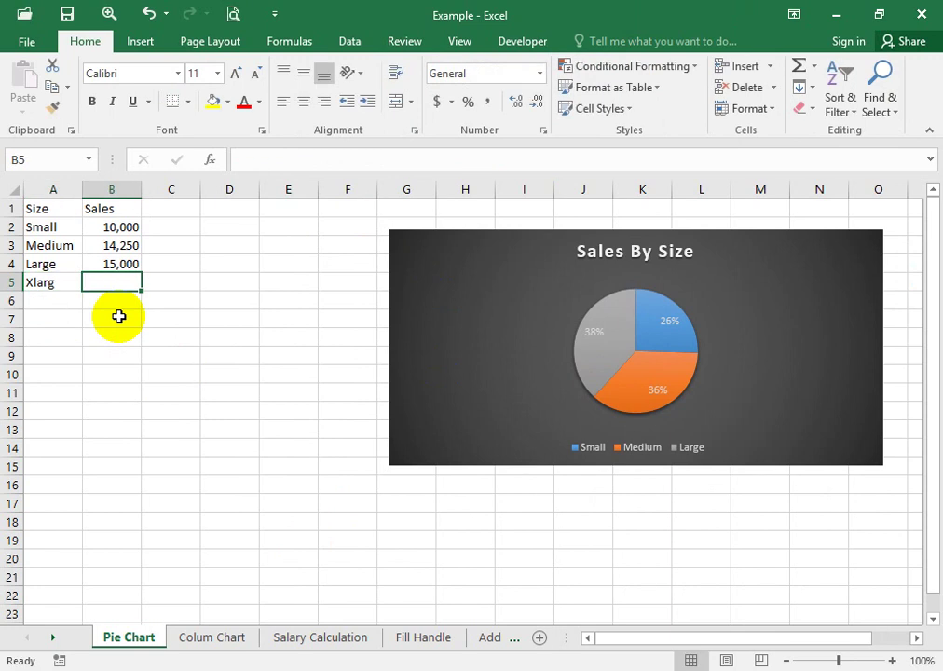
{"action": "type", "text": "20"}
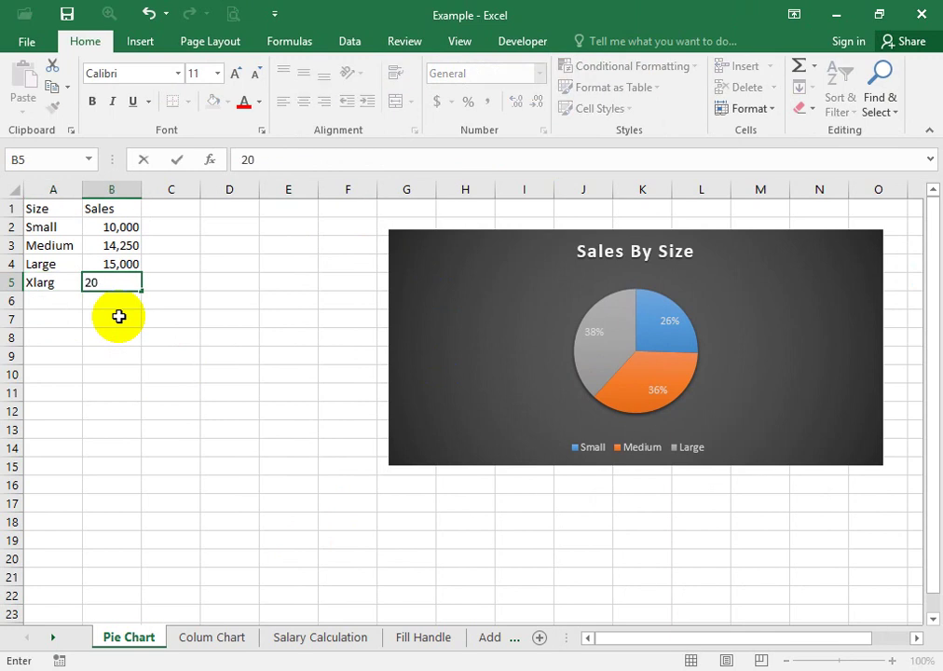
{"action": "key", "text": "Return"}
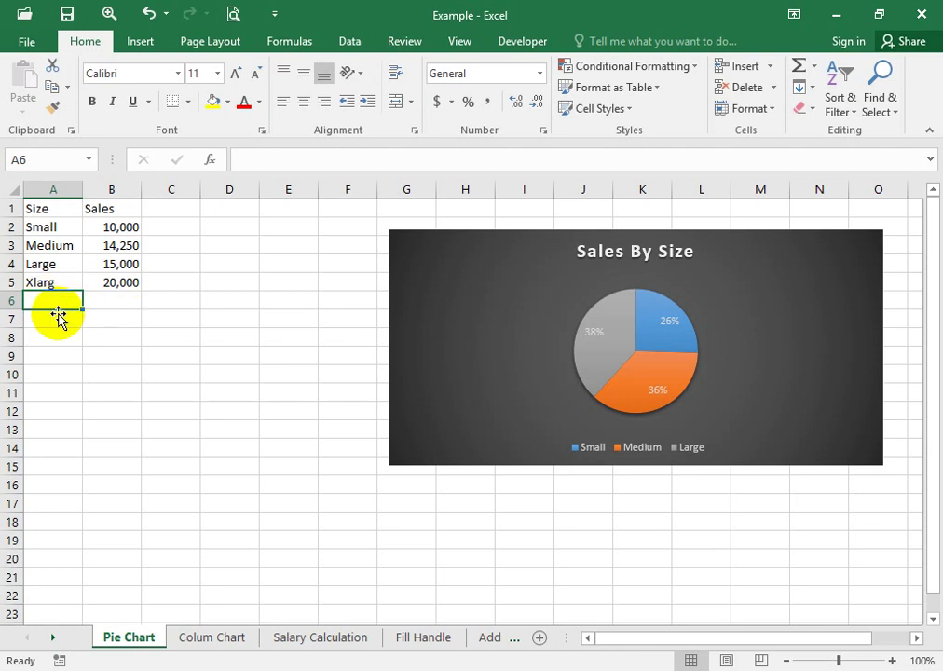
Extend the pie chart's data range to ='Pie Chart'!$A$1:$B$5 to include the Xlarg row
{"action": "left_click_drag", "start_coordinate": [472, 267], "coordinate": [452, 272]}
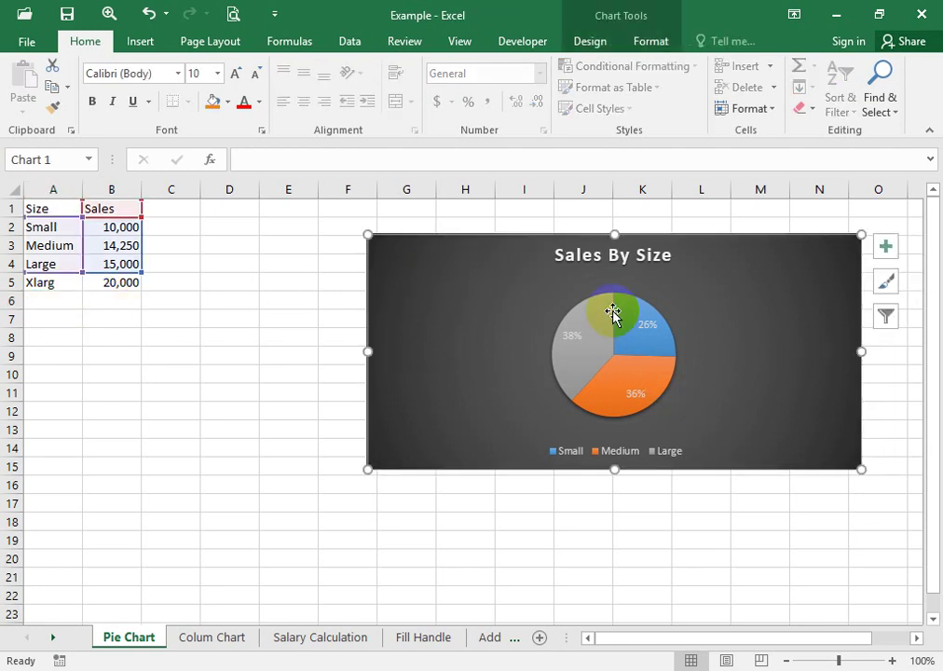
{"action": "left_click", "coordinate": [590, 42]}
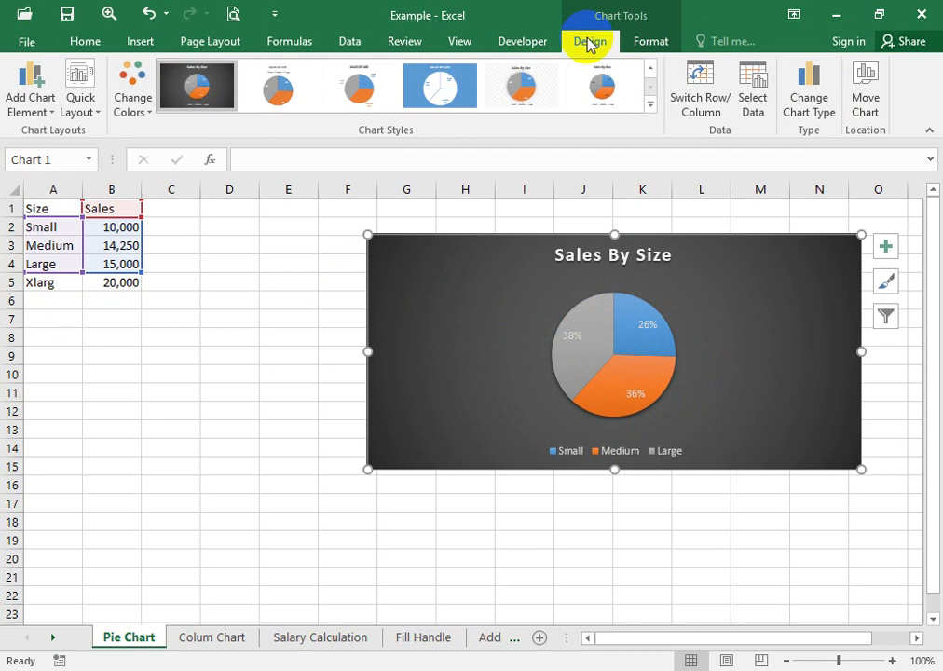
{"action": "left_click", "coordinate": [760, 117]}
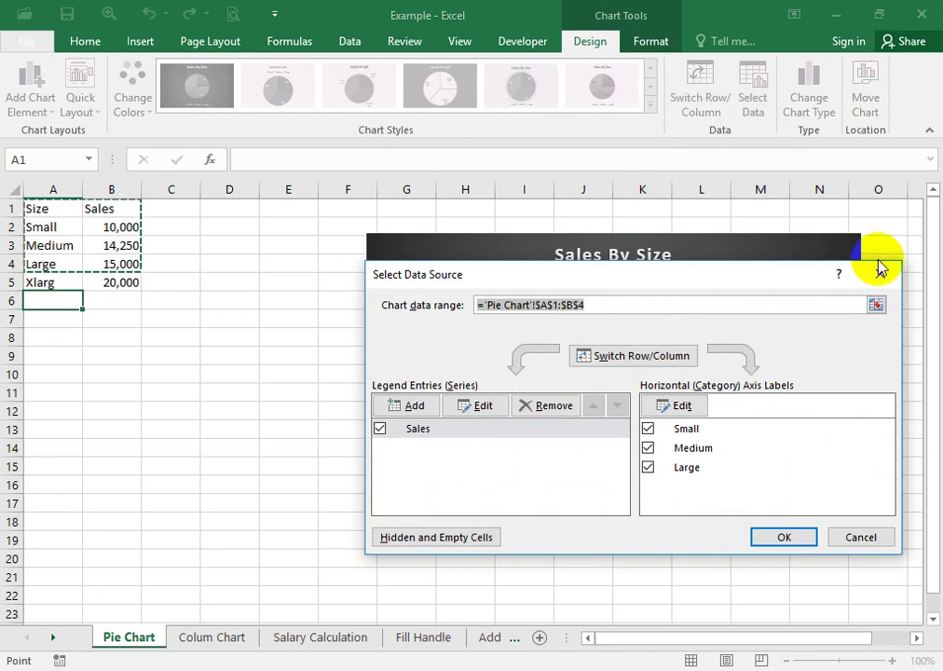
{"action": "left_click", "coordinate": [876, 305]}
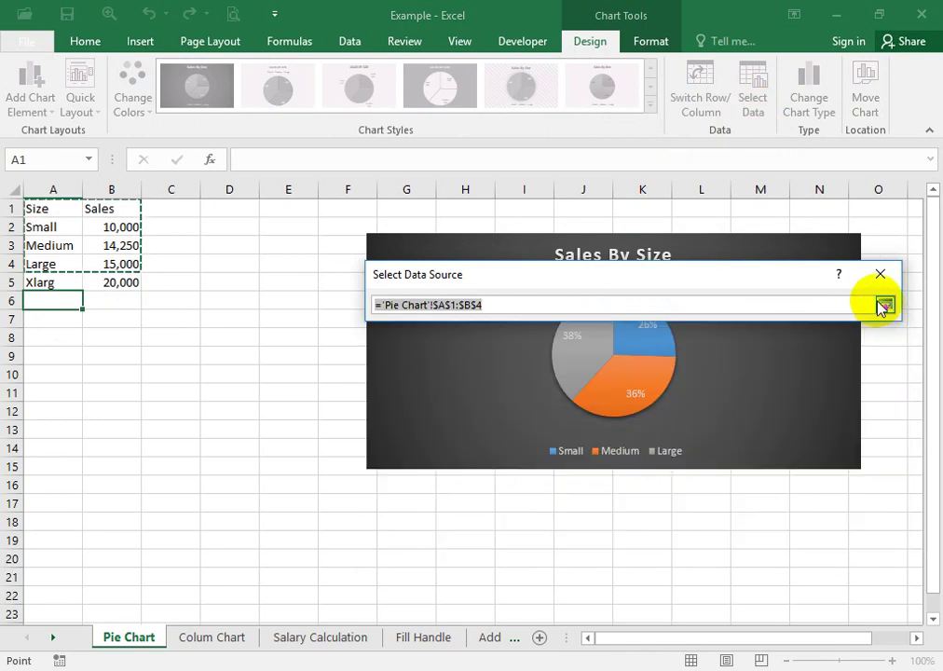
{"action": "left_click_drag", "start_coordinate": [44, 213], "coordinate": [91, 283]}
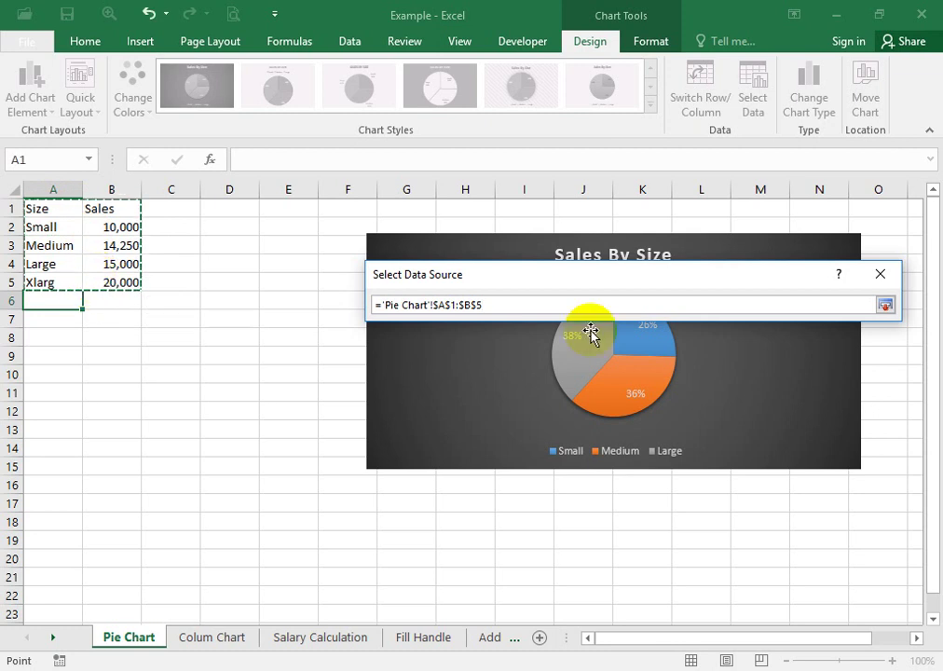
{"action": "left_click", "coordinate": [885, 304]}
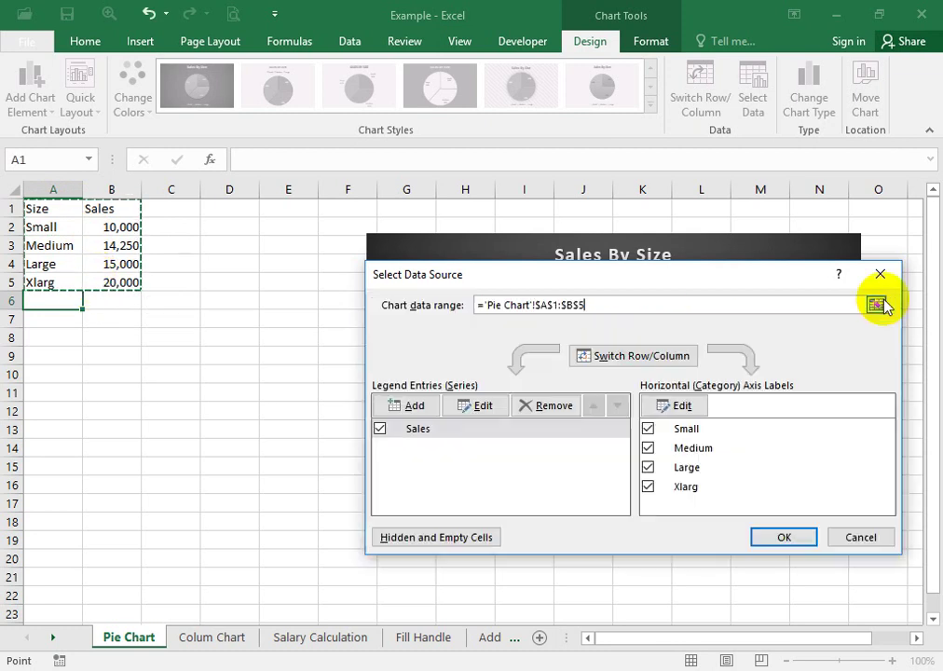
{"action": "left_click", "coordinate": [778, 539]}
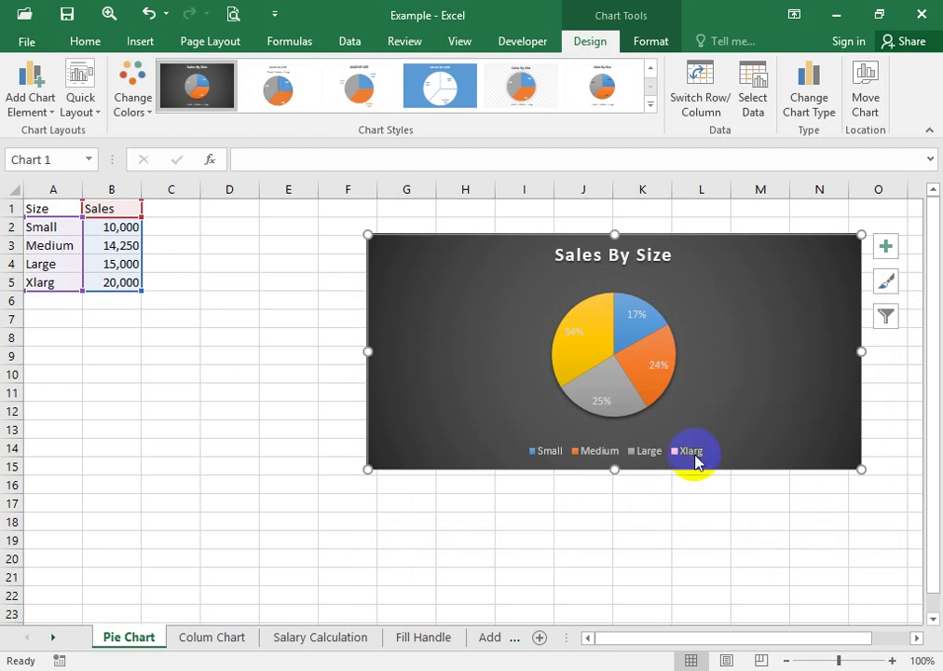
Fill the Xlarg slice of the pie with standard green
{"action": "mouse_move", "coordinate": [597, 345]}
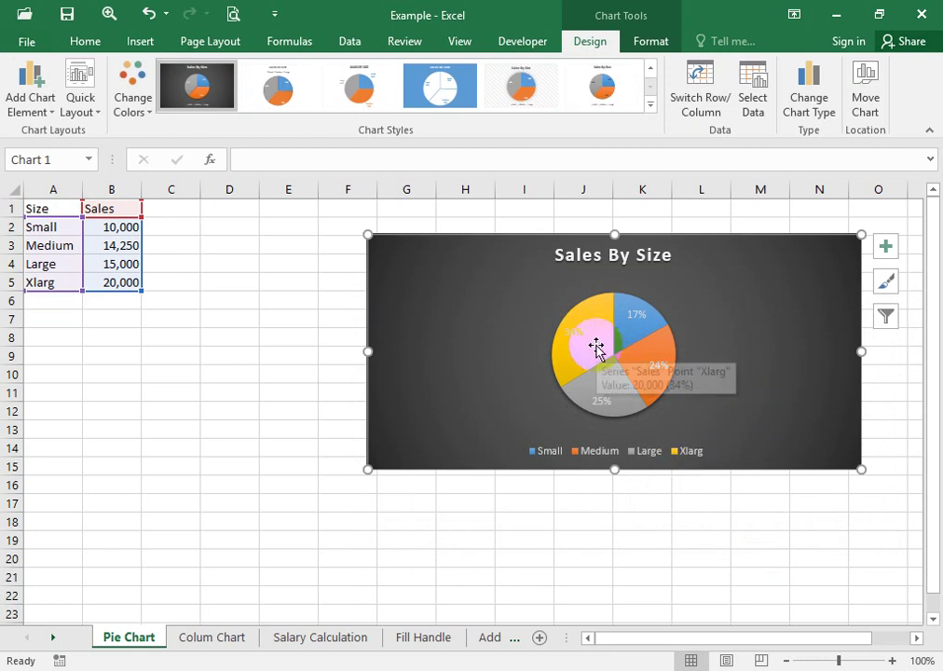
{"action": "left_click", "coordinate": [582, 332]}
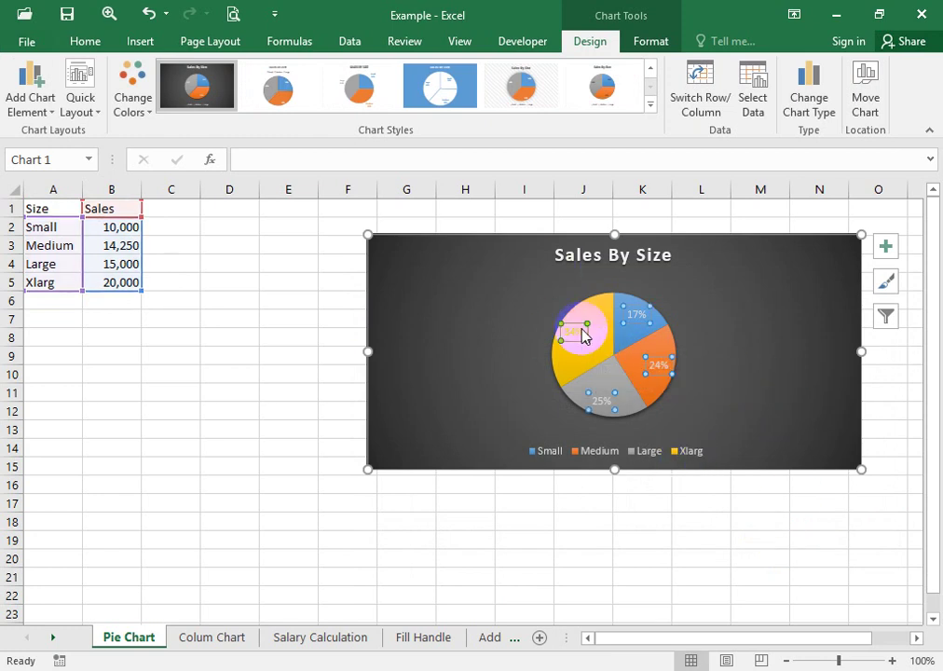
{"action": "left_click", "coordinate": [596, 345]}
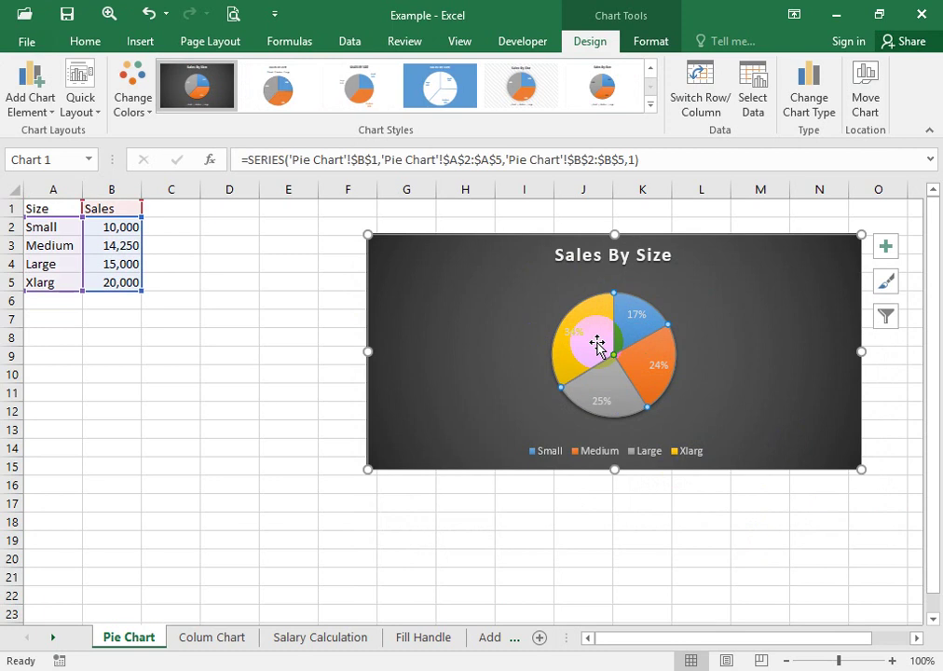
{"action": "left_click", "coordinate": [651, 42]}
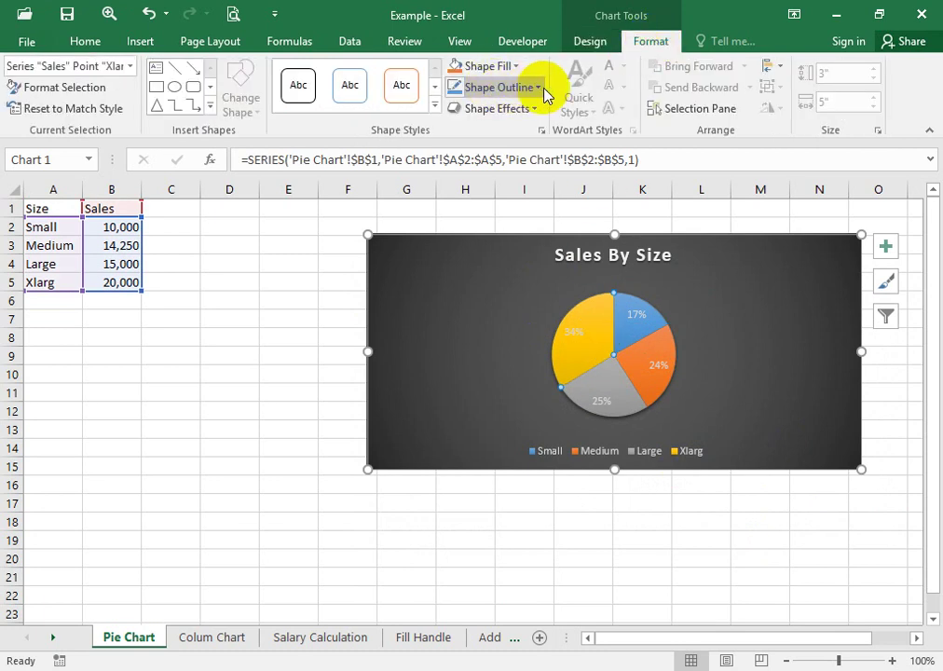
{"action": "left_click", "coordinate": [520, 67]}
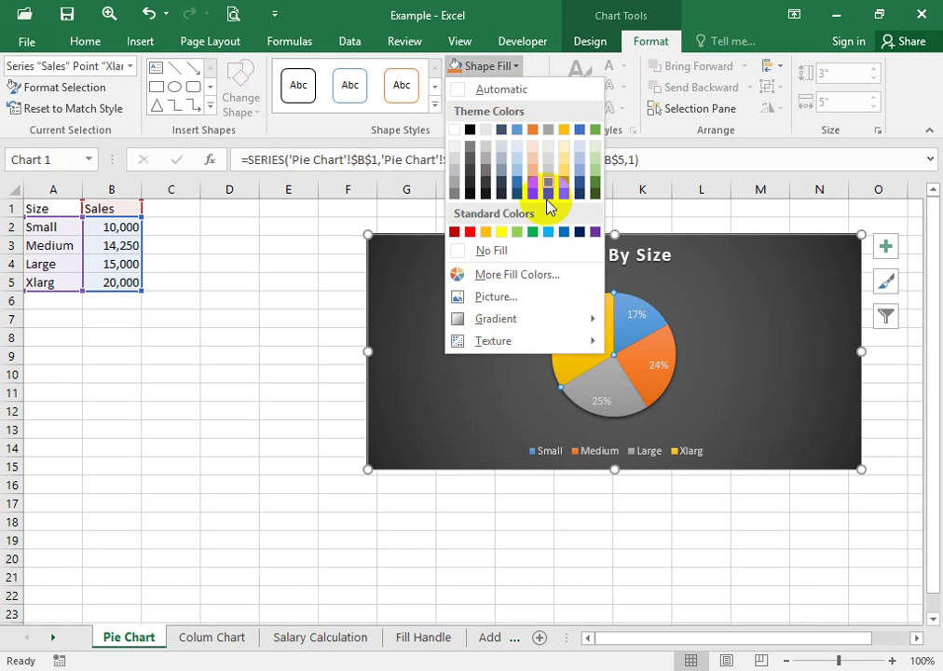
{"action": "left_click", "coordinate": [531, 233]}
{"action": "left_click", "coordinate": [741, 287]}
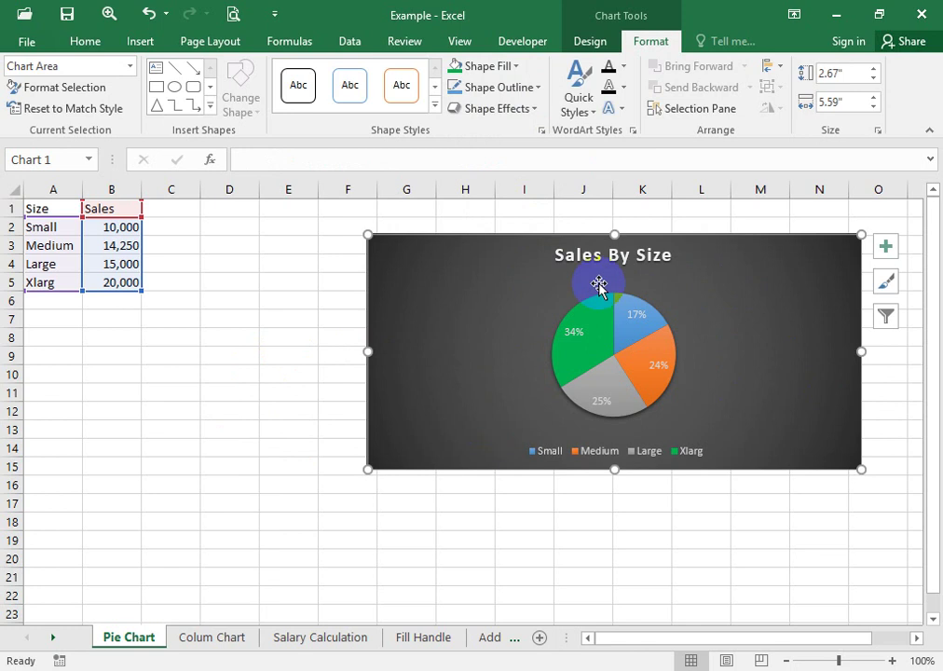
Add a data row below Xlarg with the size X Small and sales of 5,000
{"action": "left_click", "coordinate": [589, 43]}
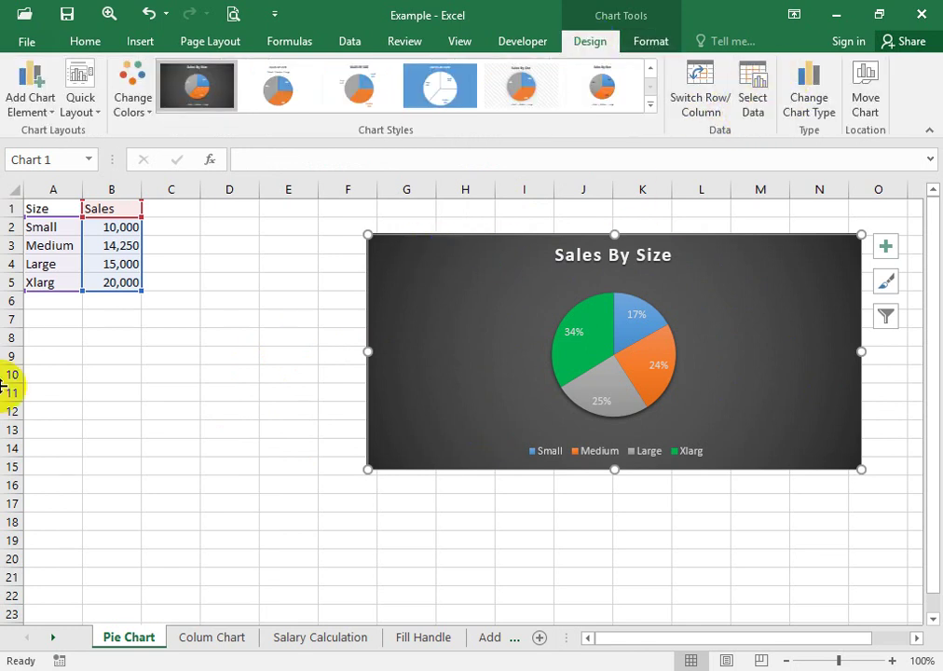
{"action": "left_click", "coordinate": [56, 306]}
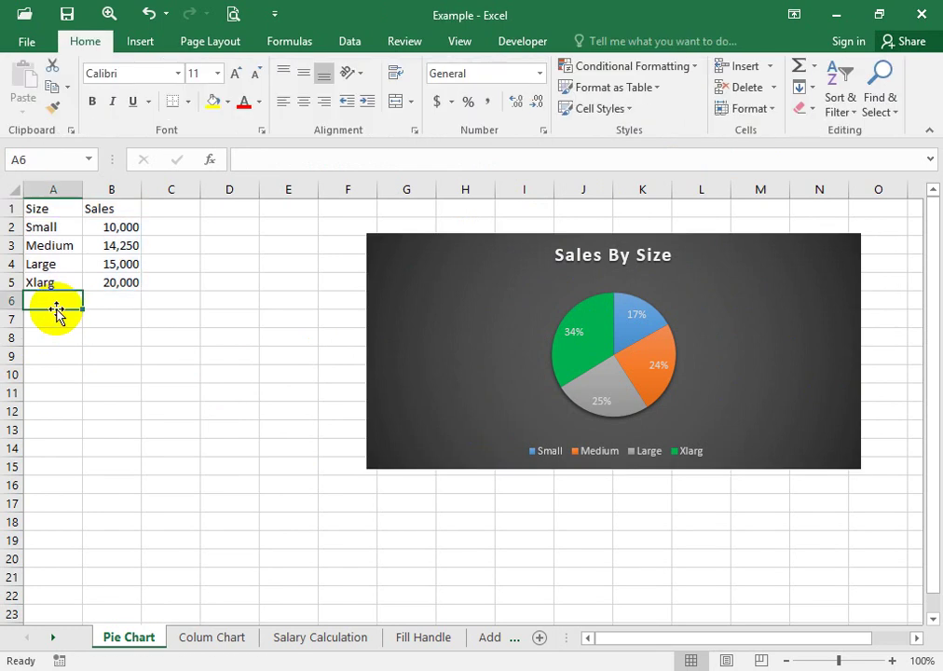
{"action": "type", "text": "M"}
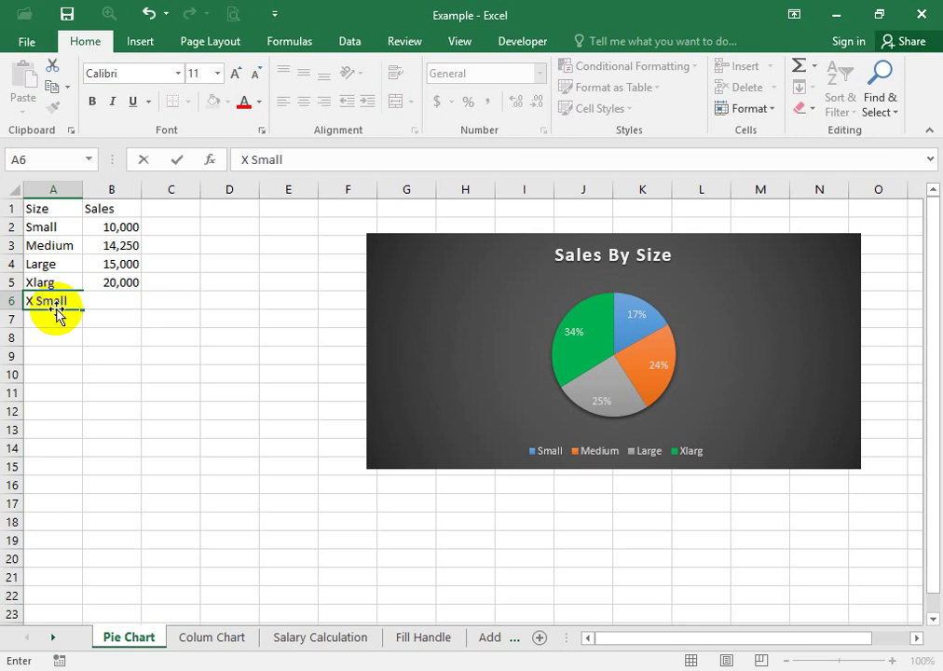
{"action": "key", "text": "Tab"}
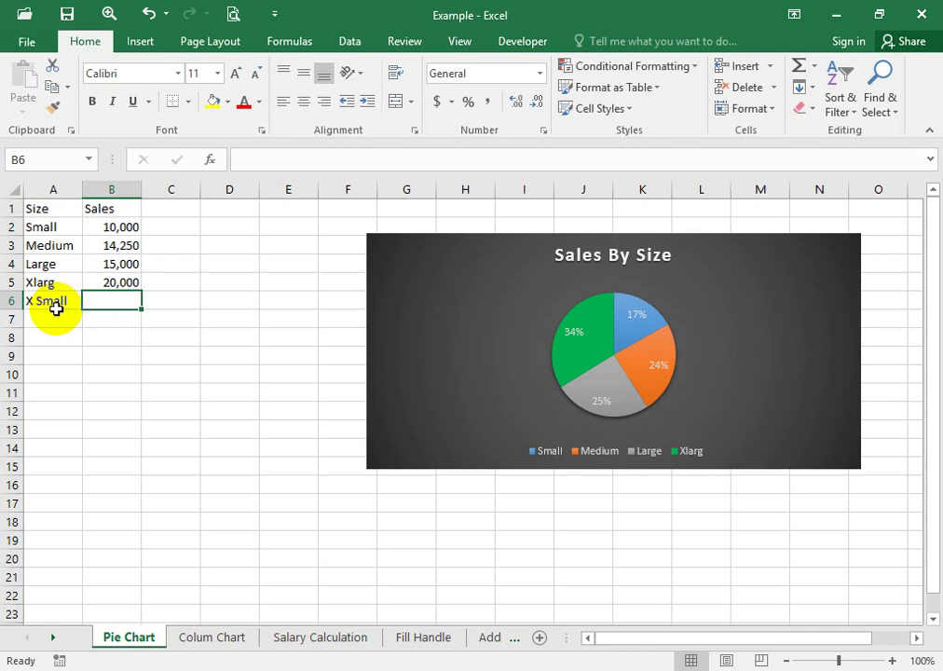
{"action": "type", "text": "5000"}
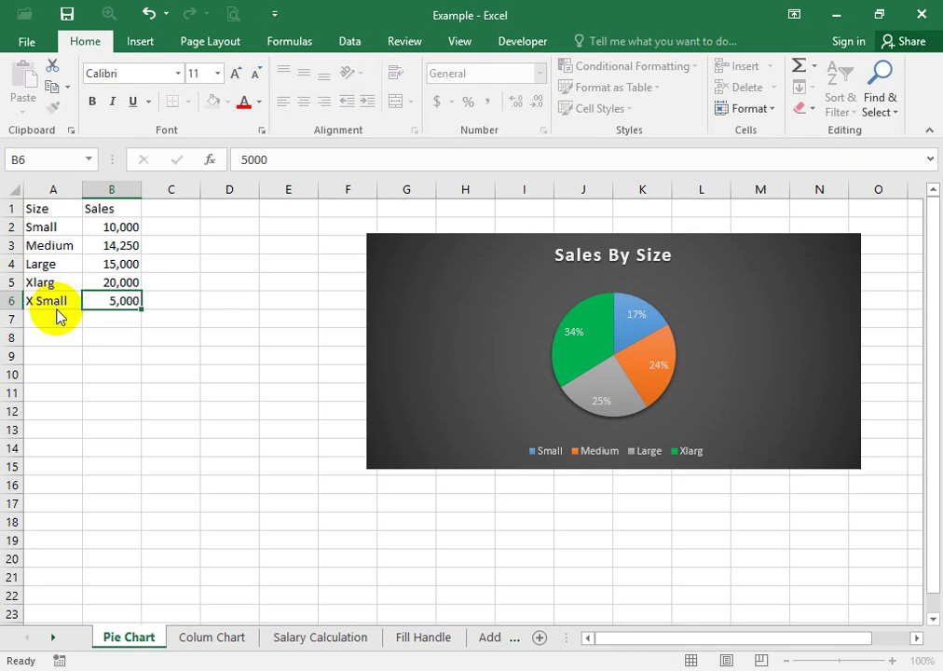
Extend the pie chart's data range down to row 6 to include the X Small row
{"action": "left_click", "coordinate": [56, 315]}
{"action": "left_click", "coordinate": [436, 337]}
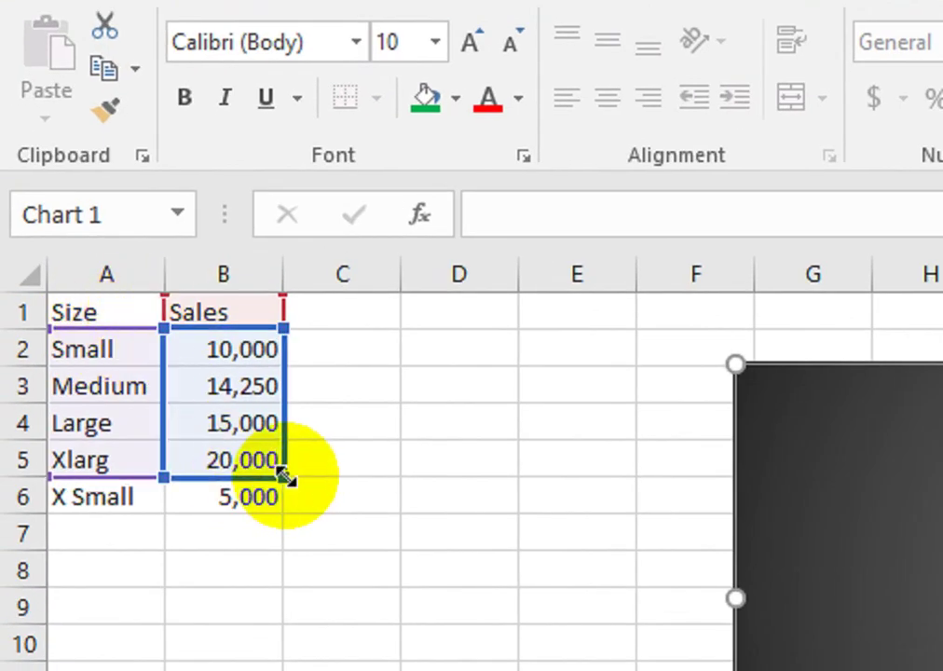
{"action": "left_click_drag", "start_coordinate": [284, 477], "coordinate": [282, 504]}
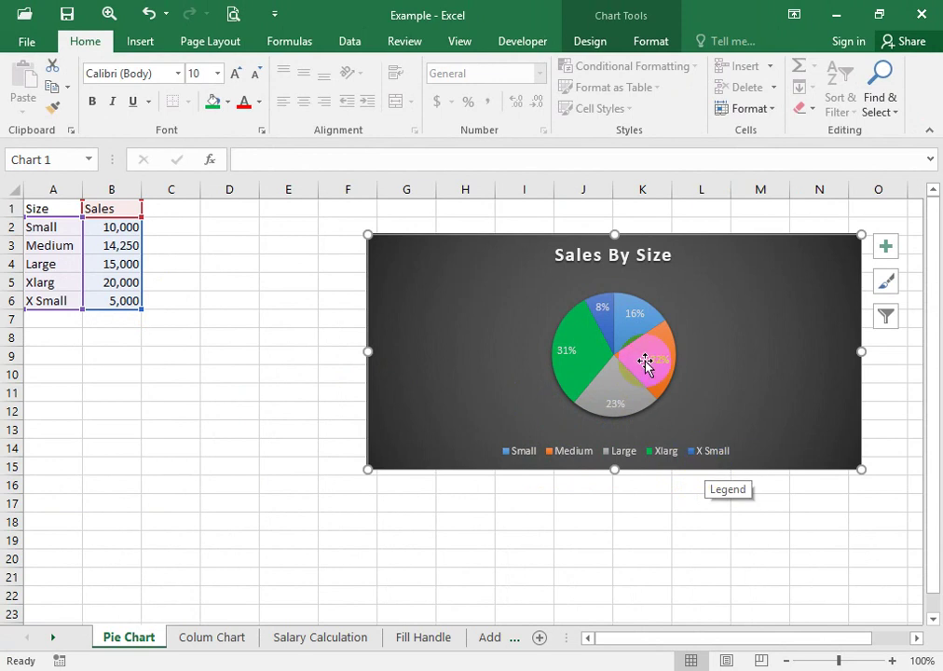
{"action": "mouse_move", "coordinate": [603, 329]}
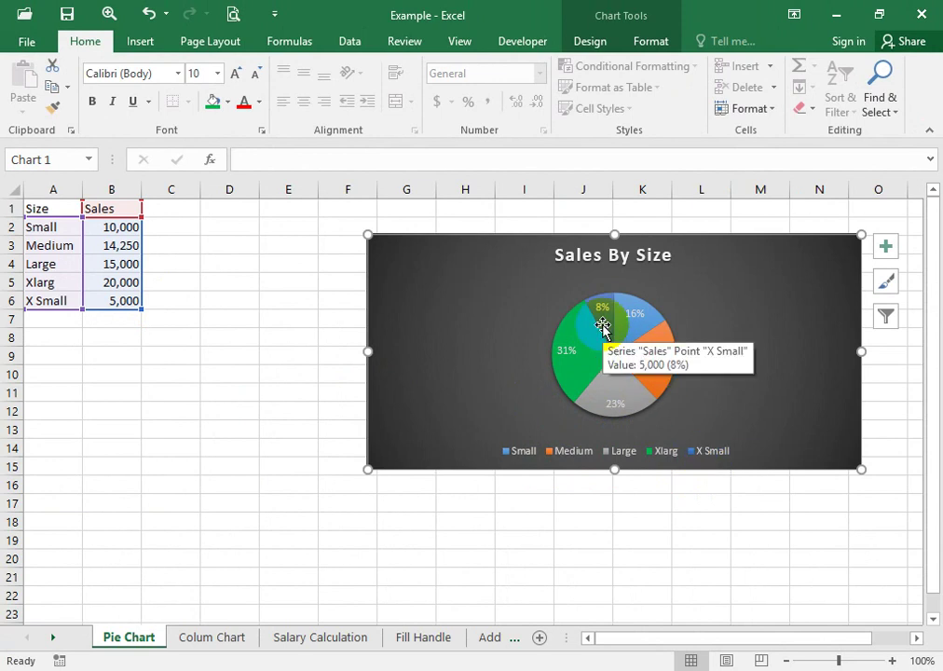
{"action": "left_click", "coordinate": [604, 315]}
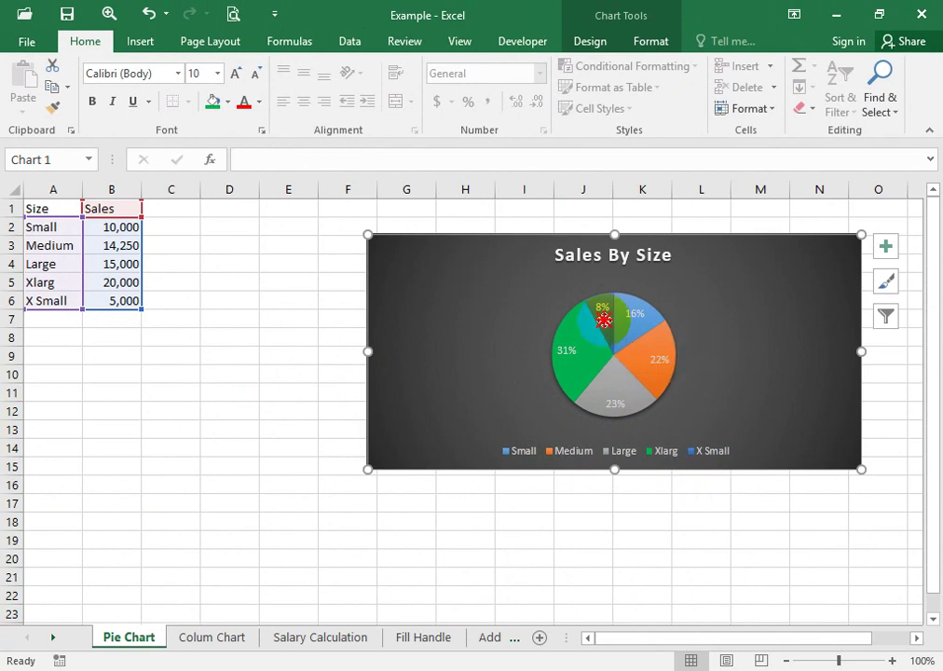
{"action": "left_click", "coordinate": [770, 336]}
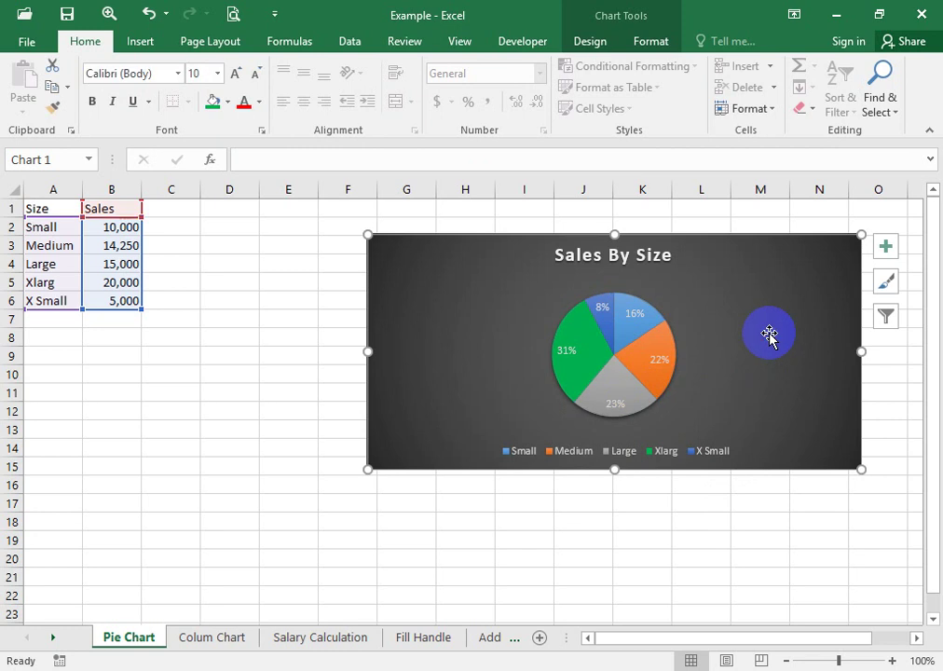
Insert a 2-D clustered column chart from A1:D4 on the Colum Chart sheet and move it beside the data, over columns H to N
{"action": "left_click", "coordinate": [222, 643]}
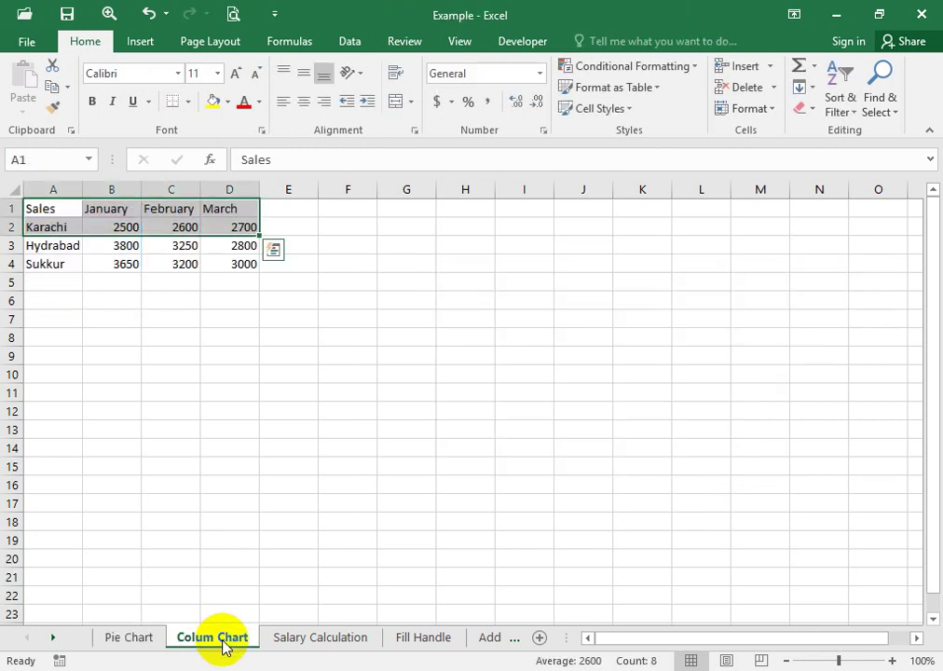
{"action": "left_click", "coordinate": [67, 211]}
{"action": "left_click_drag", "start_coordinate": [67, 210], "coordinate": [231, 262]}
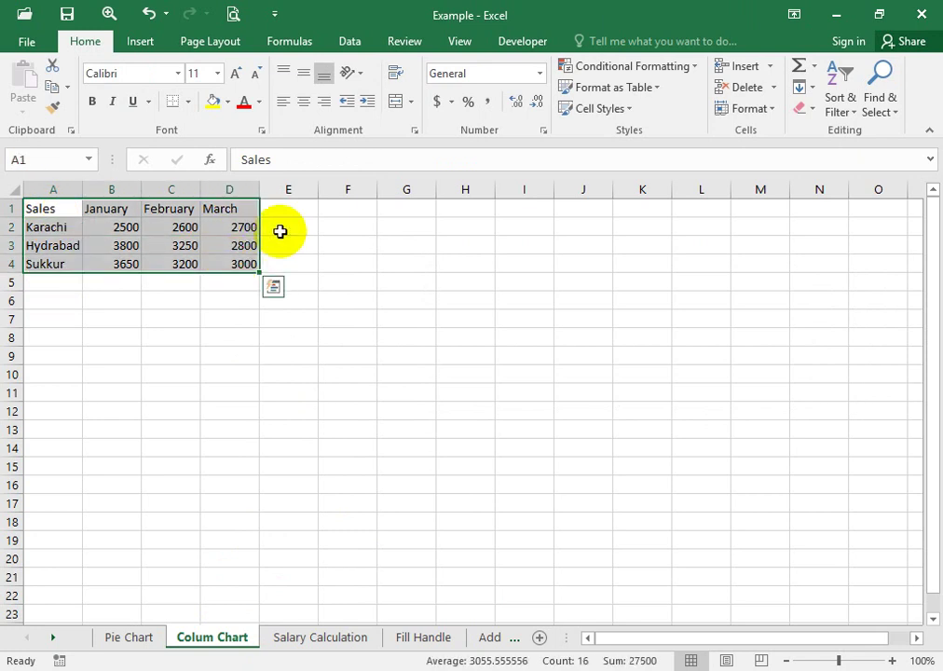
{"action": "left_click", "coordinate": [140, 45]}
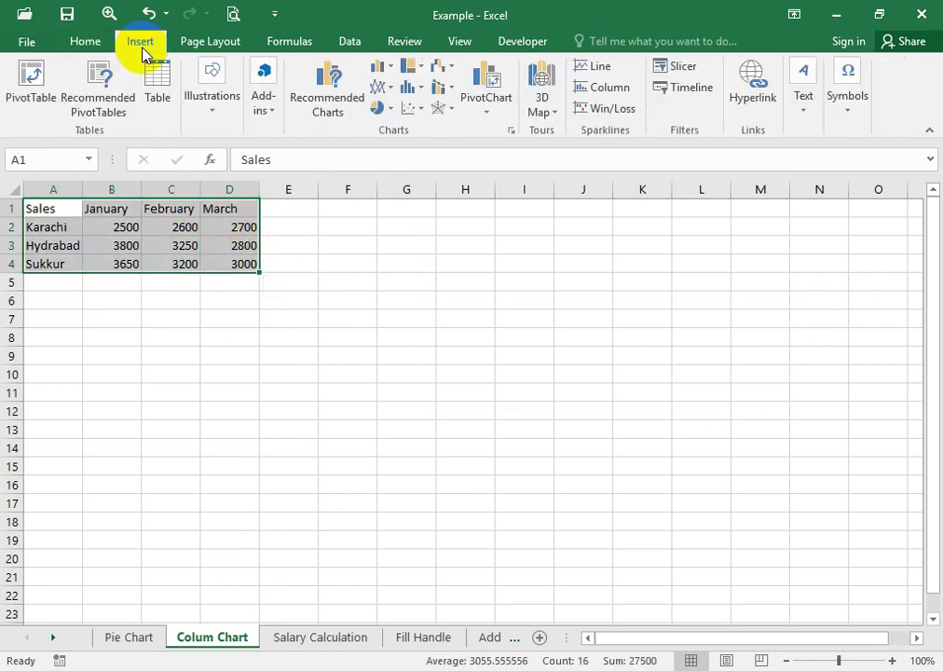
{"action": "left_click", "coordinate": [390, 66]}
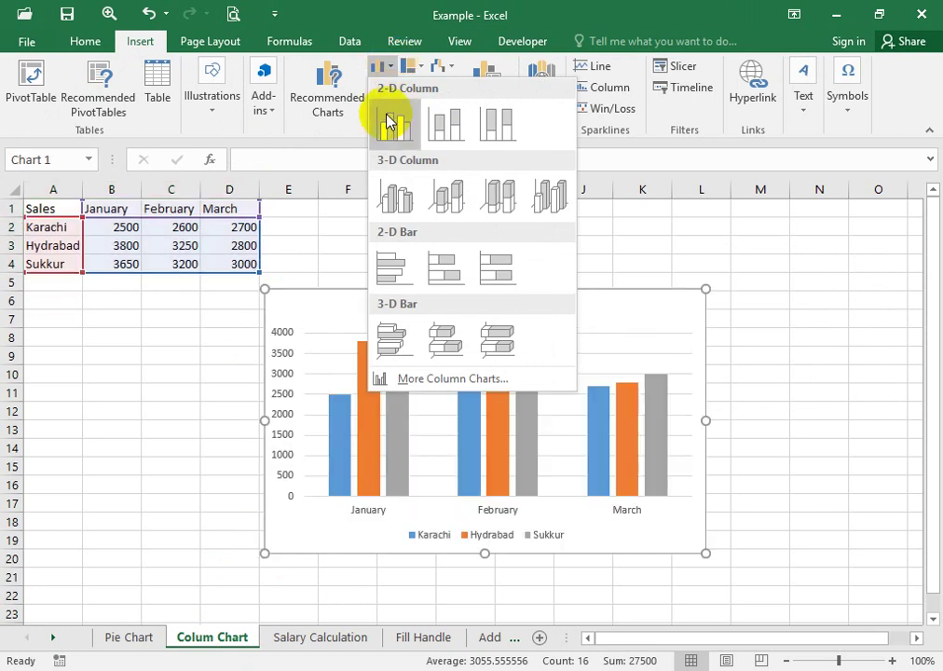
{"action": "left_click", "coordinate": [390, 122]}
{"action": "left_click_drag", "start_coordinate": [333, 315], "coordinate": [497, 255]}
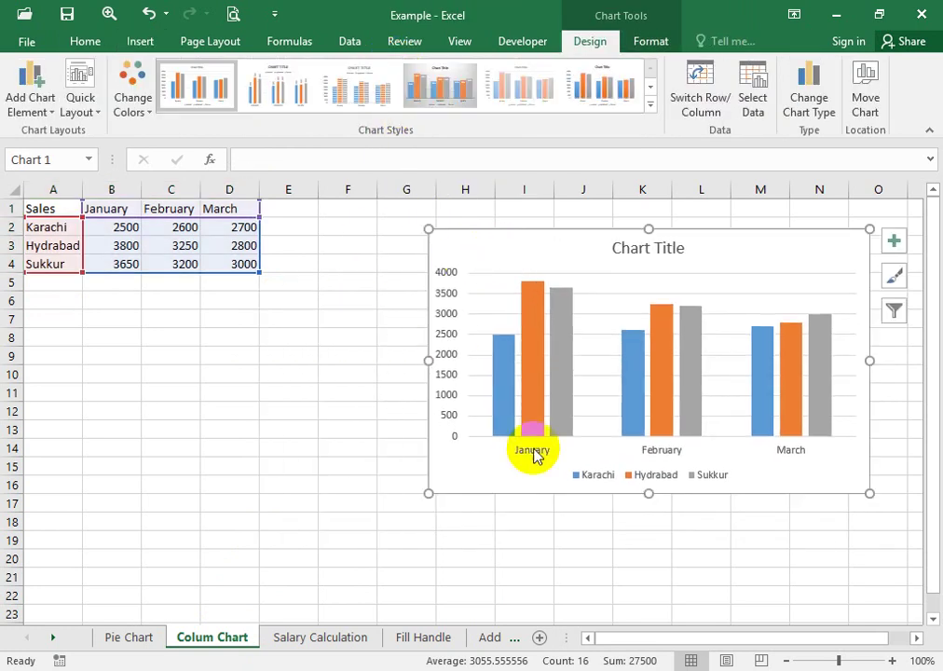
Add primary minor horizontal gridlines to the column chart
{"action": "mouse_move", "coordinate": [701, 338]}
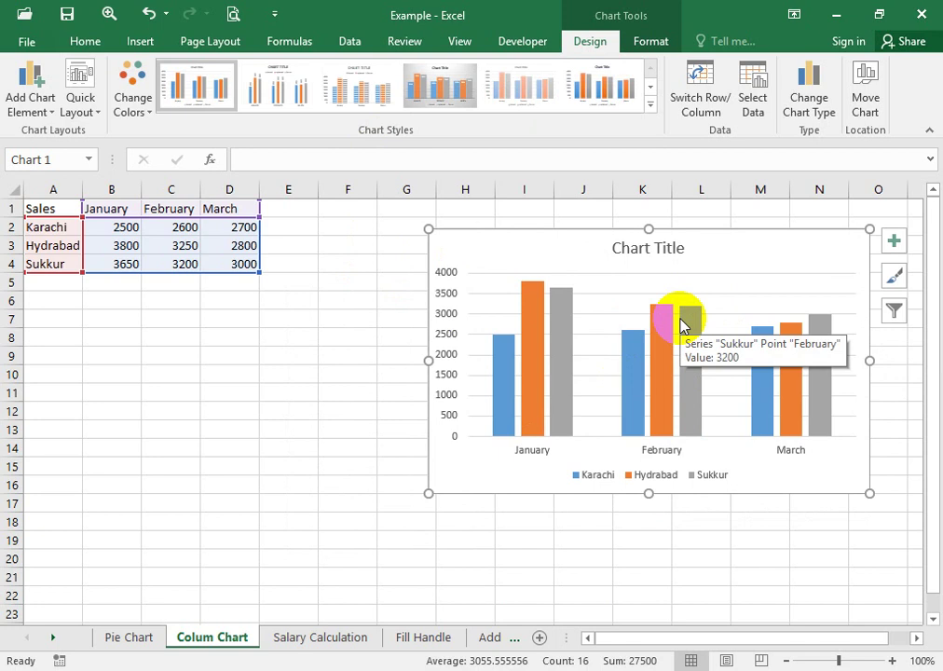
{"action": "left_click", "coordinate": [653, 39]}
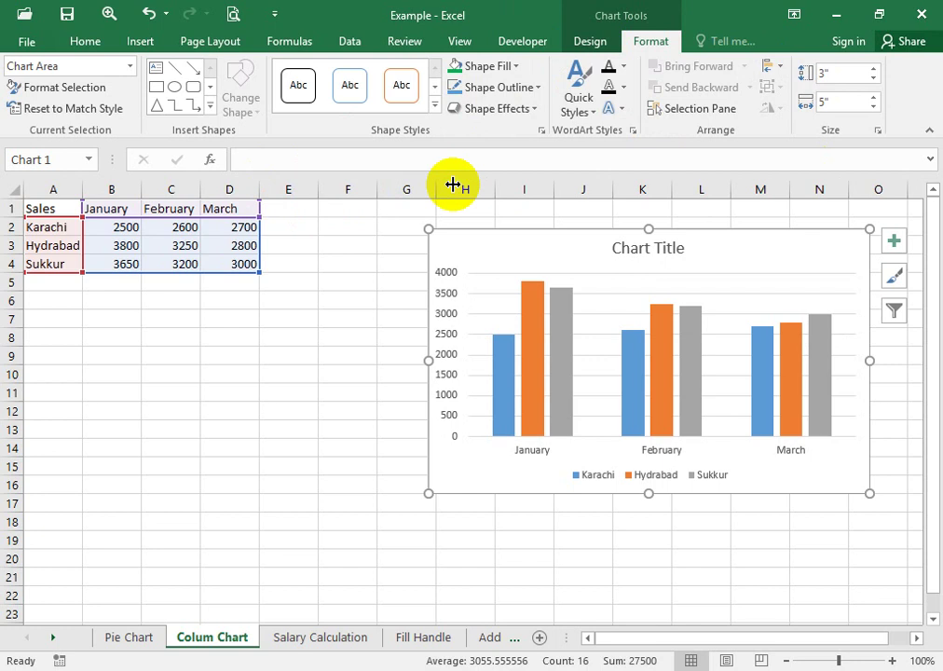
{"action": "left_click", "coordinate": [591, 42]}
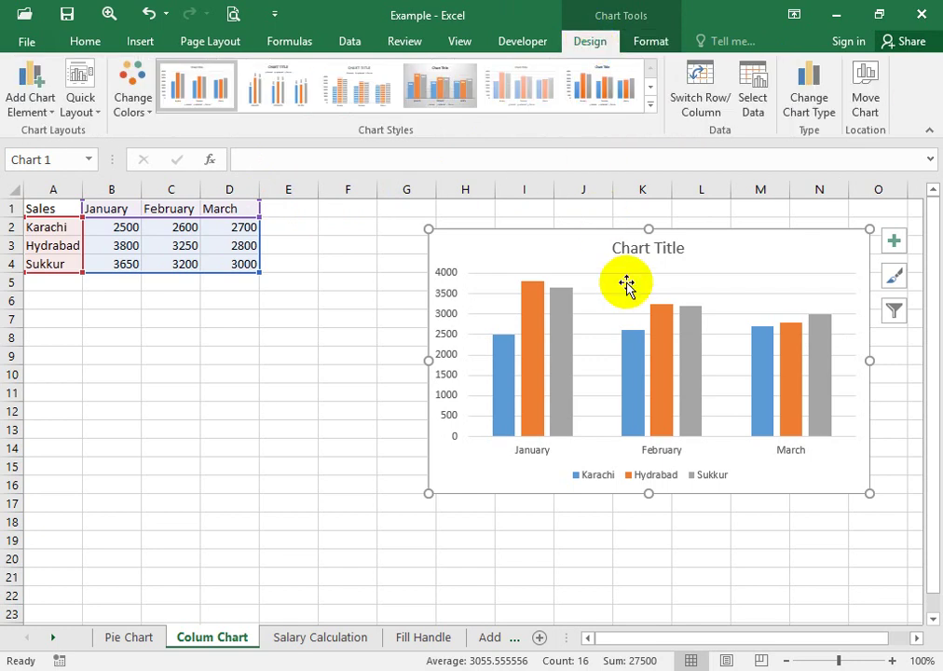
{"action": "mouse_move", "coordinate": [674, 317]}
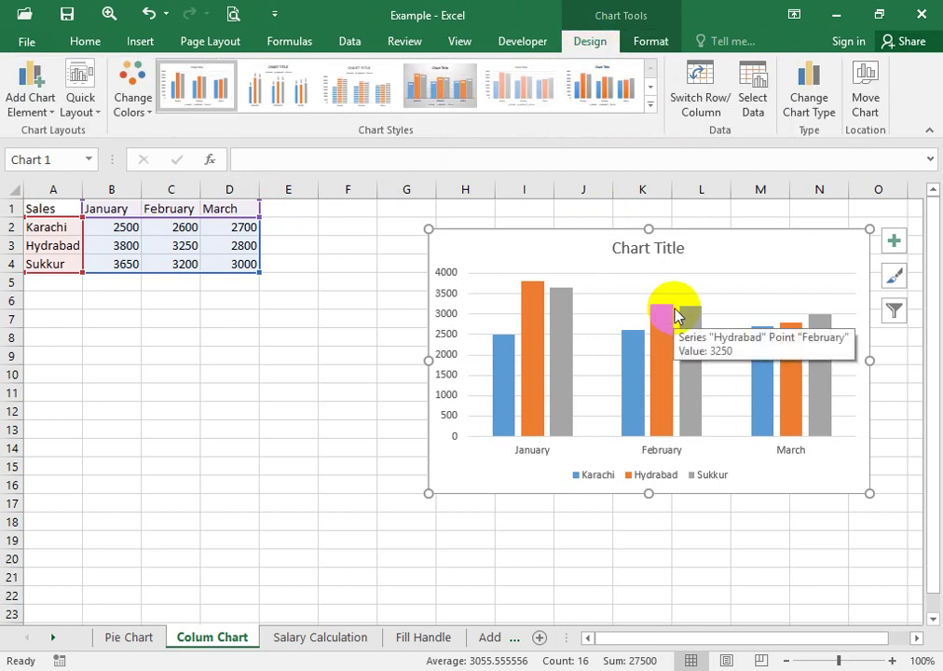
{"action": "left_click", "coordinate": [43, 112]}
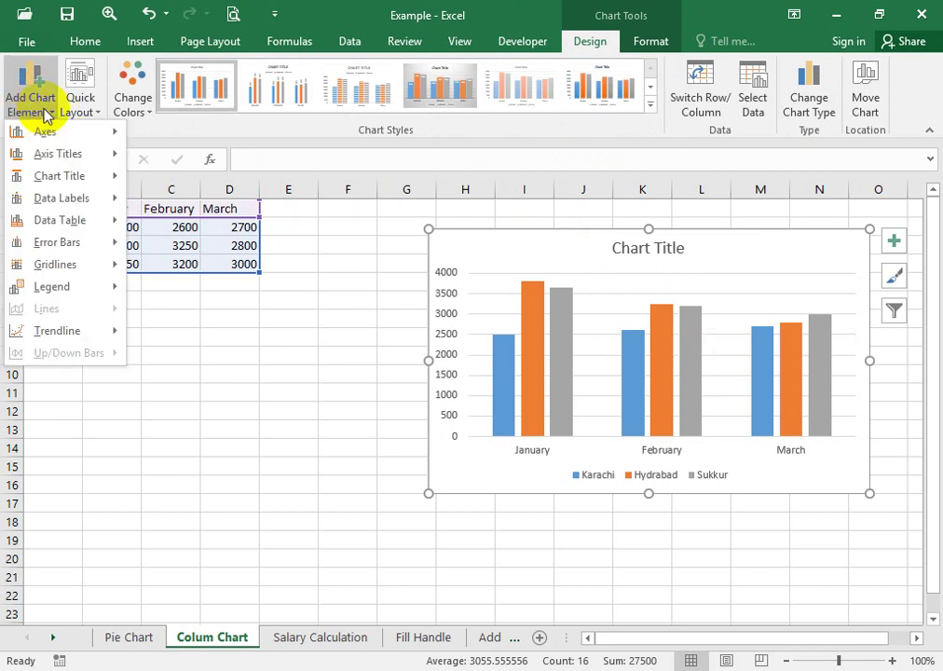
{"action": "mouse_move", "coordinate": [43, 270]}
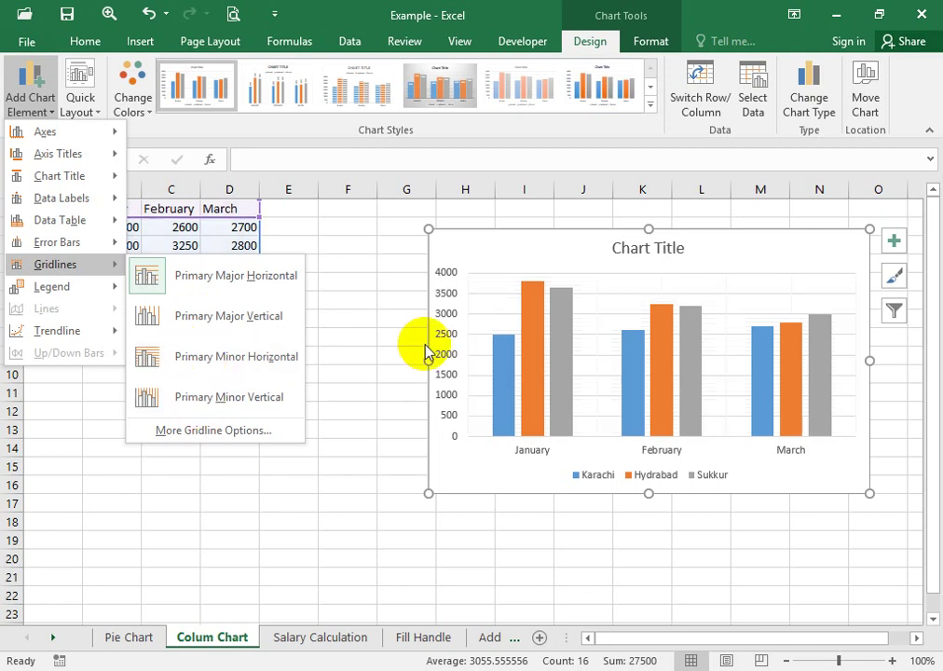
{"action": "left_click", "coordinate": [259, 362]}
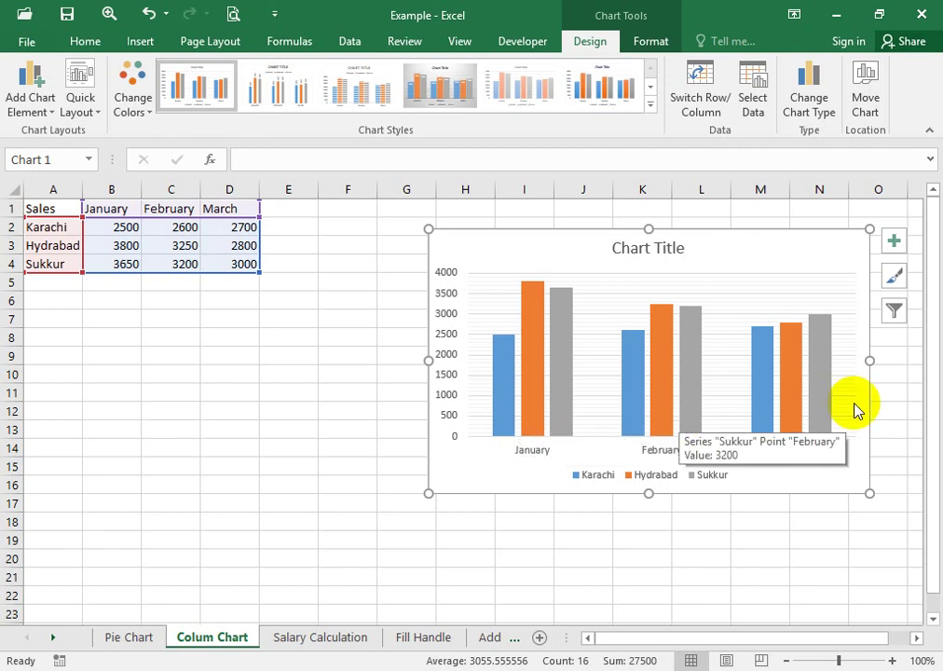
Switch the column chart's rows and columns so the cities form the categories and the months form the series
{"action": "left_click", "coordinate": [572, 377]}
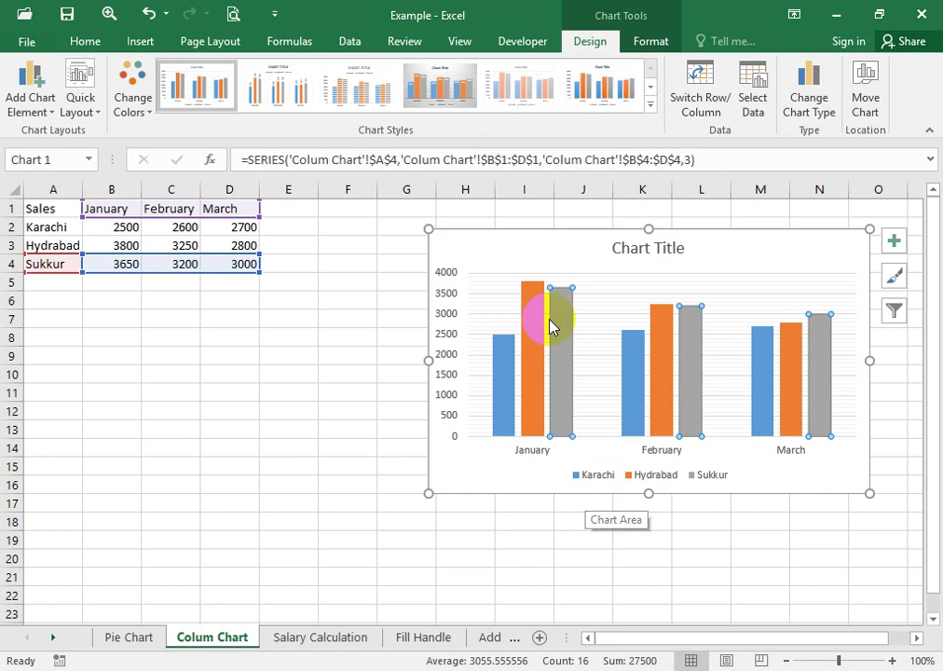
{"action": "left_click", "coordinate": [524, 297]}
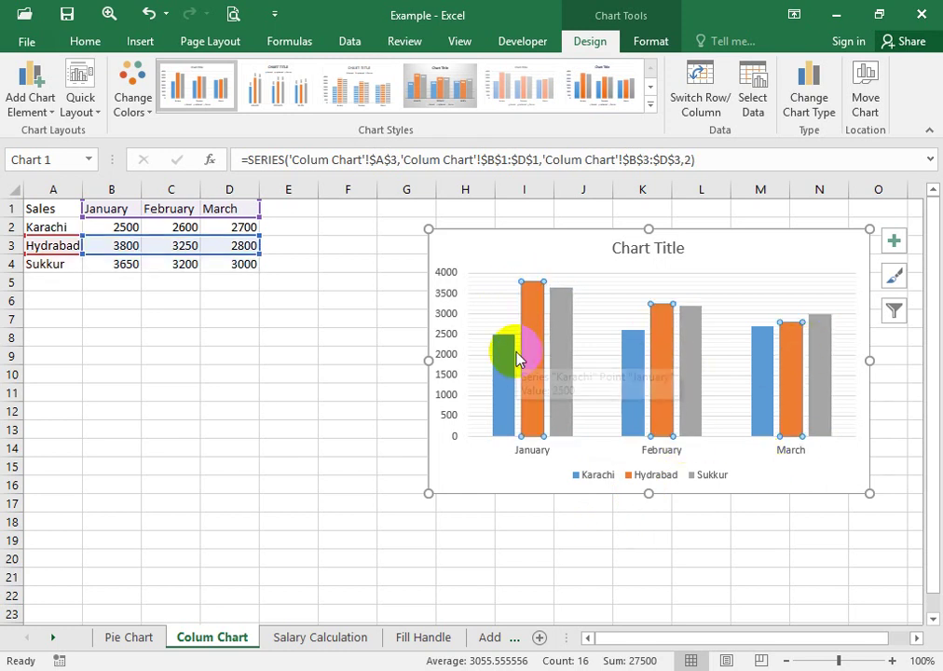
{"action": "mouse_move", "coordinate": [515, 356]}
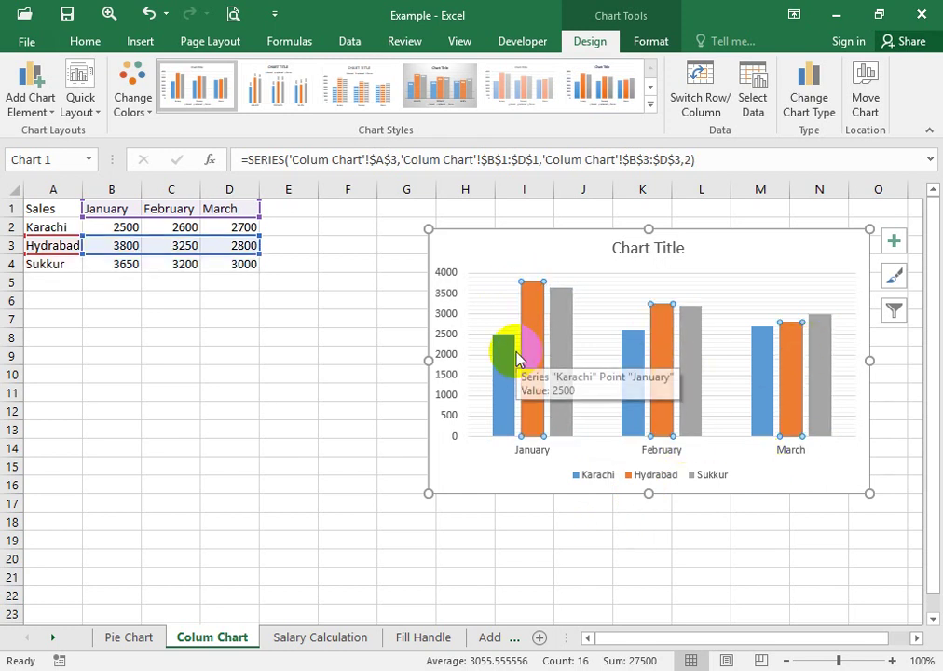
{"action": "left_click", "coordinate": [504, 400]}
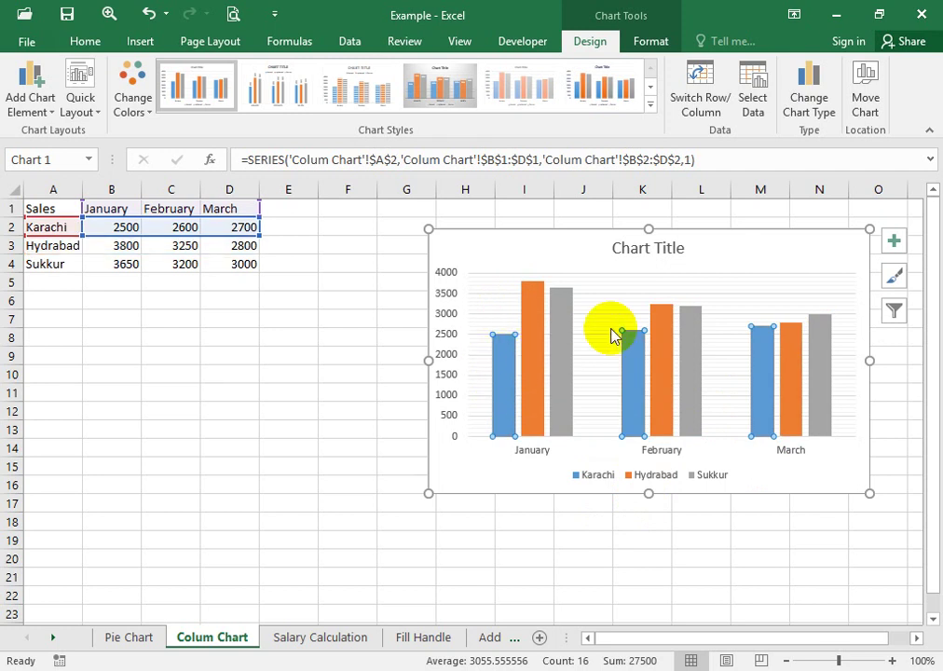
{"action": "left_click", "coordinate": [774, 464]}
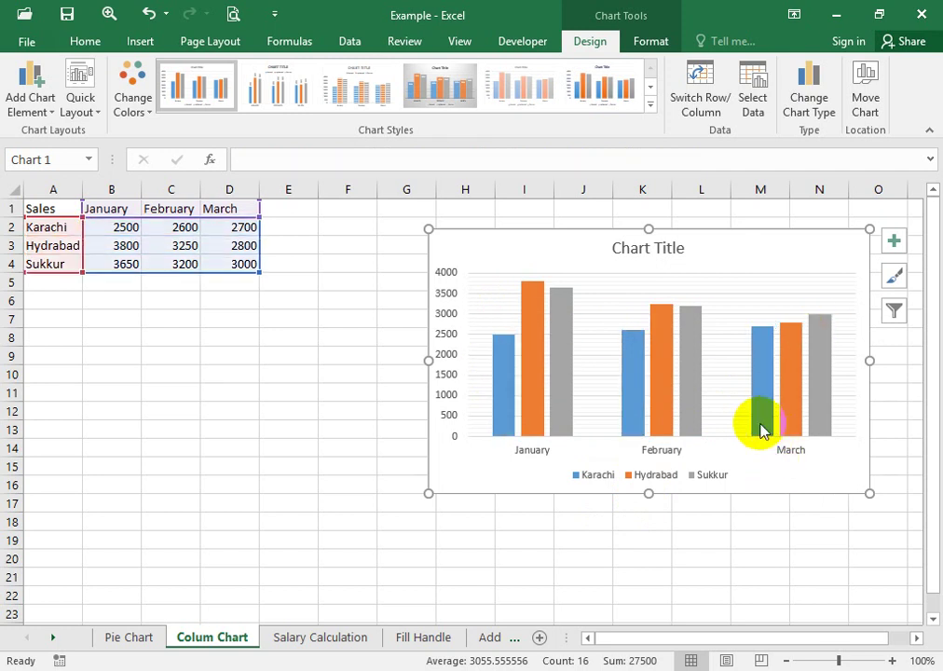
{"action": "left_click", "coordinate": [695, 98]}
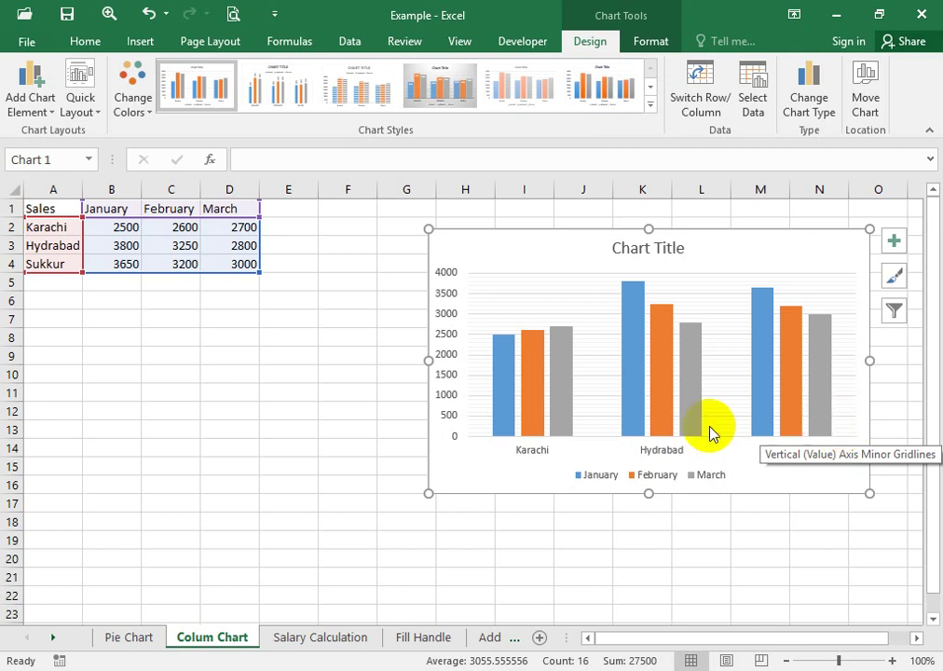
{"action": "left_click", "coordinate": [526, 404]}
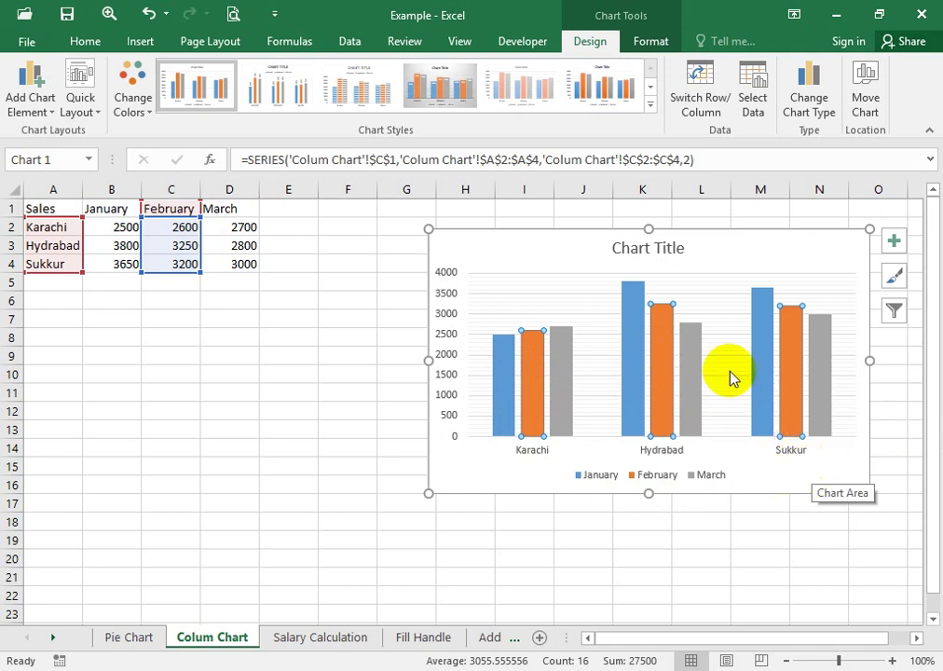
Set the column chart's title position to Above Chart
{"action": "left_click", "coordinate": [28, 101]}
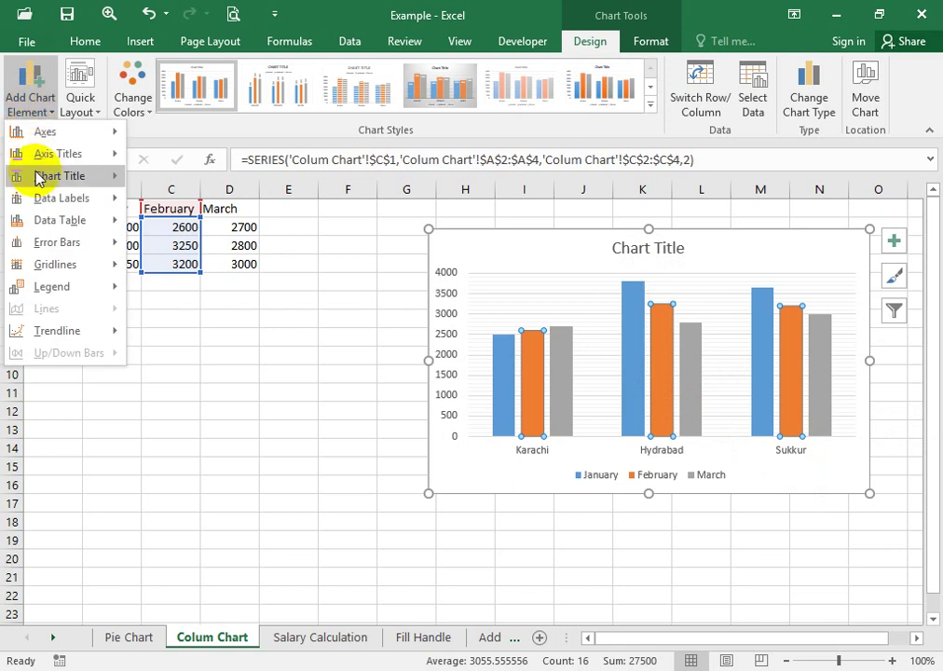
{"action": "mouse_move", "coordinate": [51, 185]}
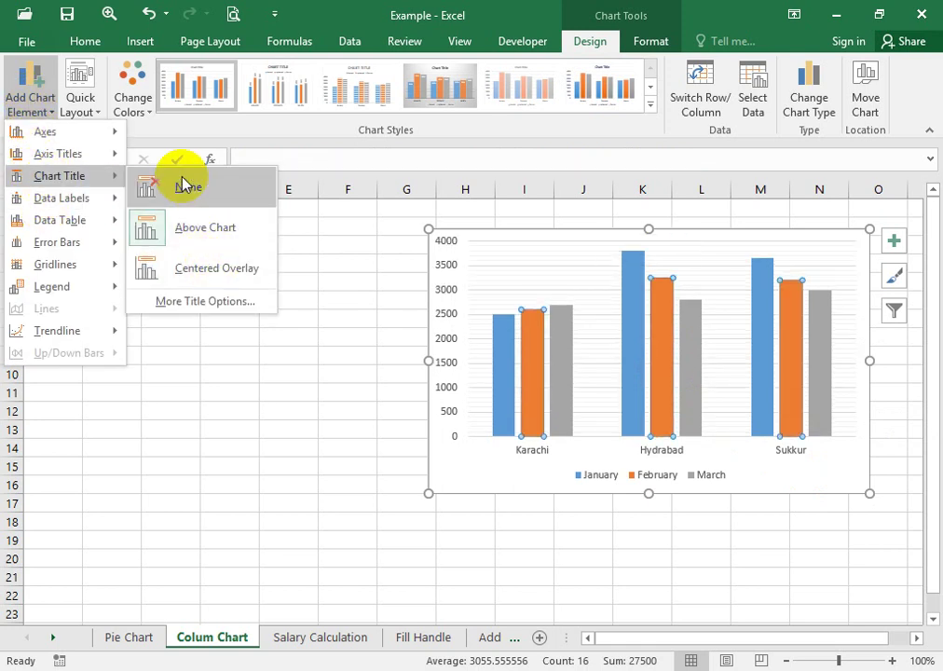
{"action": "left_click", "coordinate": [185, 244]}
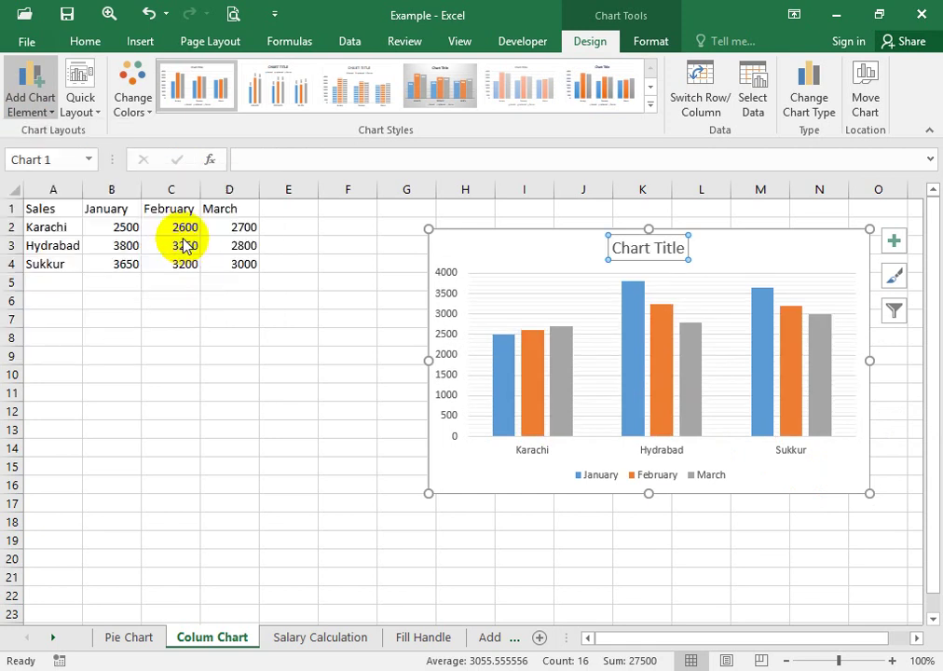
Add data labels to all columns at the Inside End position and compare them with the sales figures in B2:D4
{"action": "left_click", "coordinate": [42, 93]}
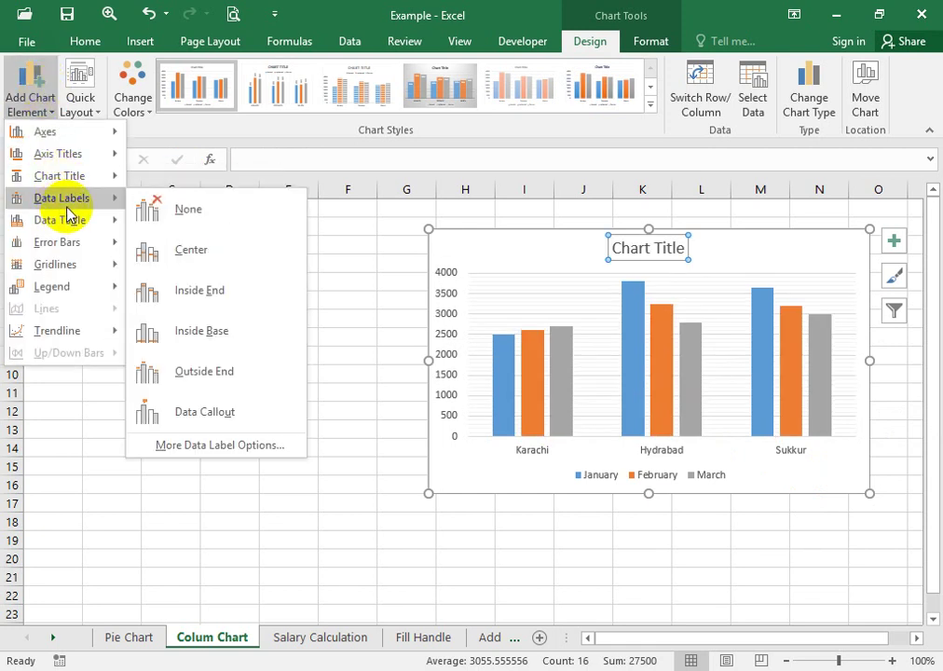
{"action": "left_click", "coordinate": [191, 292]}
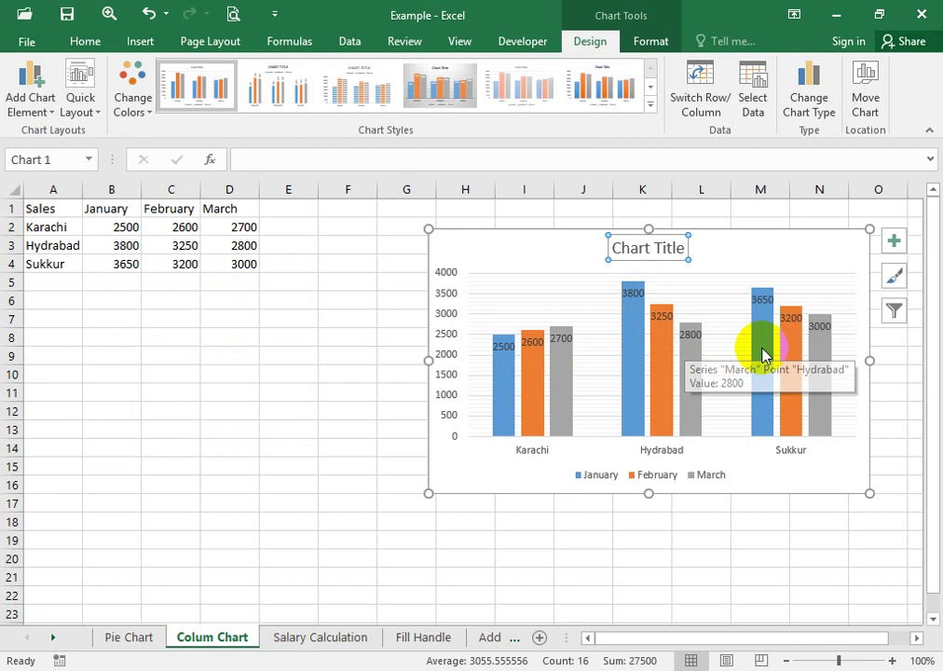
{"action": "left_click", "coordinate": [127, 244]}
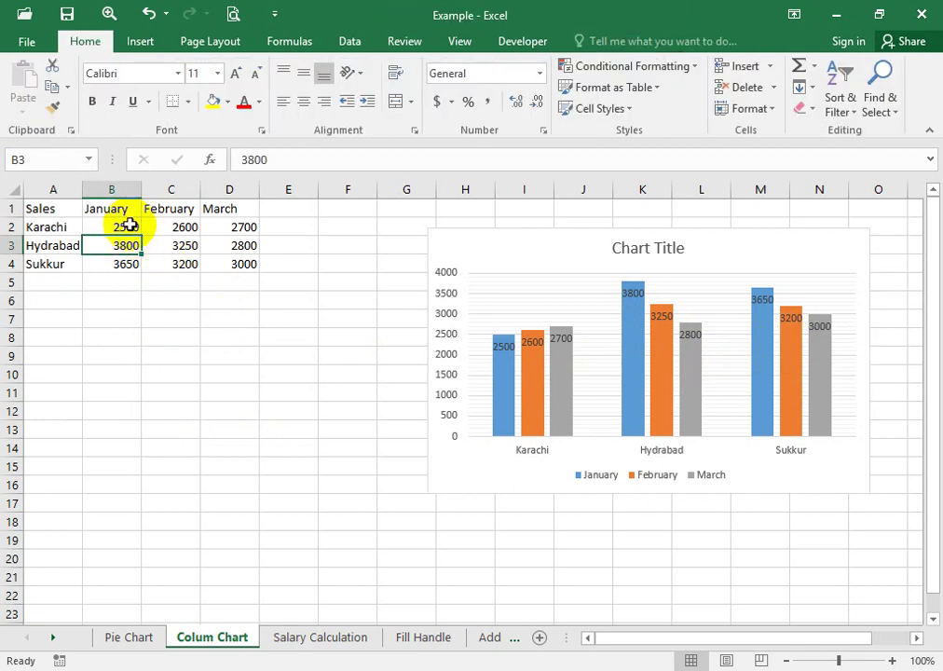
{"action": "left_click_drag", "start_coordinate": [115, 225], "coordinate": [220, 266]}
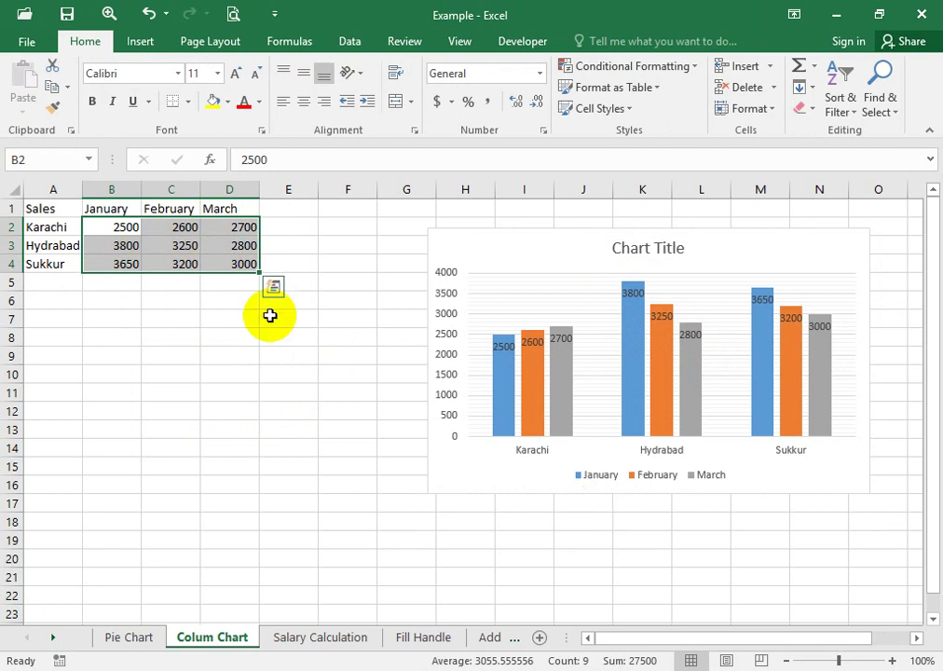
Fill the column chart's area with a dark blue gradient that lightens from top to bottom
{"action": "left_click", "coordinate": [745, 483]}
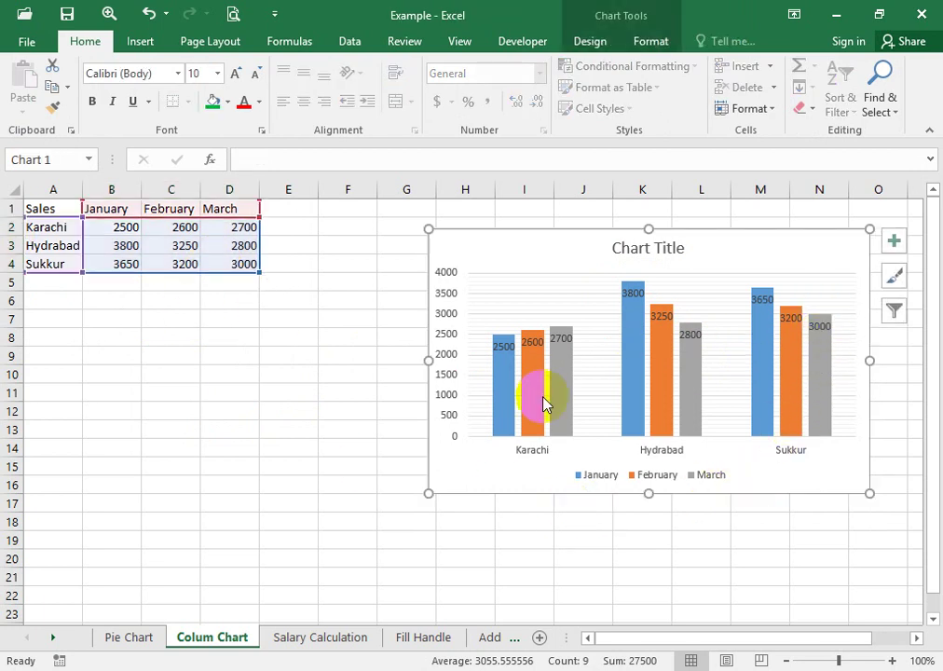
{"action": "left_click", "coordinate": [509, 249]}
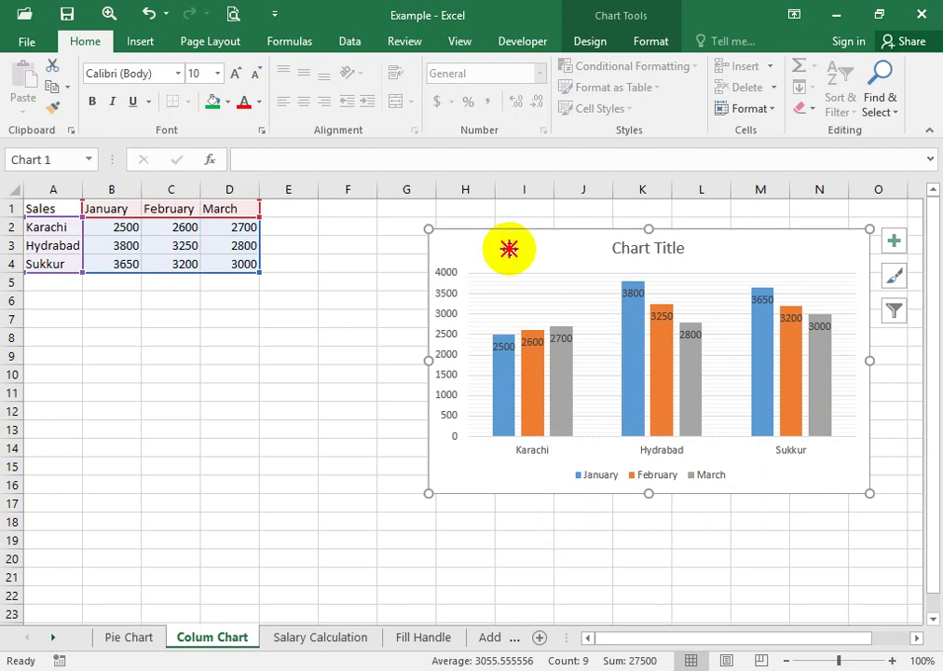
{"action": "left_click", "coordinate": [642, 44]}
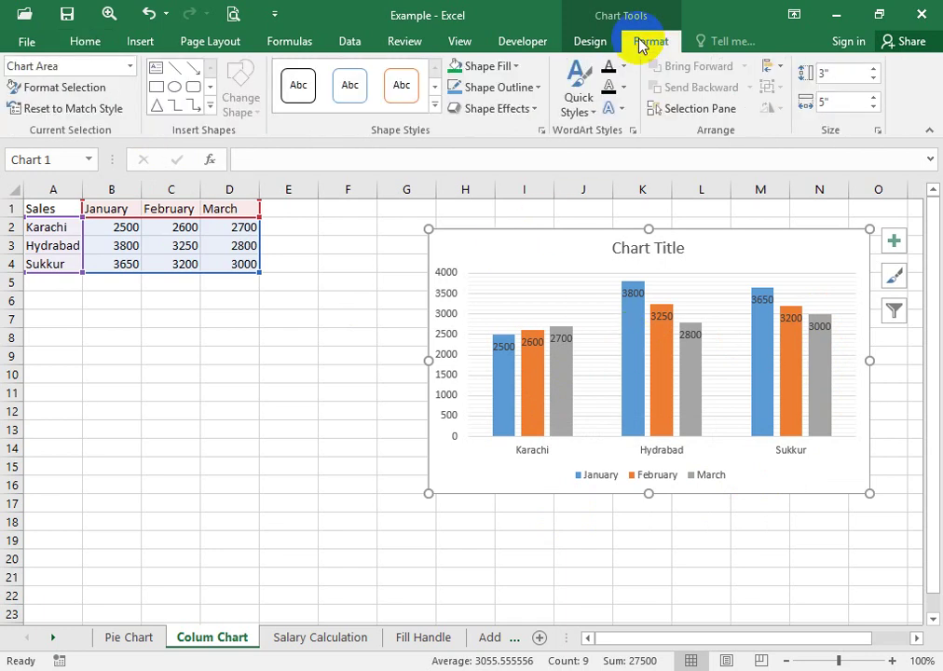
{"action": "left_click", "coordinate": [519, 69]}
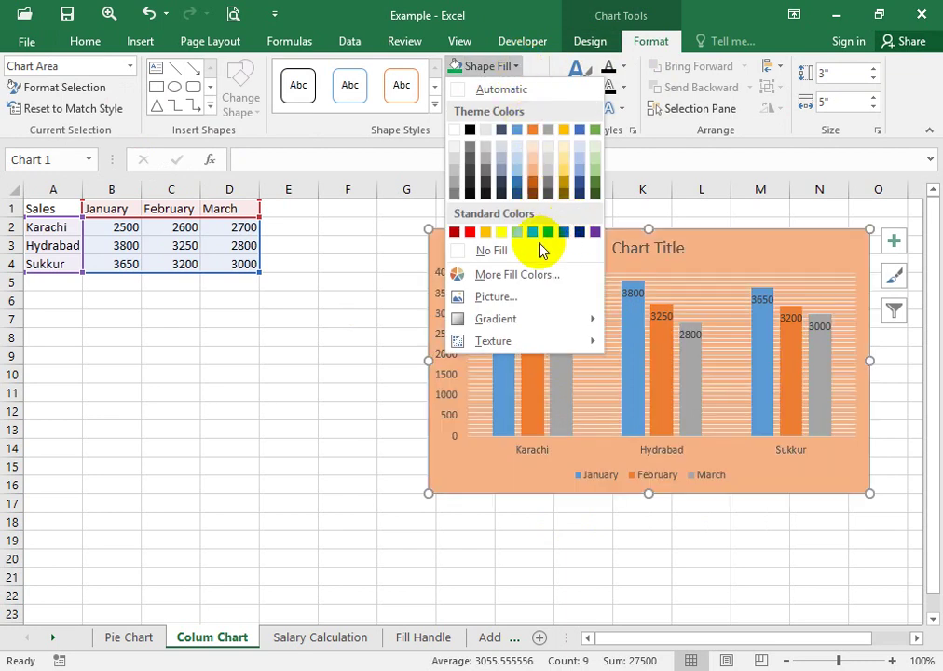
{"action": "mouse_move", "coordinate": [512, 320]}
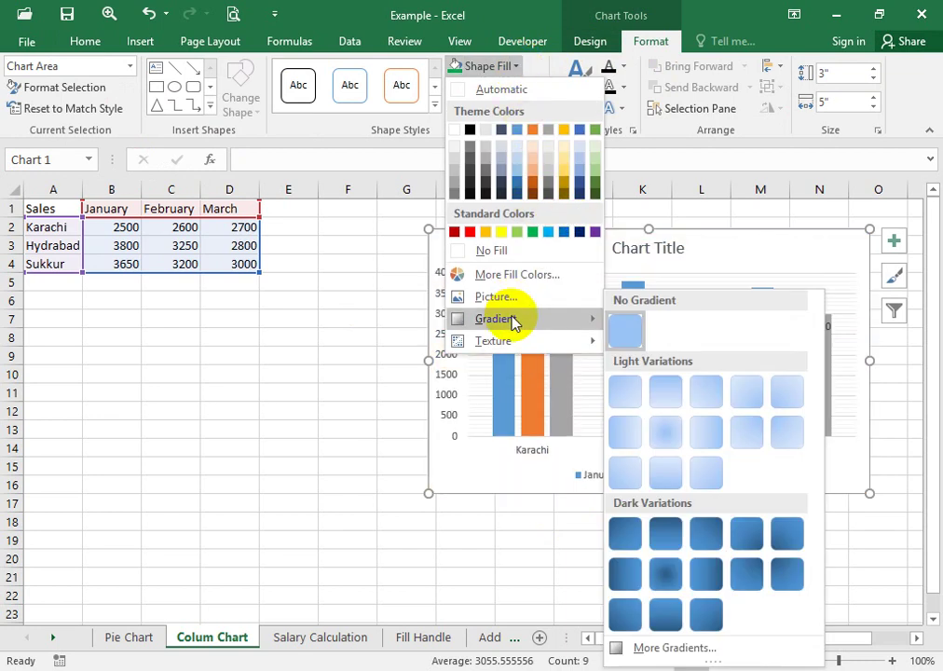
{"action": "left_click", "coordinate": [667, 538]}
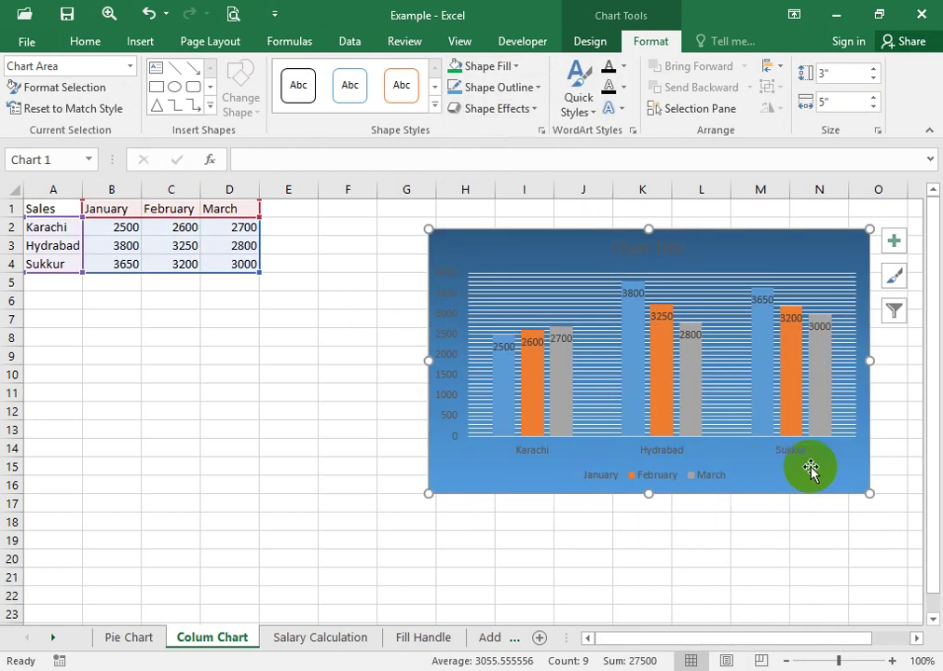
Replace the chart area's fill with the white marble texture
{"action": "left_click", "coordinate": [537, 88]}
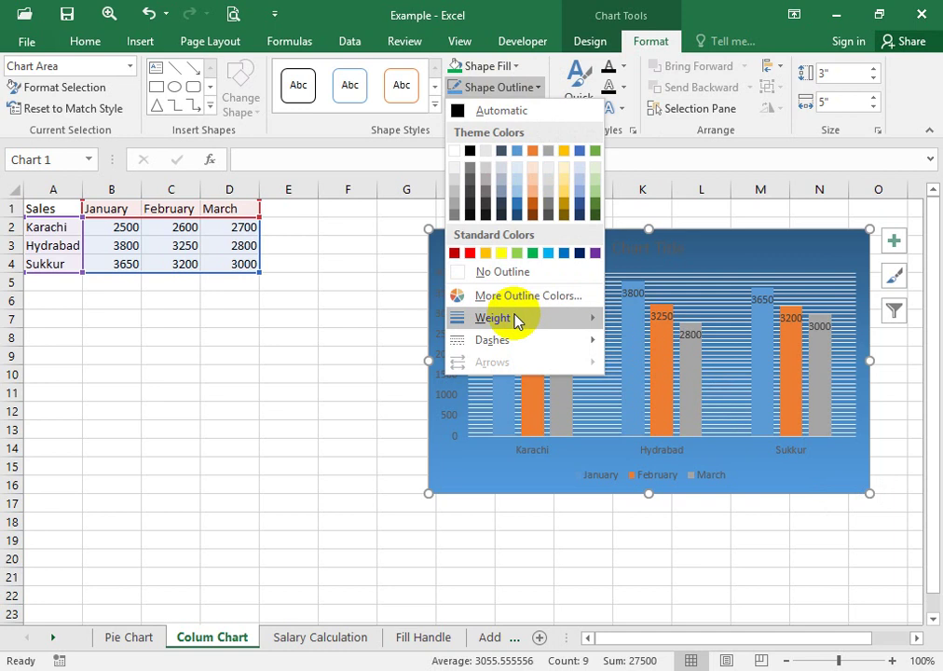
{"action": "mouse_move", "coordinate": [522, 318]}
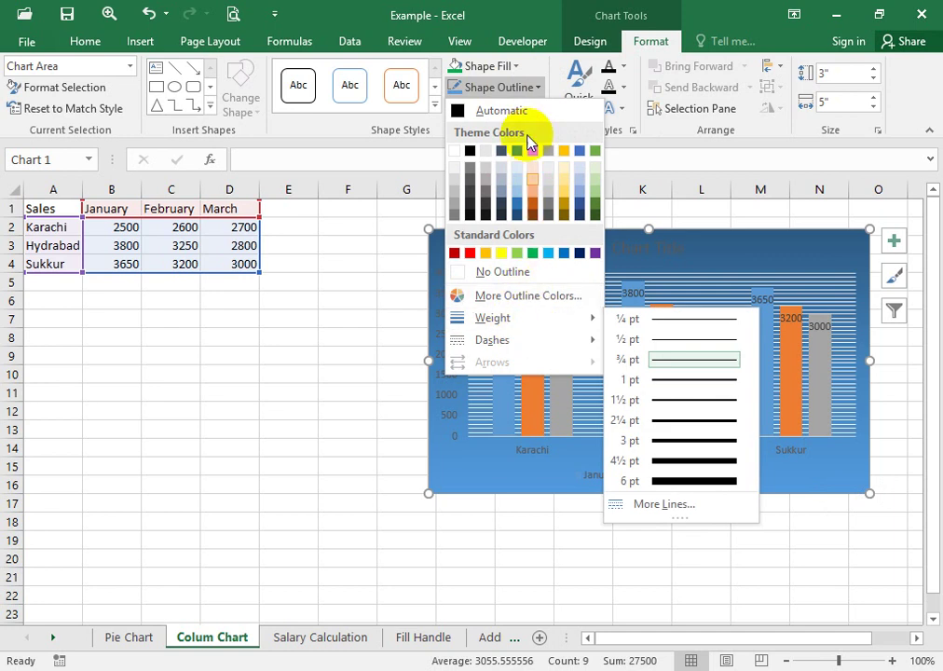
{"action": "left_click", "coordinate": [501, 69]}
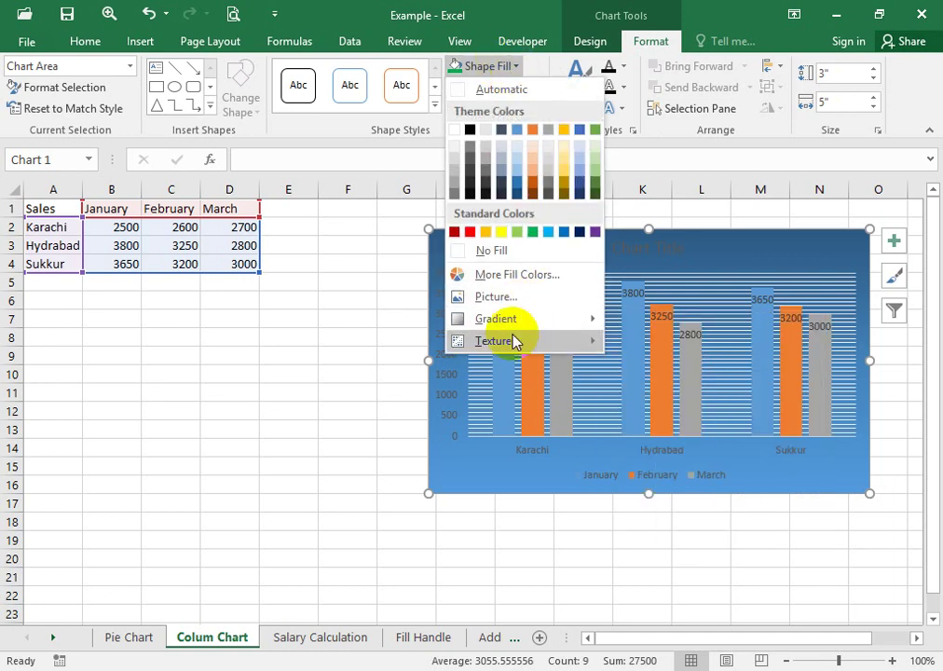
{"action": "mouse_move", "coordinate": [516, 345]}
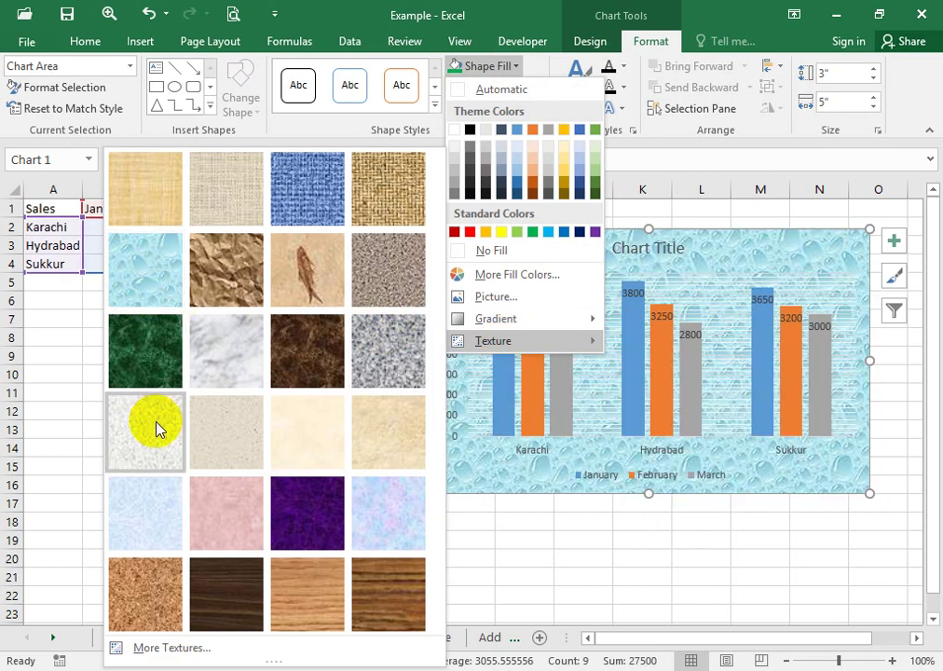
{"action": "left_click", "coordinate": [227, 368]}
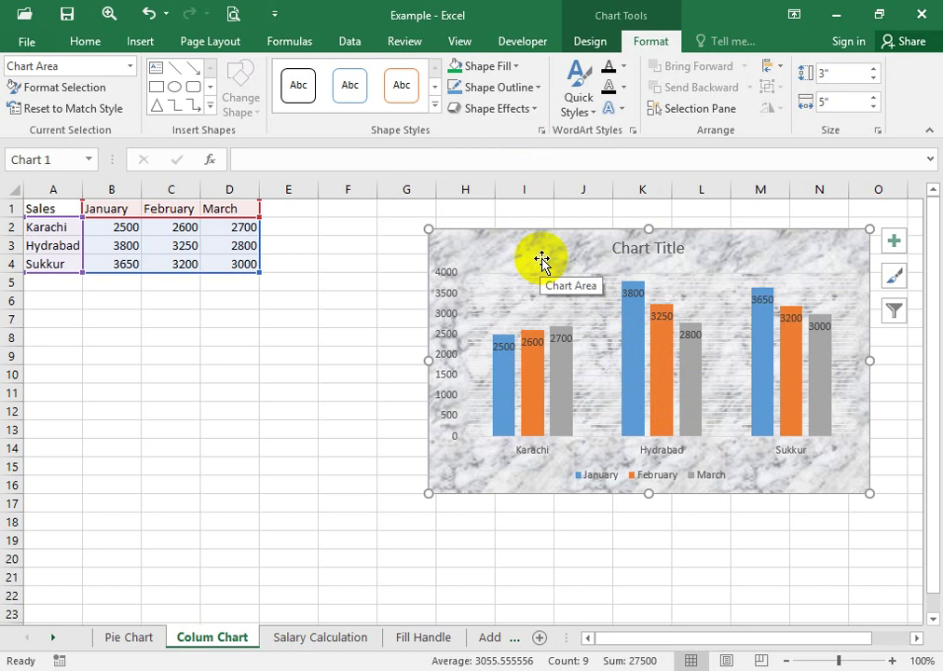
Preview the Line, Pie, Bar, Area, X Y (Scatter), Stock and Radar types as alternatives for the column chart
{"action": "left_click", "coordinate": [570, 48]}
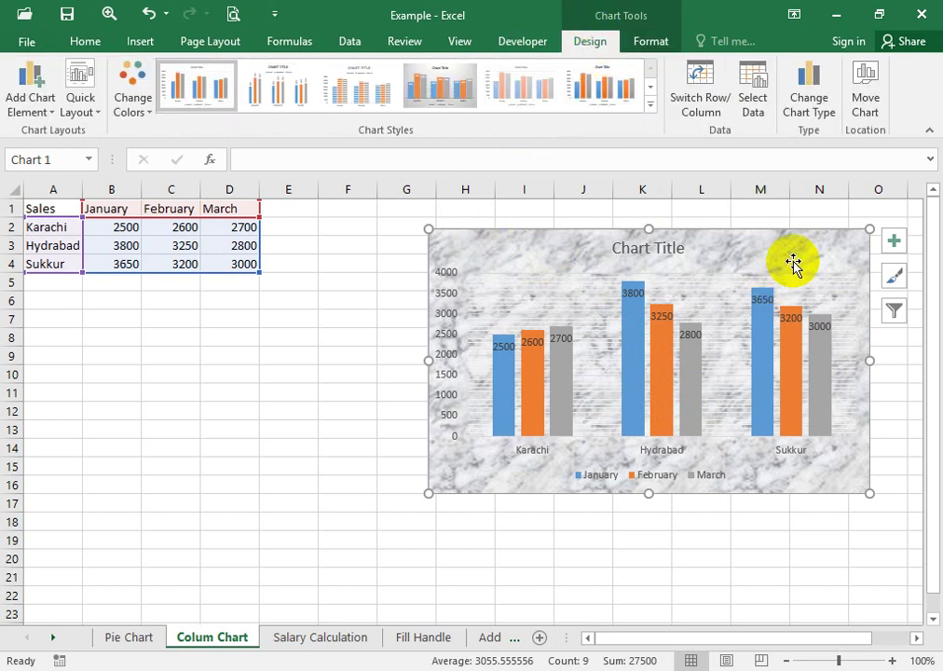
{"action": "left_click", "coordinate": [807, 103]}
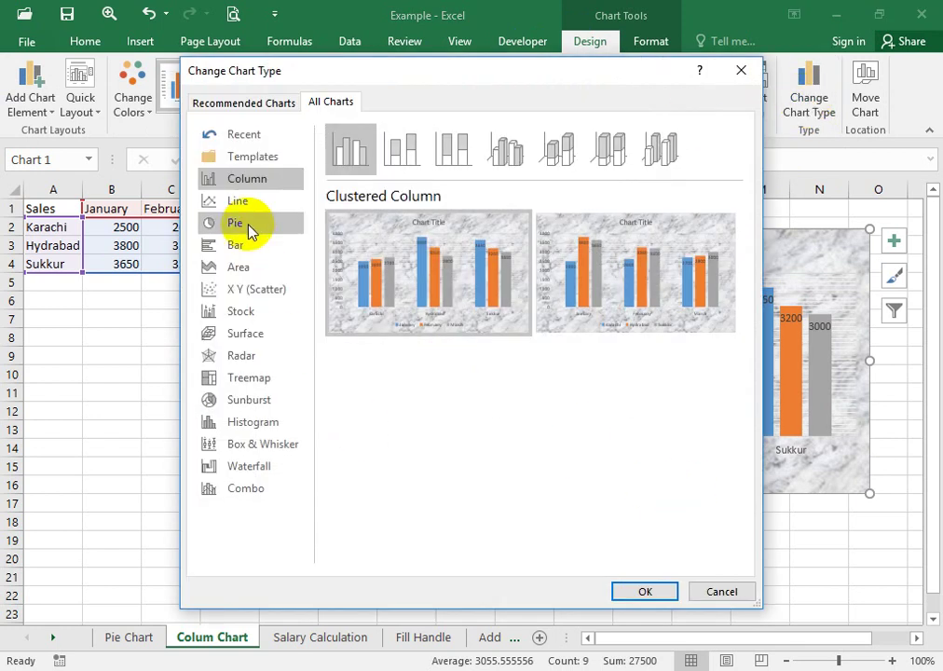
{"action": "left_click", "coordinate": [241, 203]}
{"action": "mouse_move", "coordinate": [582, 259]}
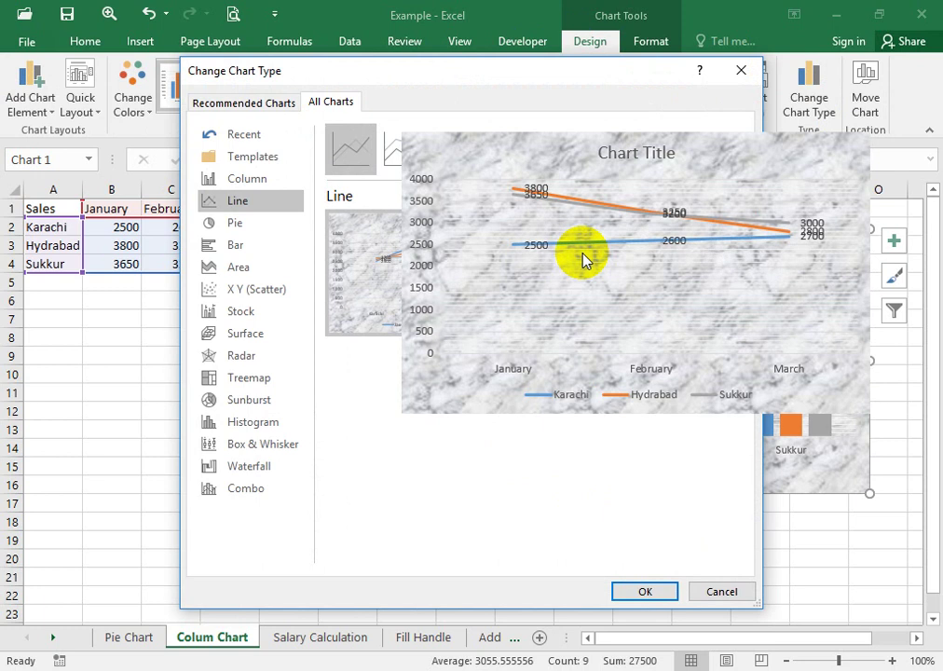
{"action": "left_click", "coordinate": [244, 228]}
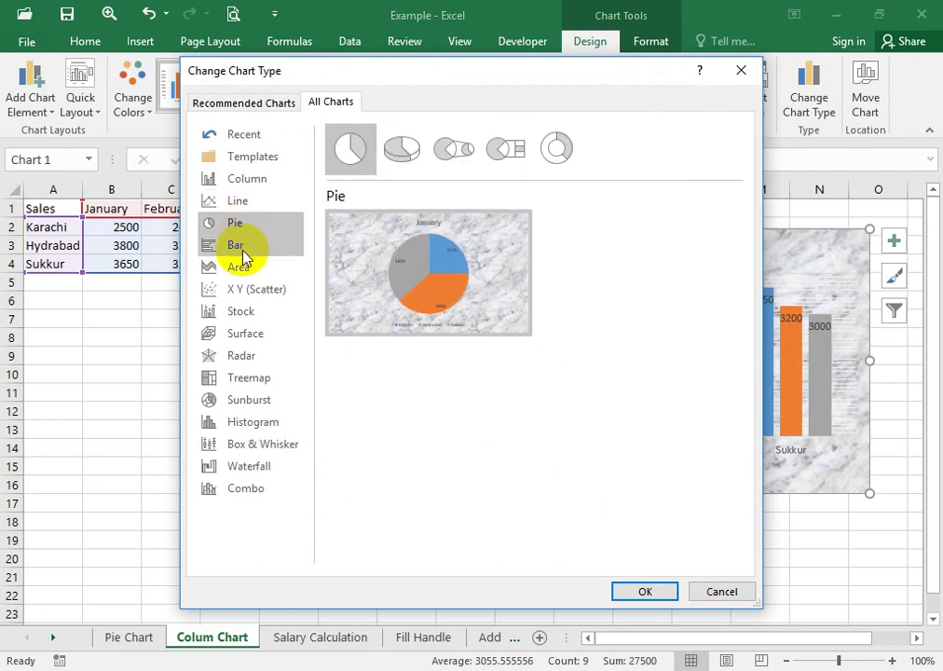
{"action": "left_click", "coordinate": [244, 253]}
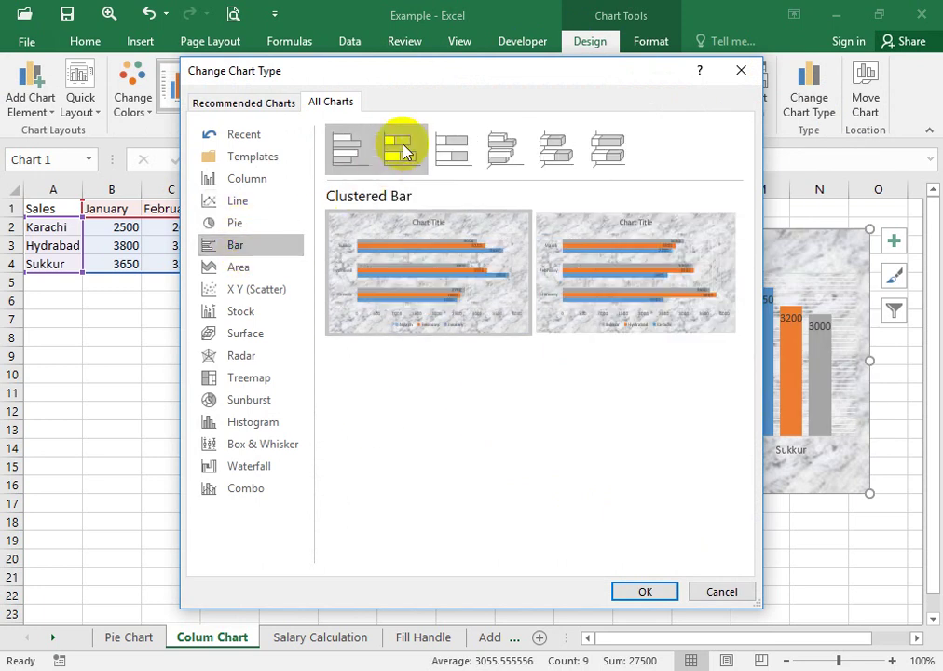
{"action": "left_click", "coordinate": [246, 271]}
{"action": "mouse_move", "coordinate": [347, 283]}
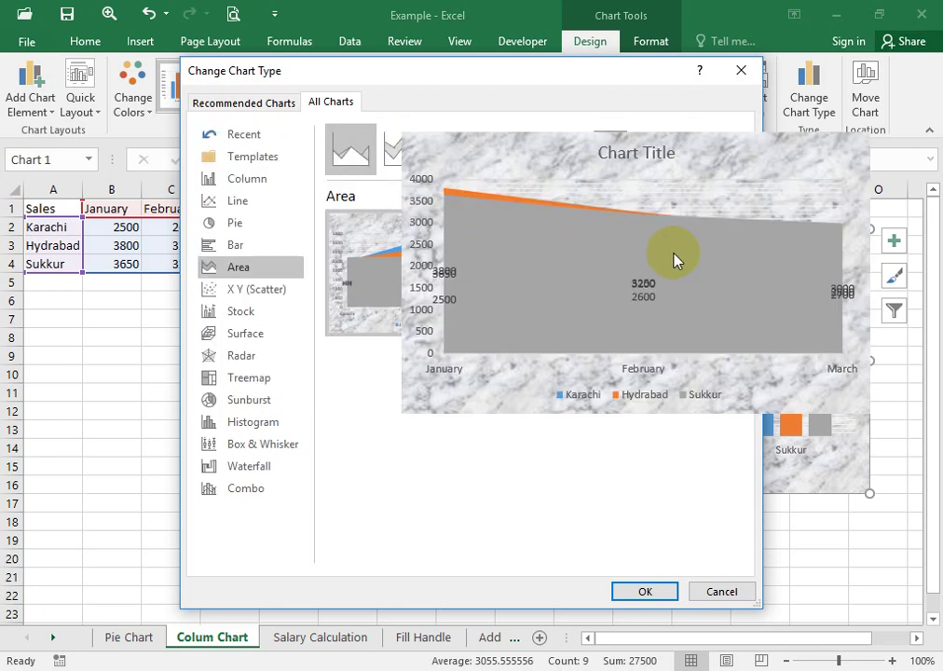
{"action": "left_click", "coordinate": [256, 294]}
{"action": "left_click", "coordinate": [255, 313]}
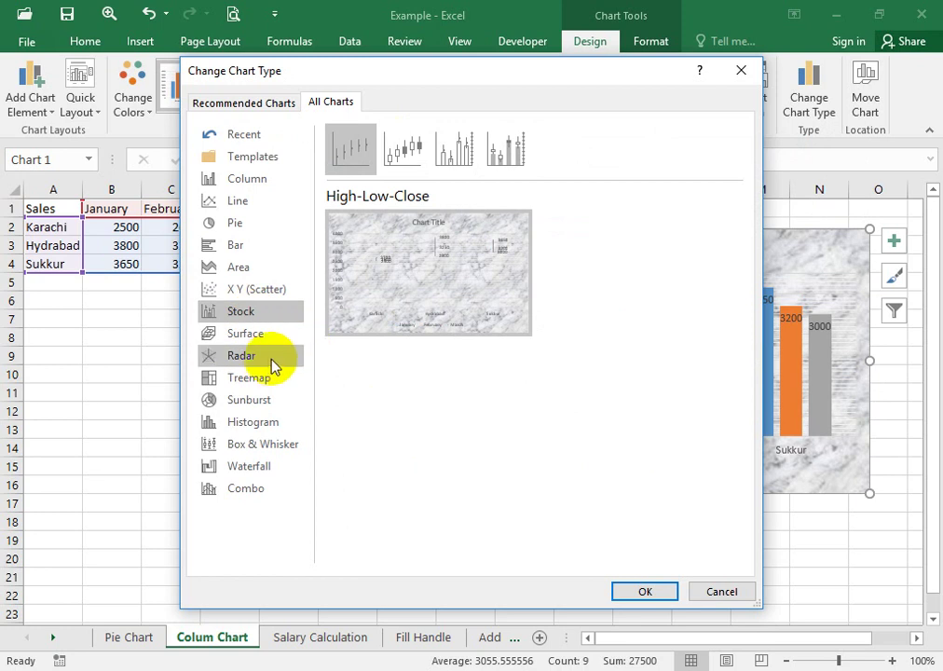
{"action": "left_click", "coordinate": [270, 359]}
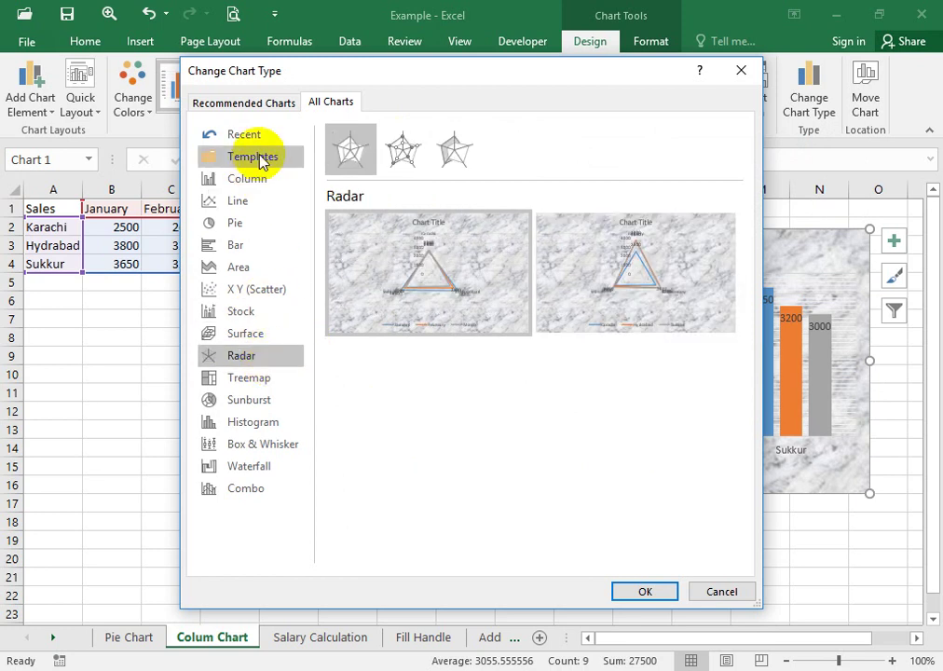
Change the column chart to Line with Markers and apply the dark grey chart style
{"action": "left_click", "coordinate": [250, 207]}
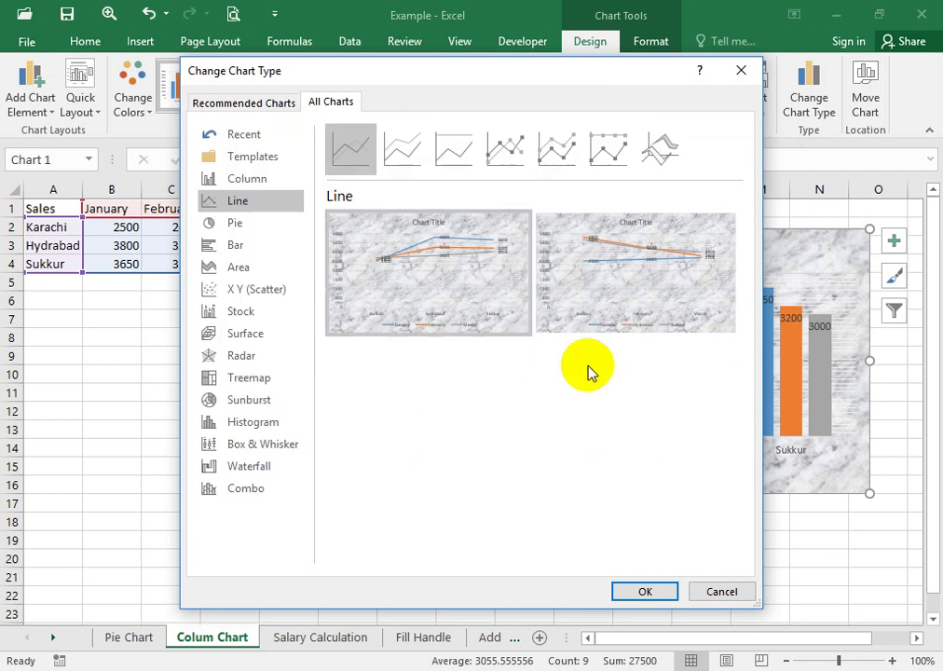
{"action": "left_click", "coordinate": [503, 149]}
{"action": "left_click", "coordinate": [641, 587]}
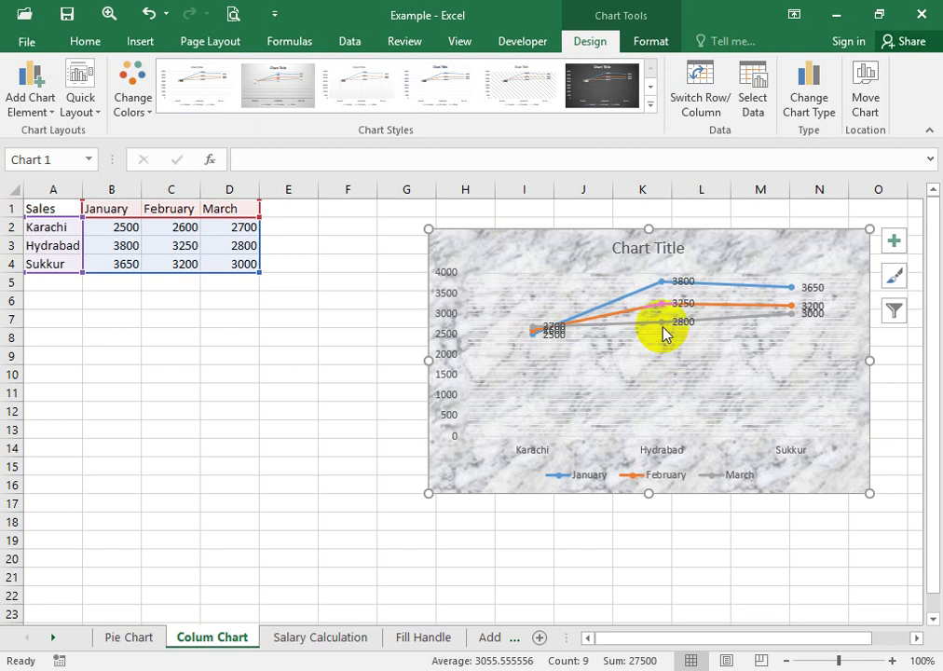
{"action": "left_click", "coordinate": [611, 101]}
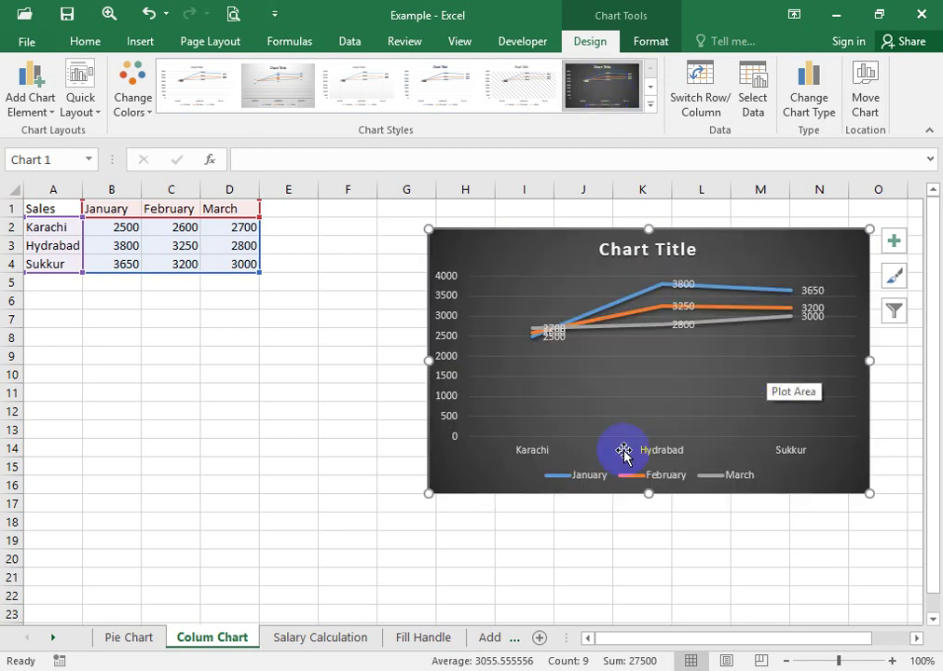
Change the chart type to 100% Stacked Bar and apply the quick layout that adds a data table with legend keys below the bars
{"action": "left_click", "coordinate": [828, 99]}
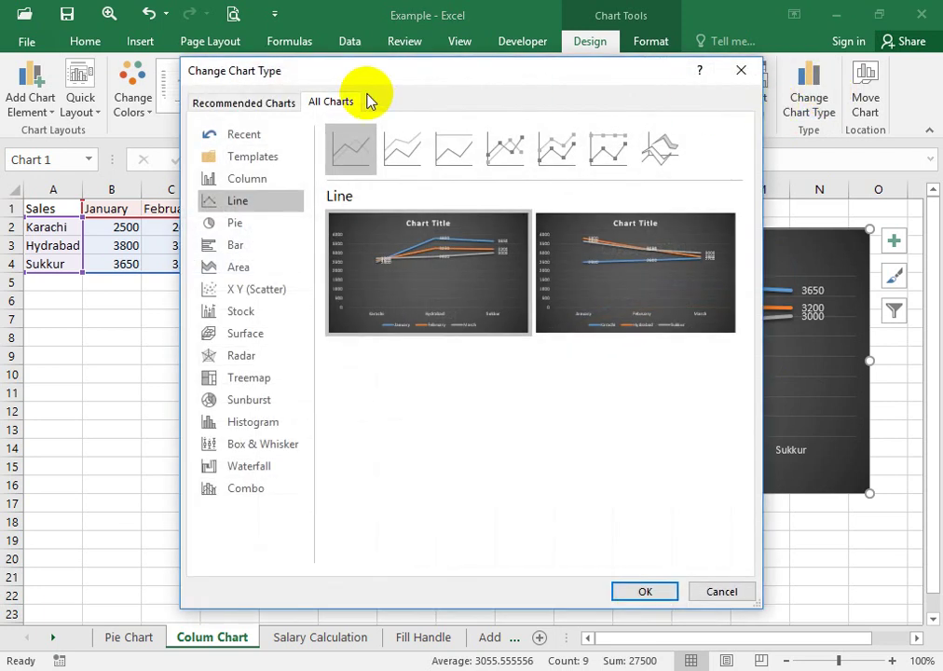
{"action": "left_click", "coordinate": [246, 183]}
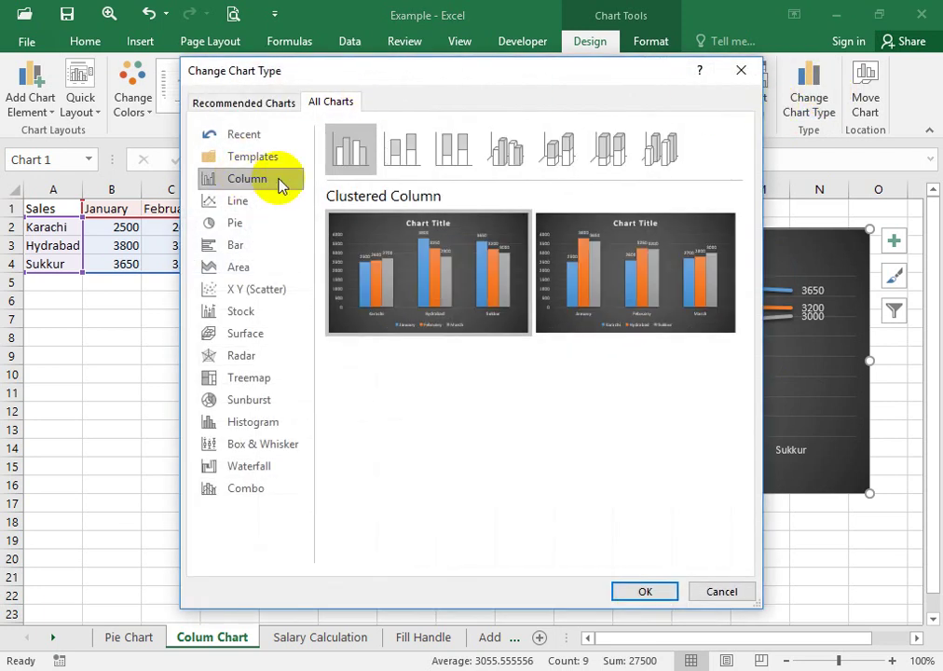
{"action": "left_click", "coordinate": [253, 244]}
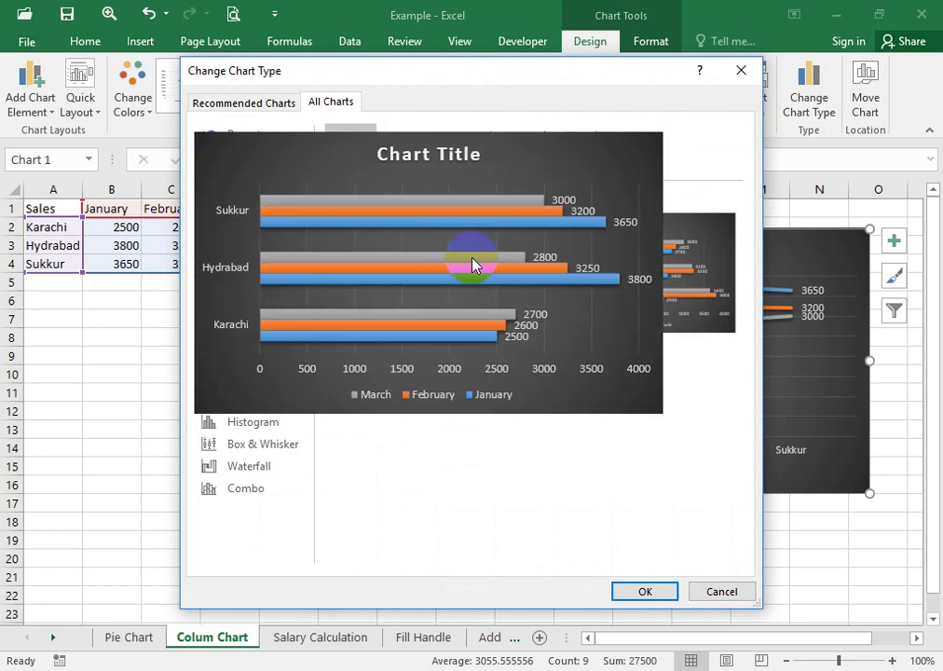
{"action": "left_click", "coordinate": [402, 148]}
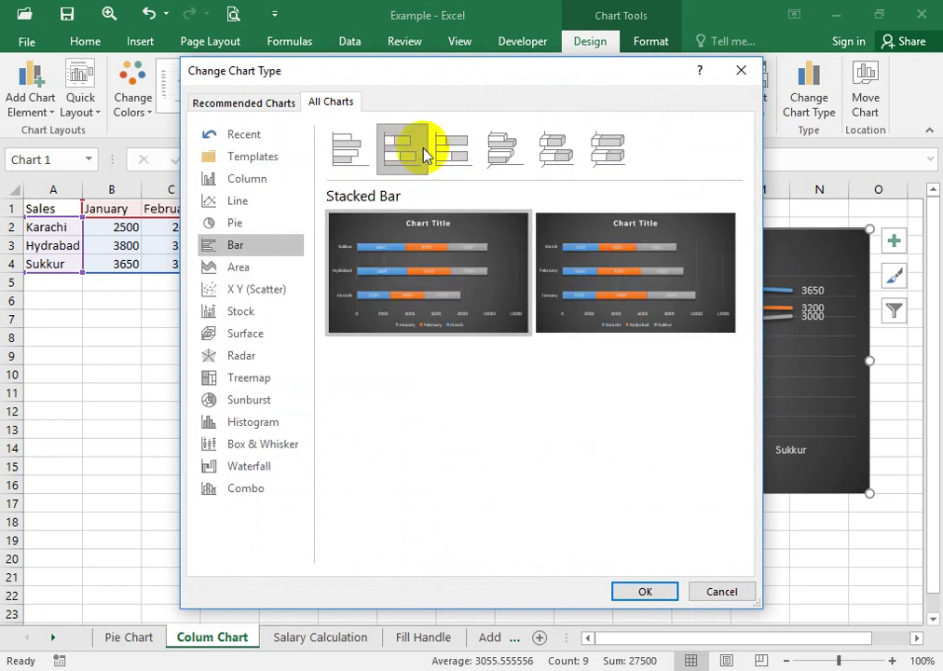
{"action": "left_click", "coordinate": [457, 151]}
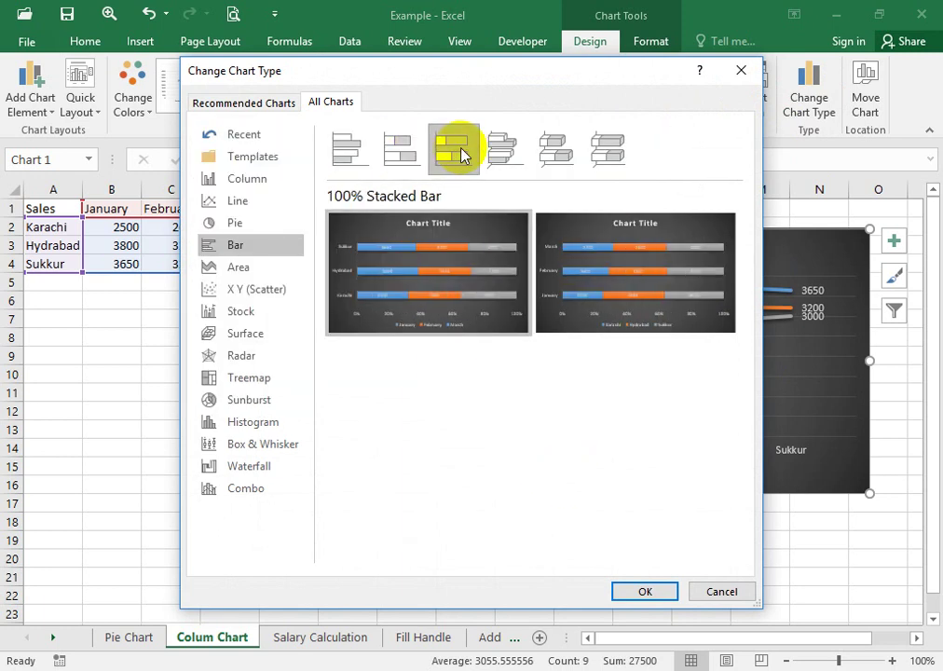
{"action": "left_click", "coordinate": [635, 595]}
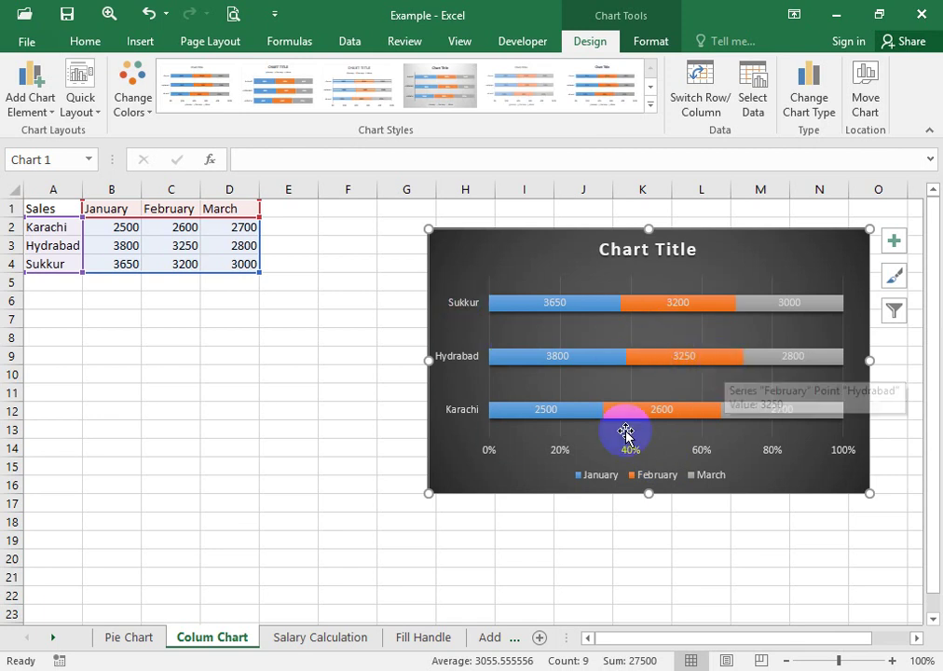
{"action": "left_click", "coordinate": [93, 119]}
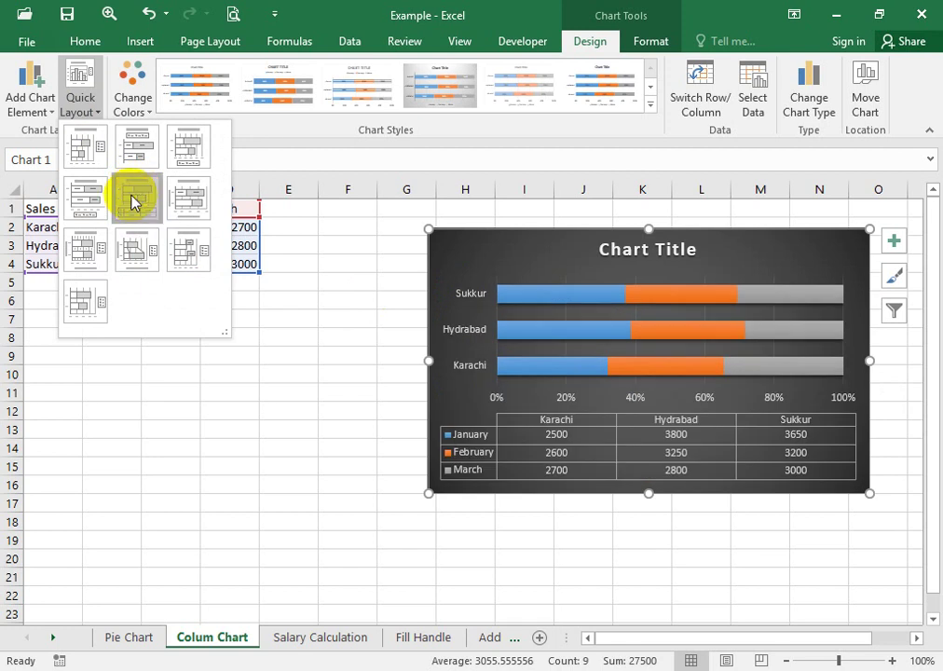
{"action": "left_click", "coordinate": [135, 204]}
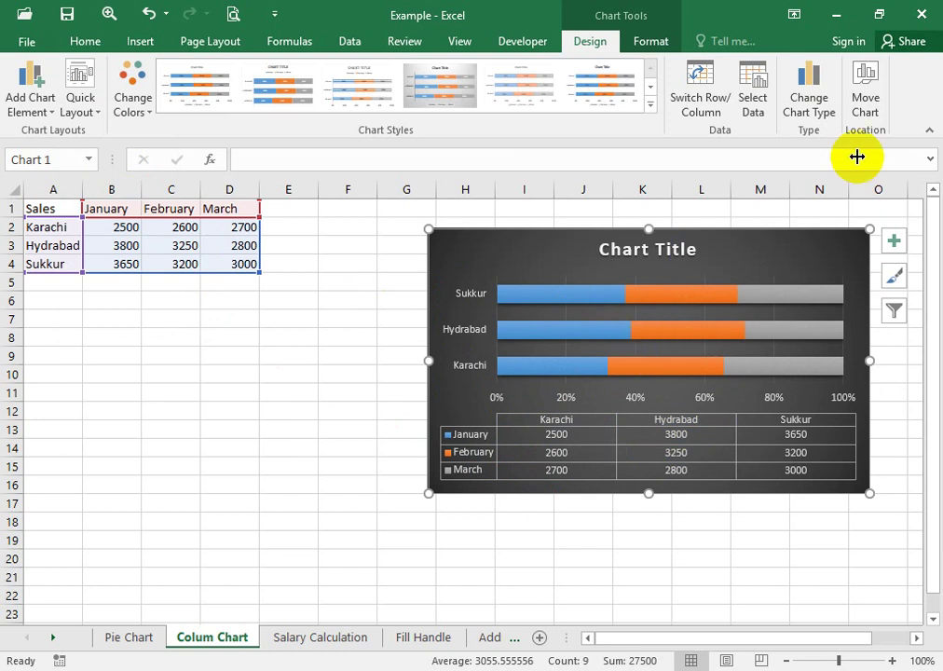
Move the stacked bar chart to a new sheet named Chart2
{"action": "left_click", "coordinate": [864, 96]}
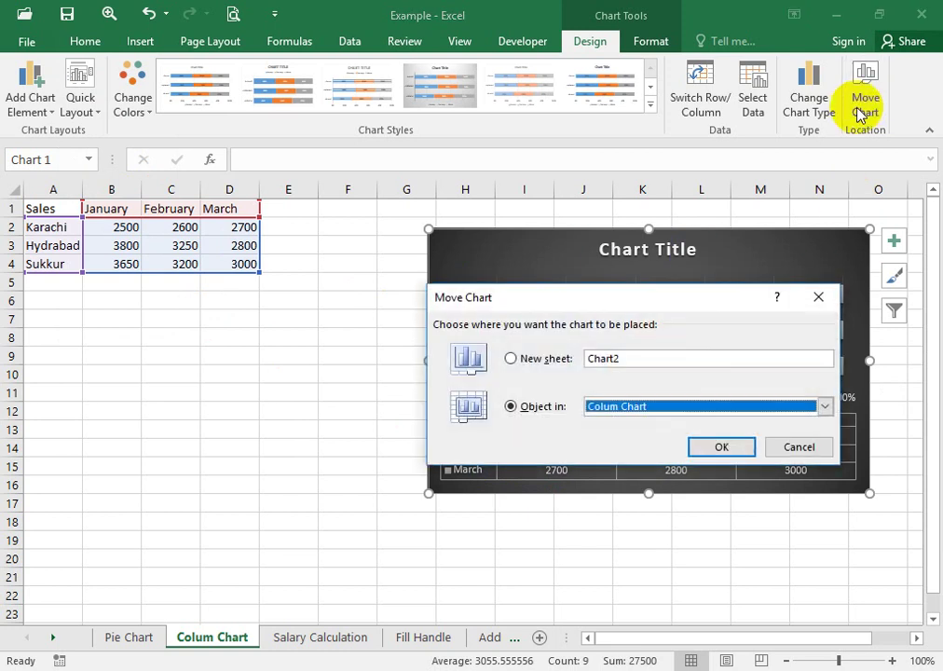
{"action": "left_click", "coordinate": [528, 359]}
{"action": "left_click", "coordinate": [722, 448]}
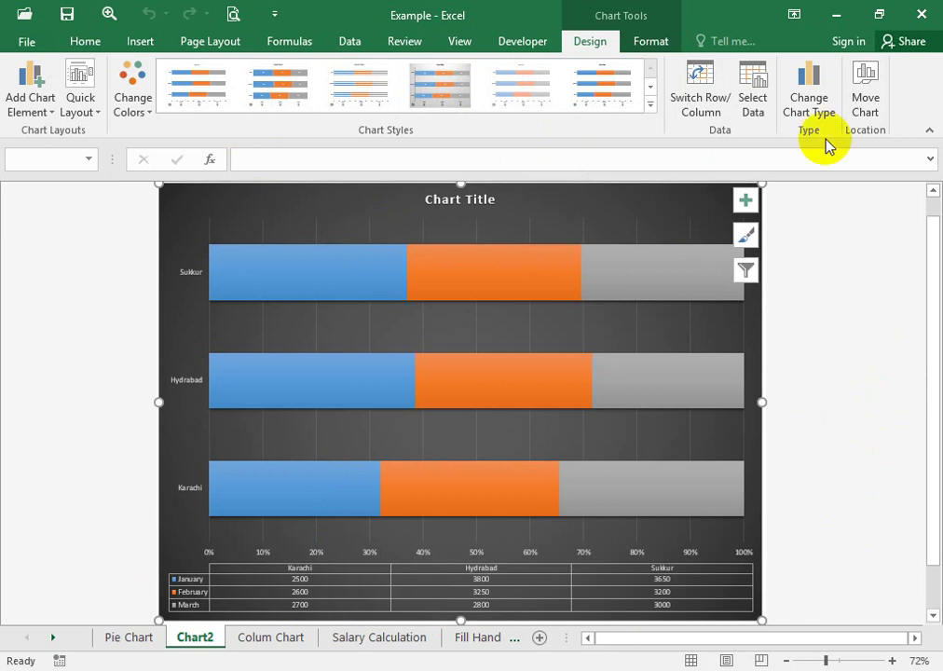
Move the chart from the Chart2 sheet into the Pie Chart worksheet as an object
{"action": "left_click", "coordinate": [858, 104]}
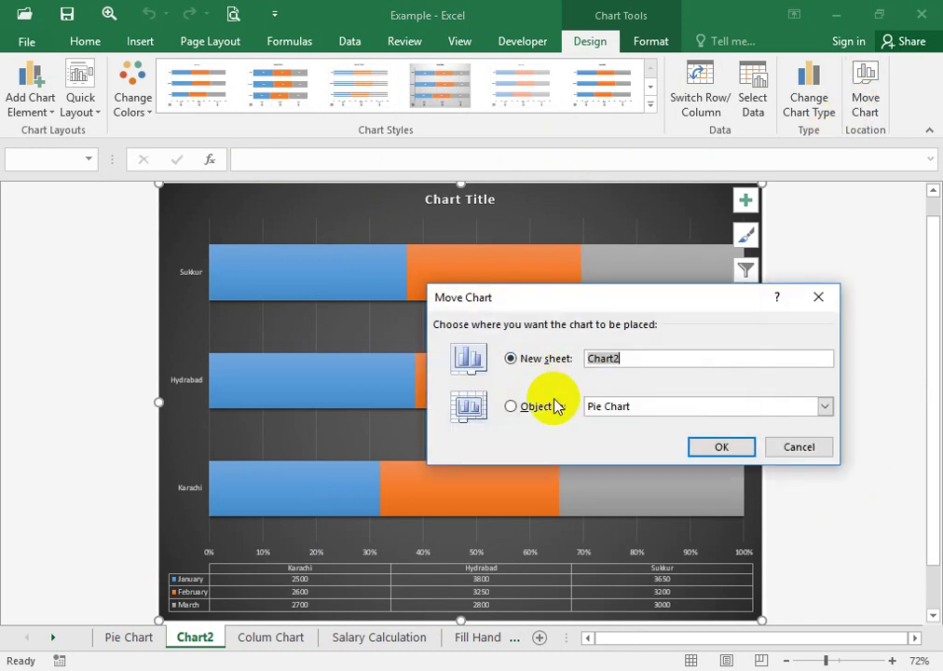
{"action": "left_click", "coordinate": [548, 410]}
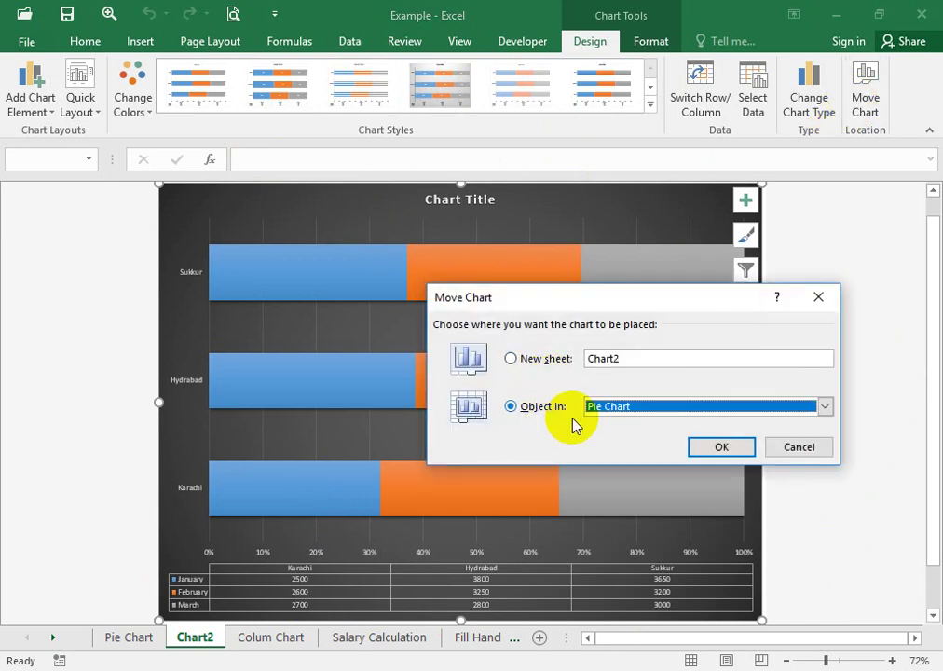
{"action": "left_click", "coordinate": [699, 450]}
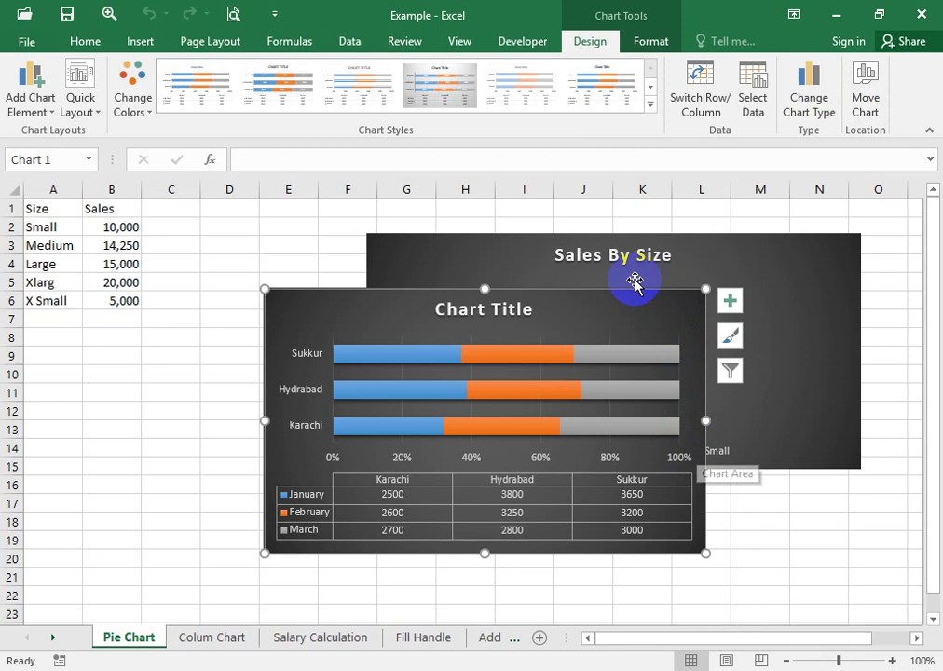